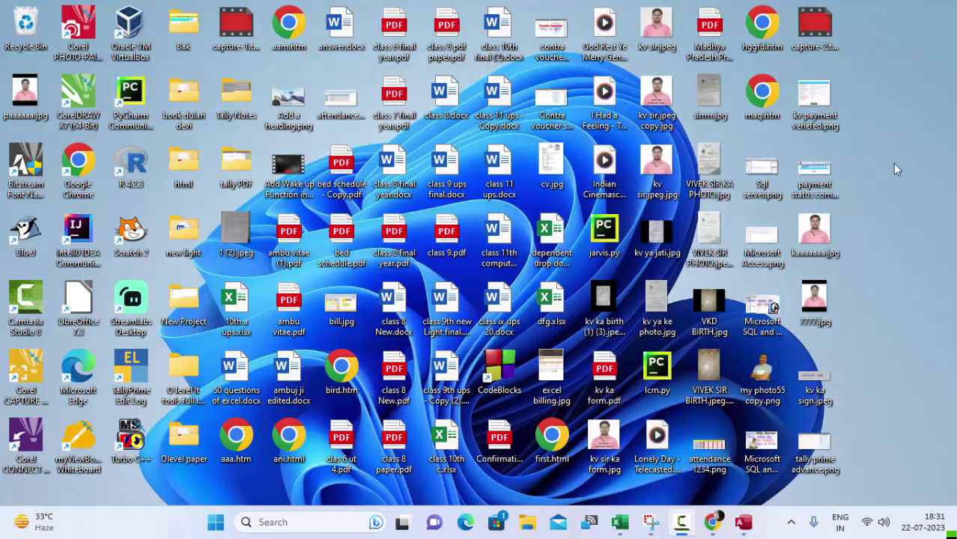
Refresh the desktop, then switch Access's new blank Table1 to Design View.
right_click(895, 145)
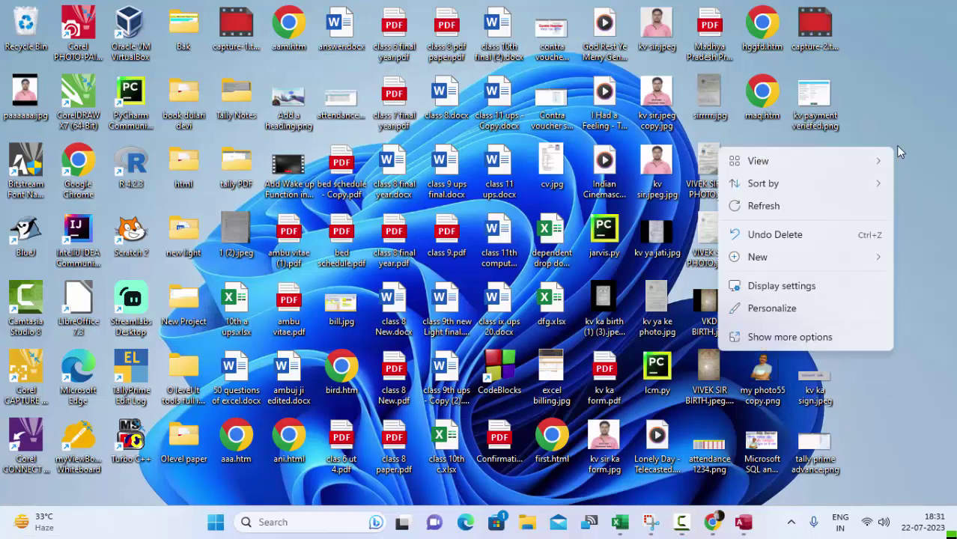
click(821, 201)
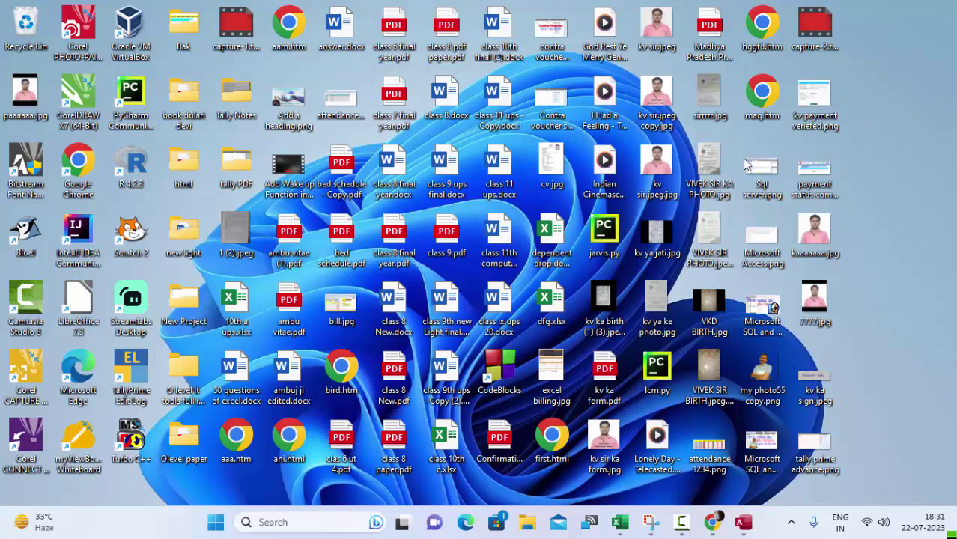
click(744, 524)
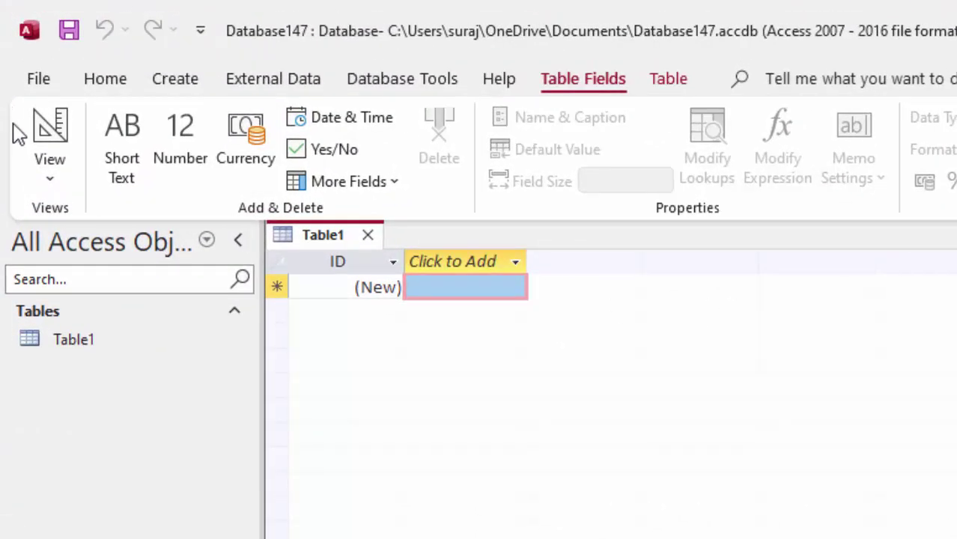
click(41, 134)
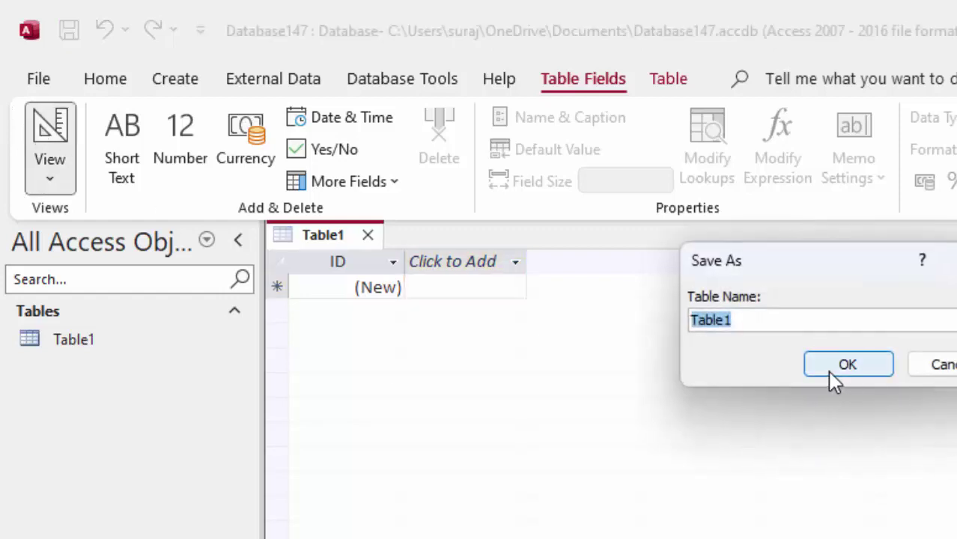
Enter 'State' as the table name in the Save As prompt.
key(BackSpace)
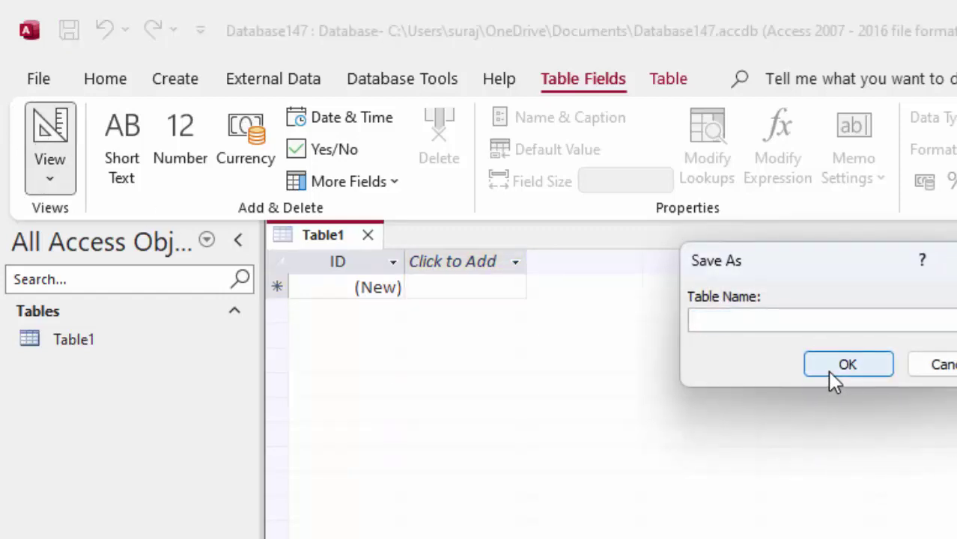
text(Sate)
key(BackSpace)
key(BackSpace)
key(BackSpace)
text(ate)
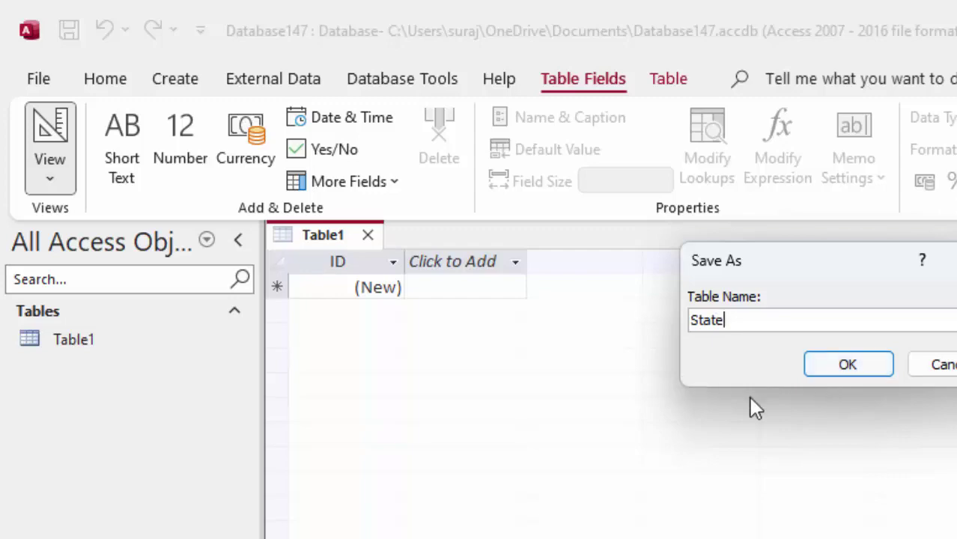
Save the table as State, rename its ID field to State as Short Text, and switch to Datasheet View.
click(852, 367)
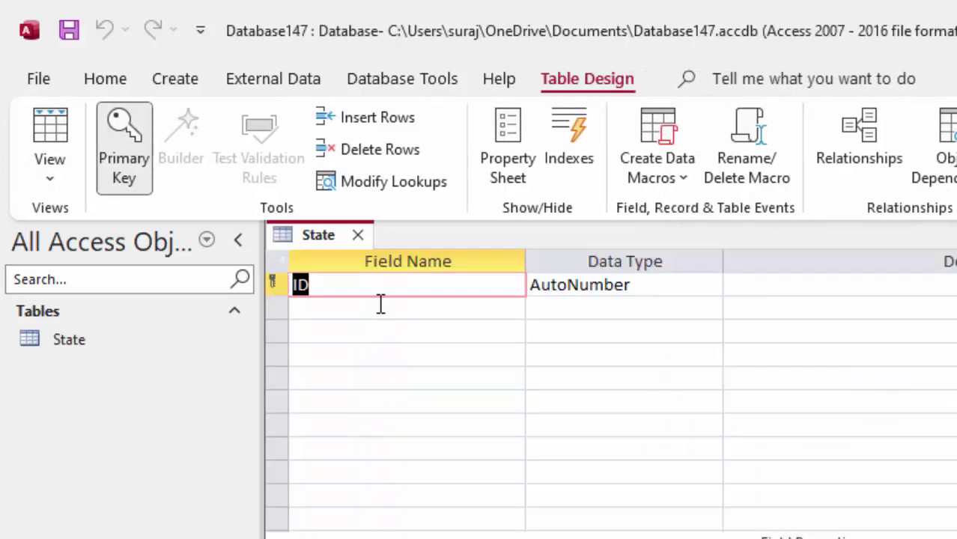
key(BackSpace)
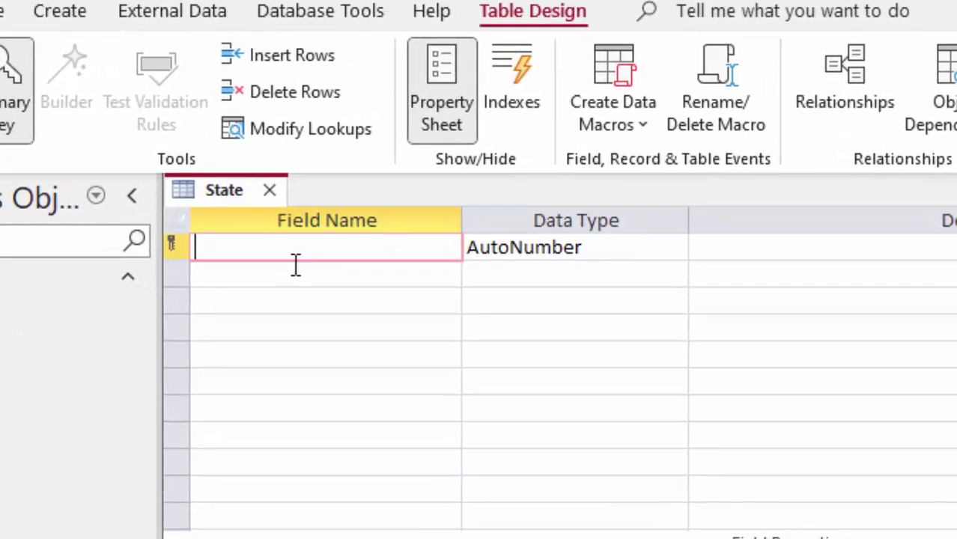
text(Sa)
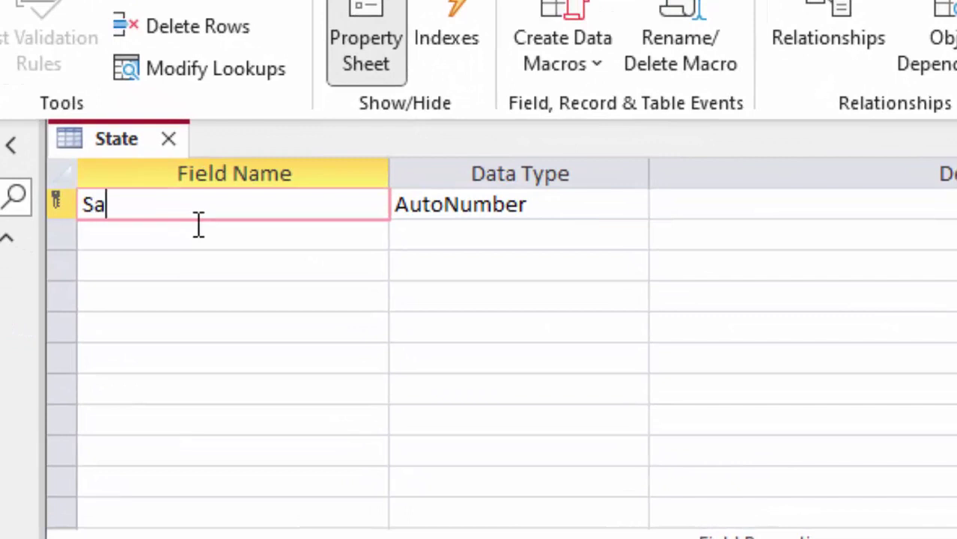
key(BackSpace)
text(t)
text(ate)
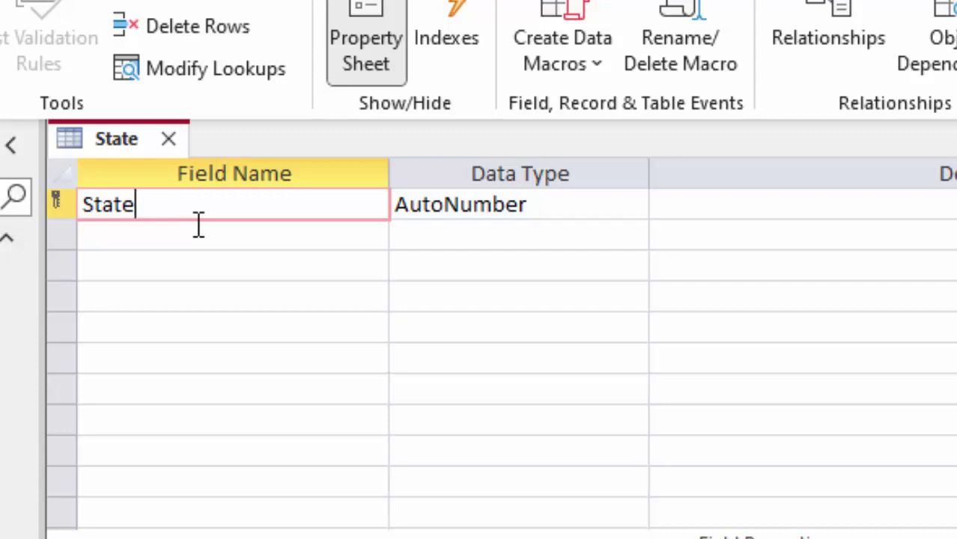
click(585, 201)
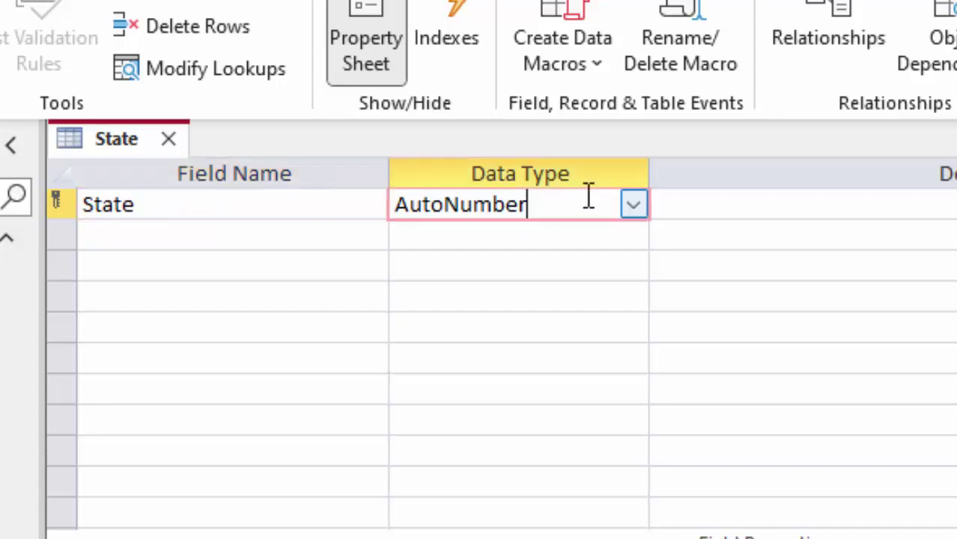
click(628, 211)
click(556, 238)
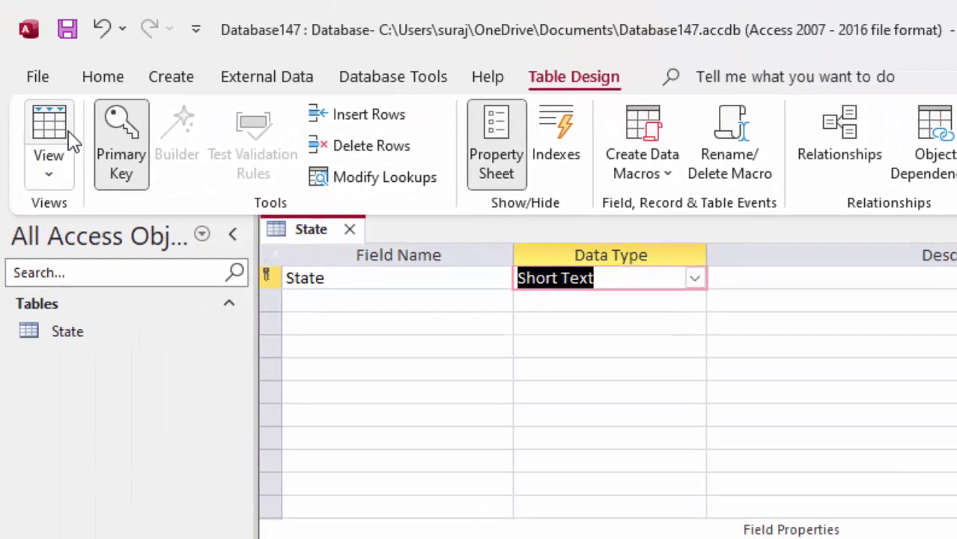
click(66, 135)
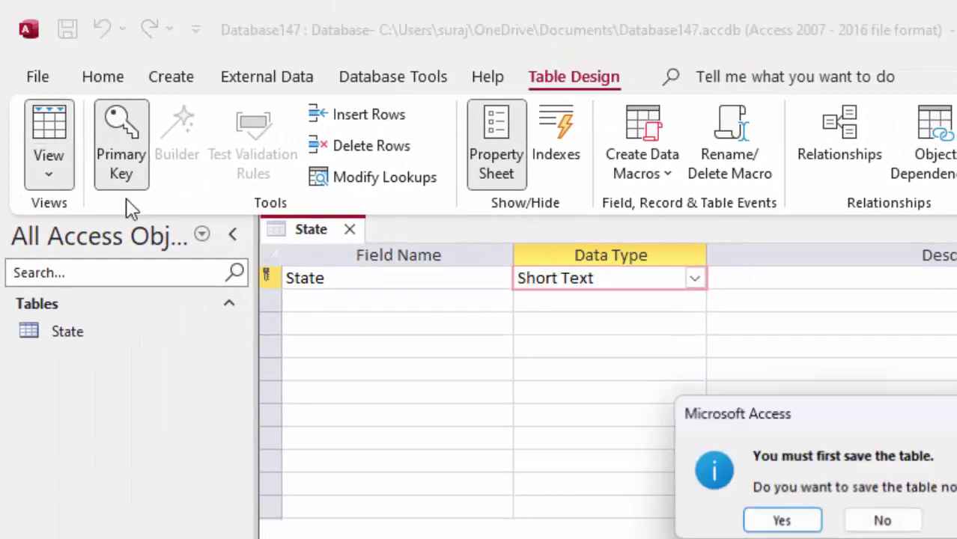
Save the design and enter the State records UP, MP and Bihar.
click(798, 518)
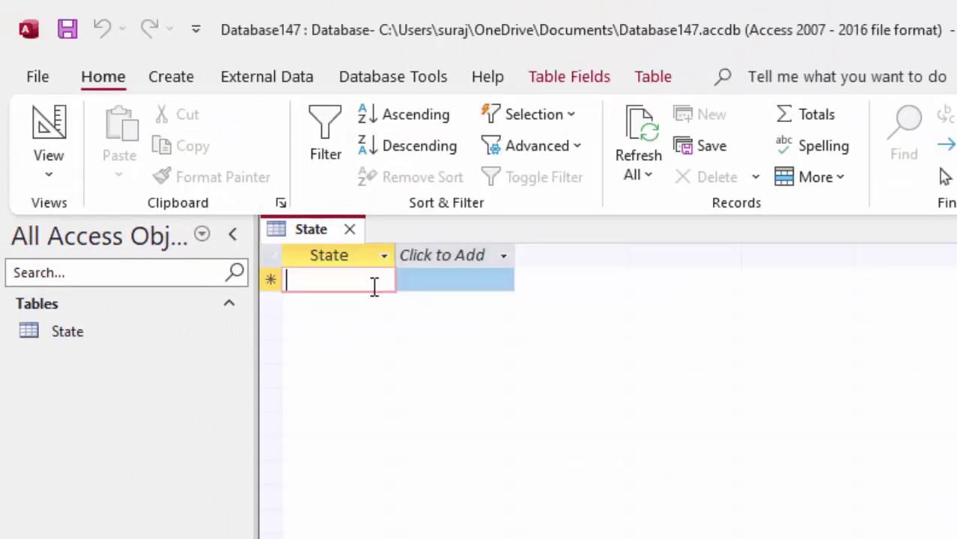
text(UP)
key(Return)
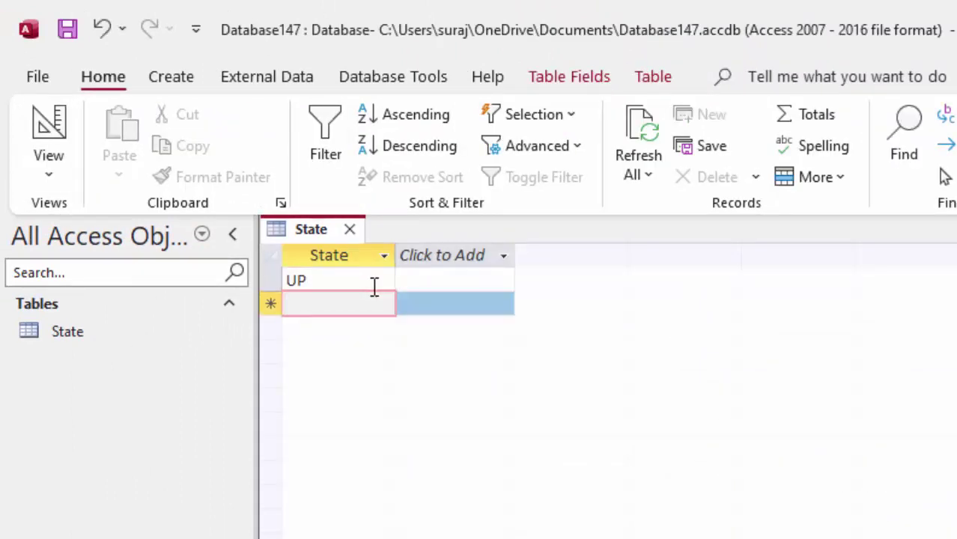
text(MP)
key(Return)
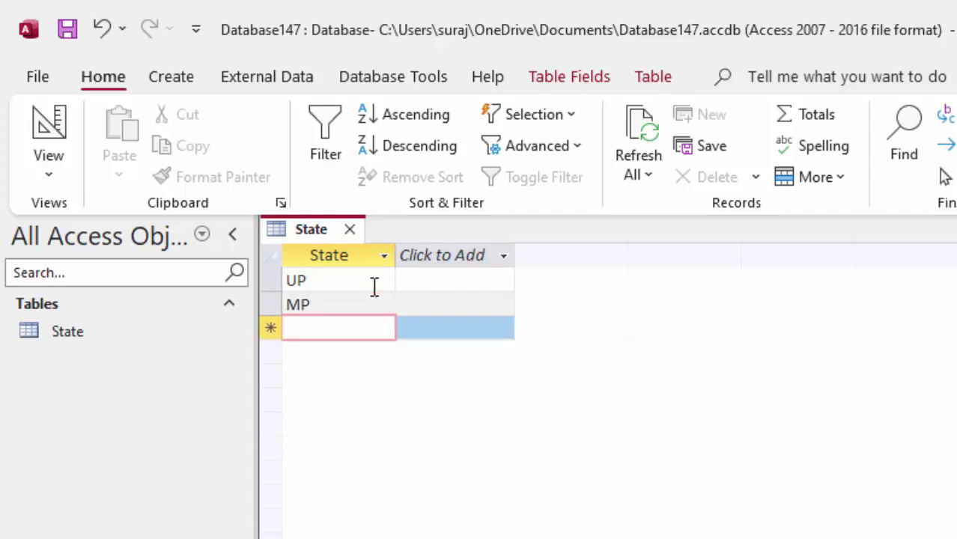
text(Bihar)
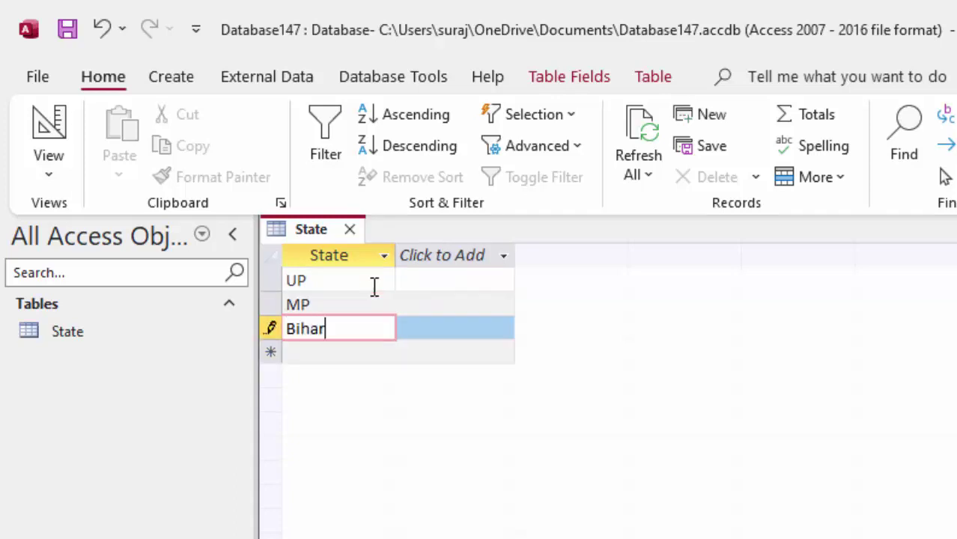
click(356, 353)
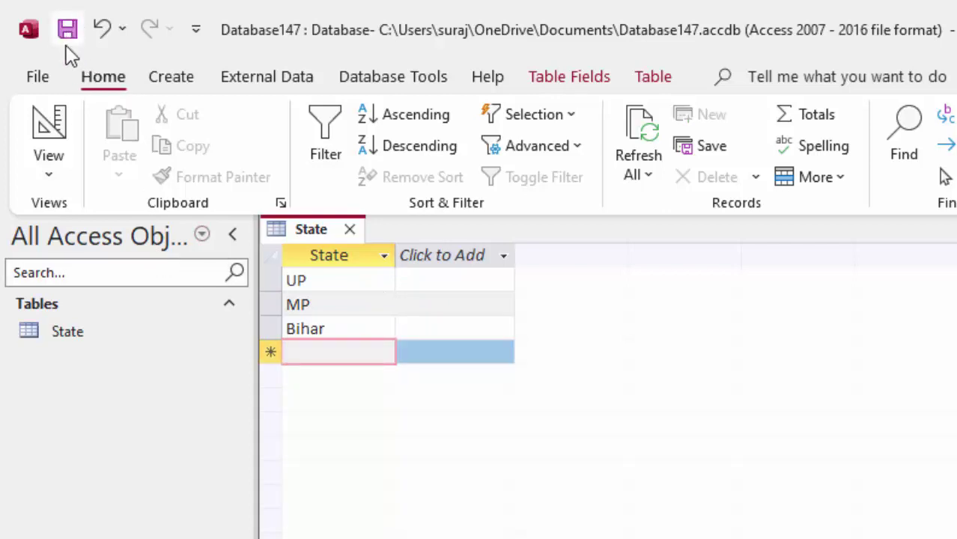
Close the State table and create a new blank table saved in Design View as 'StudentD'.
click(350, 229)
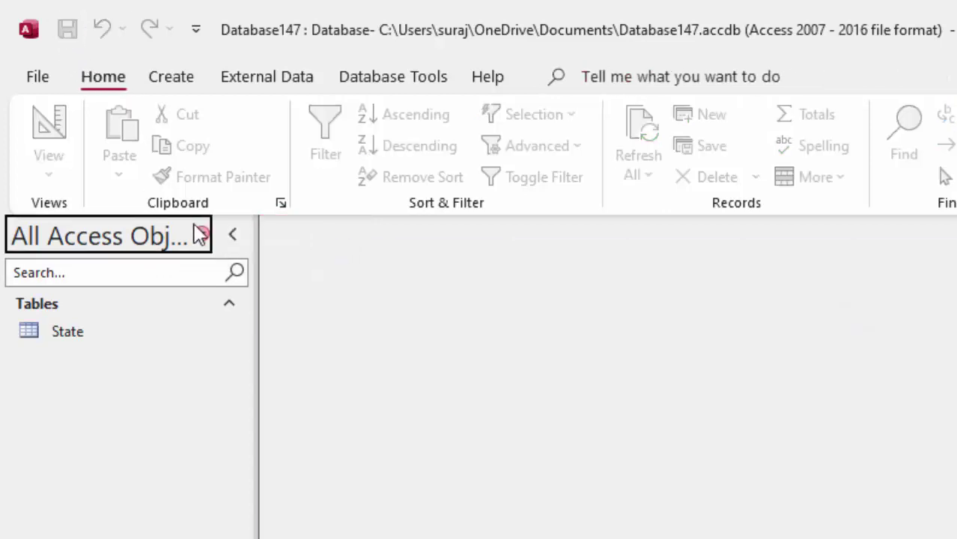
click(167, 78)
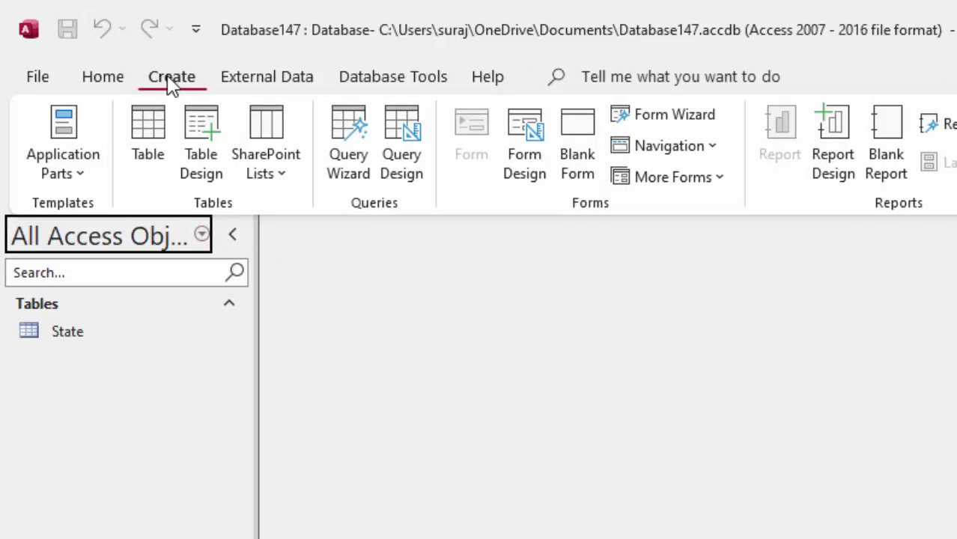
click(155, 120)
click(53, 127)
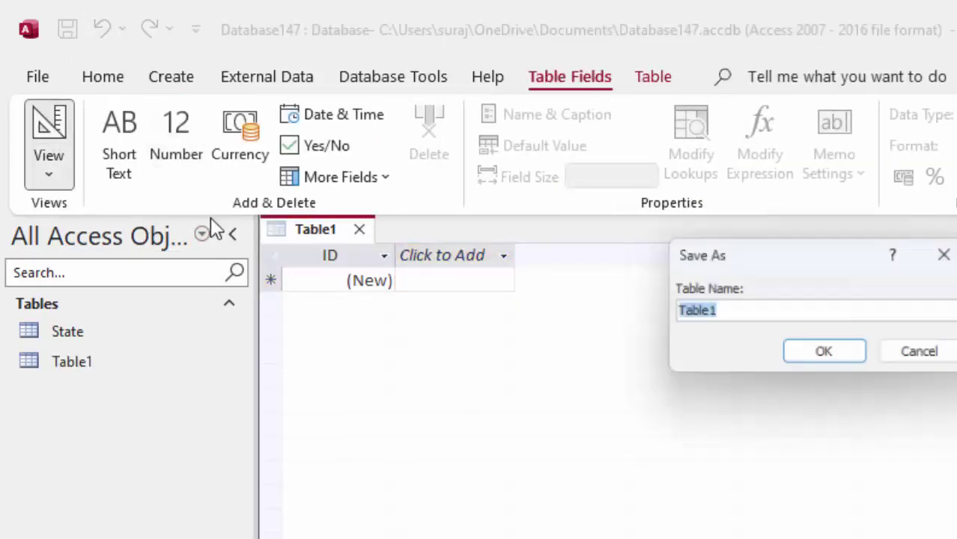
key(BackSpace)
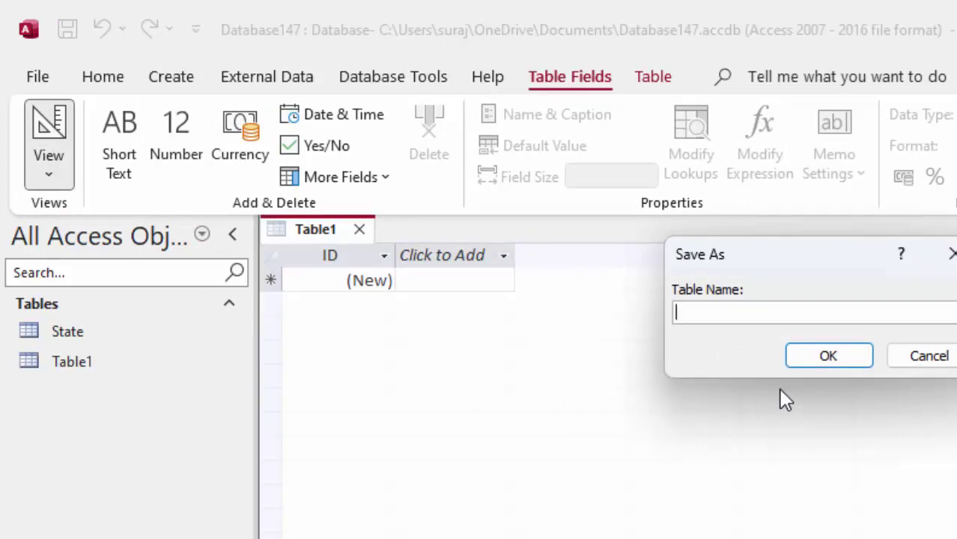
text(Studeb)
key(BackSpace)
text(ntD)
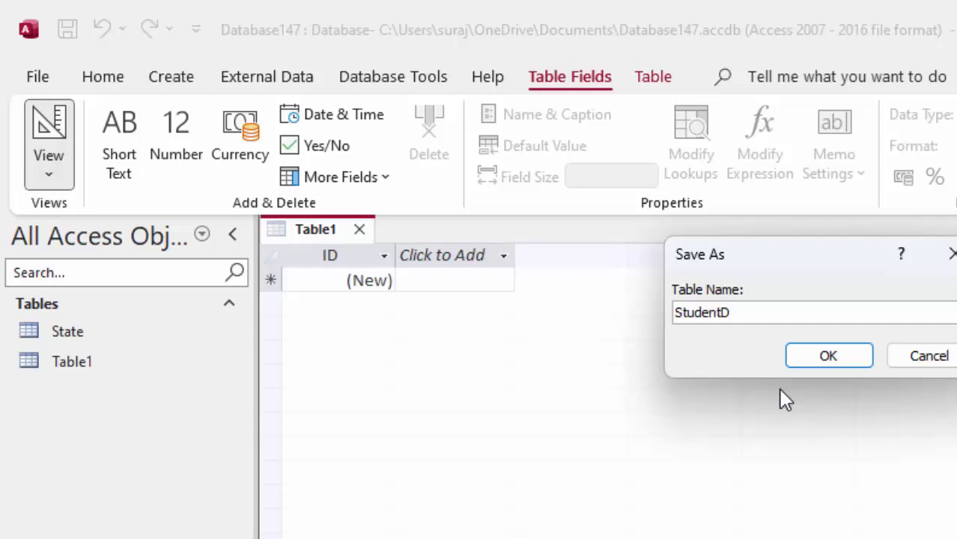
key(Return)
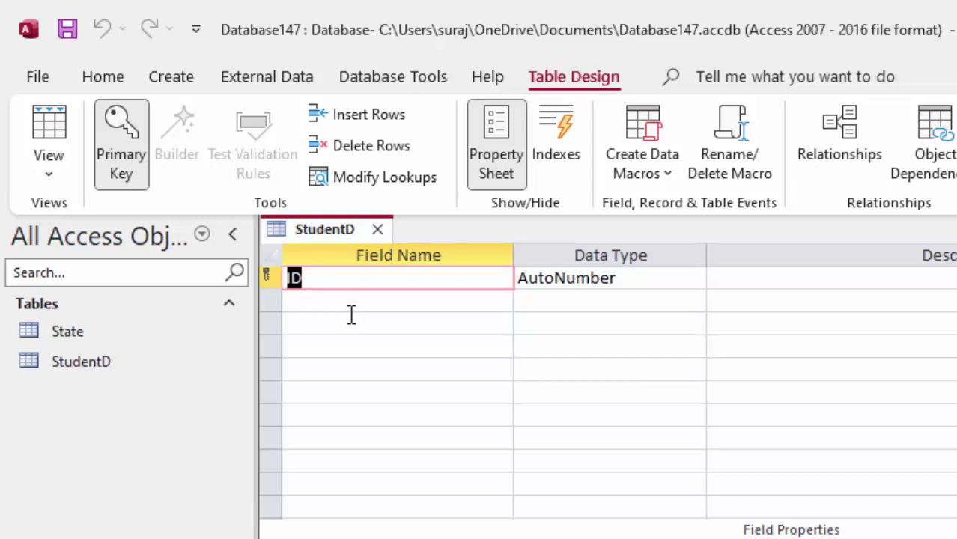
Rename the default ID field to Student_id.
click(354, 304)
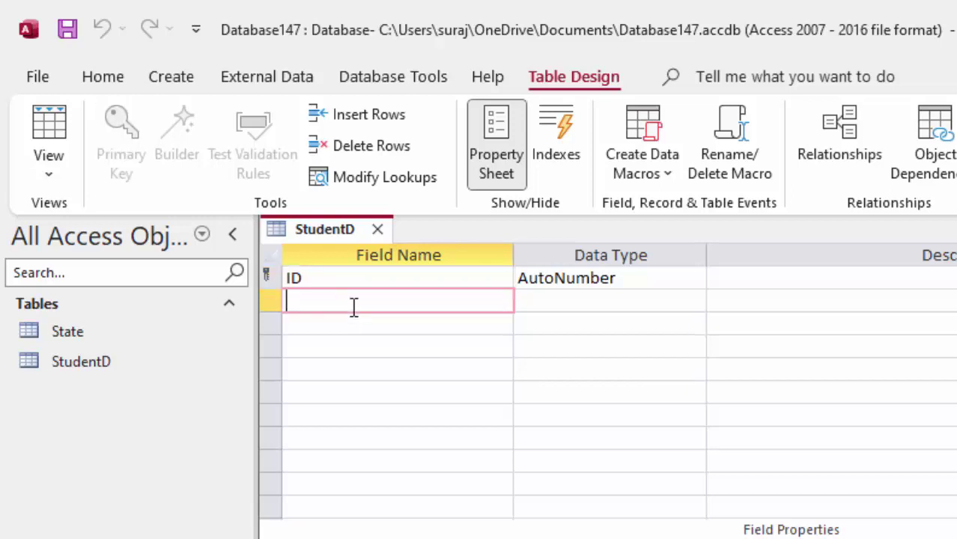
double_click(384, 278)
key(Delete)
text(S)
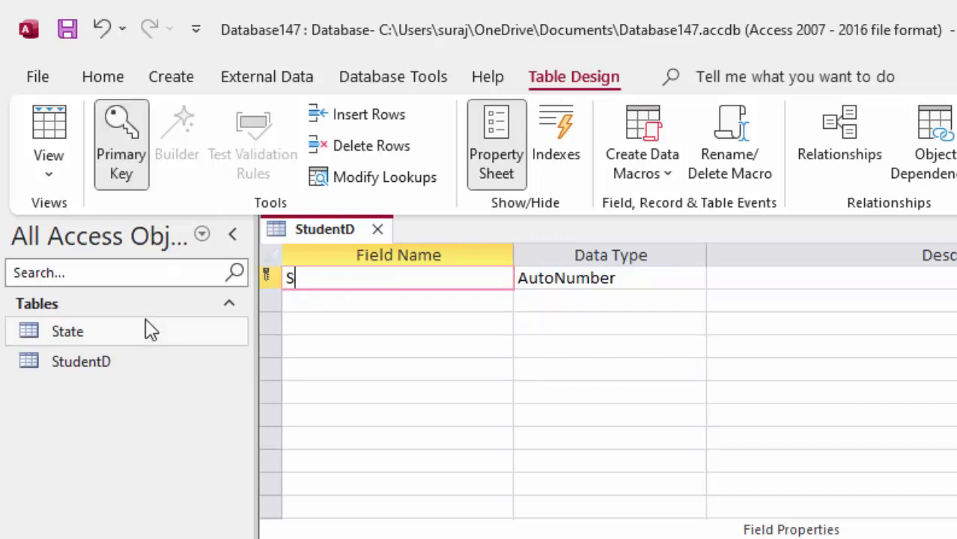
text(tudent_)
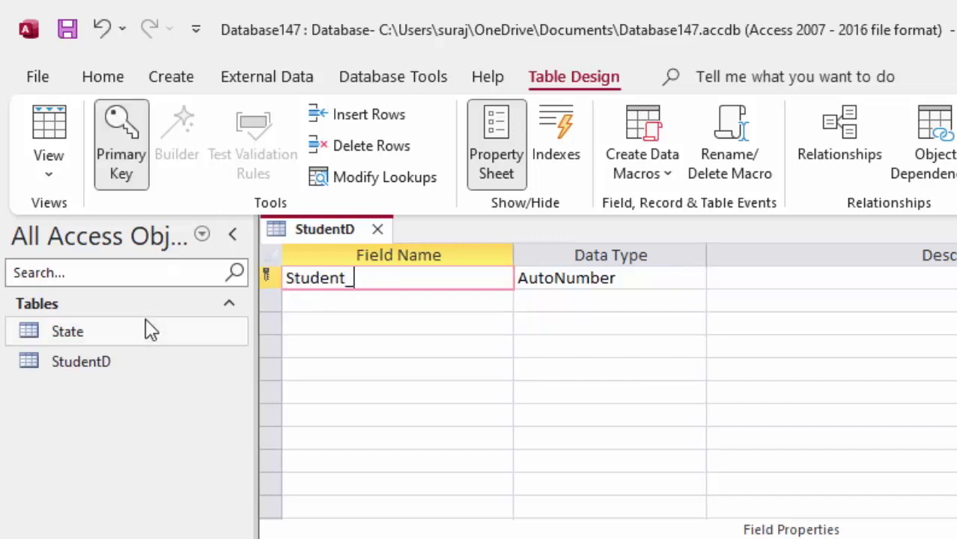
text(id)
Add Short Text fields Name_of_Students, State and City.
click(365, 298)
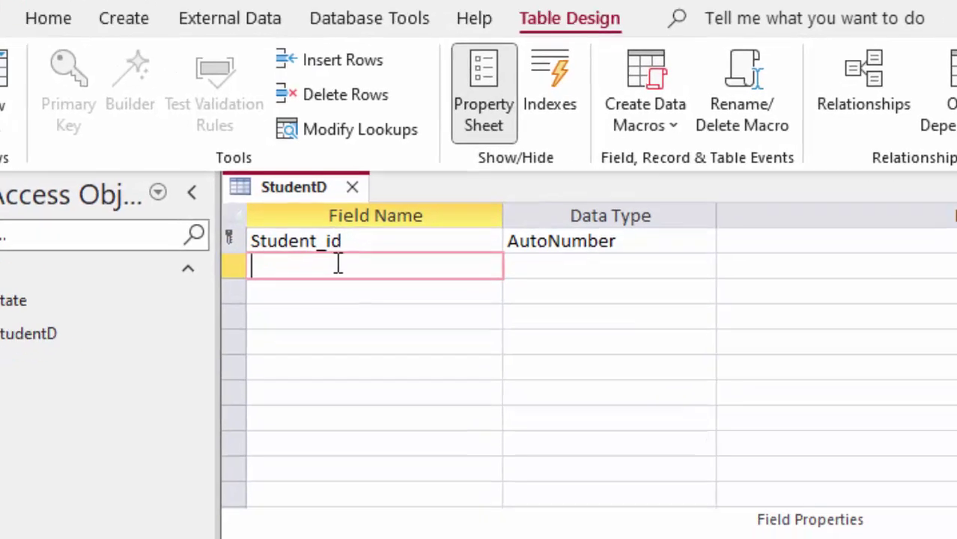
text(Name)
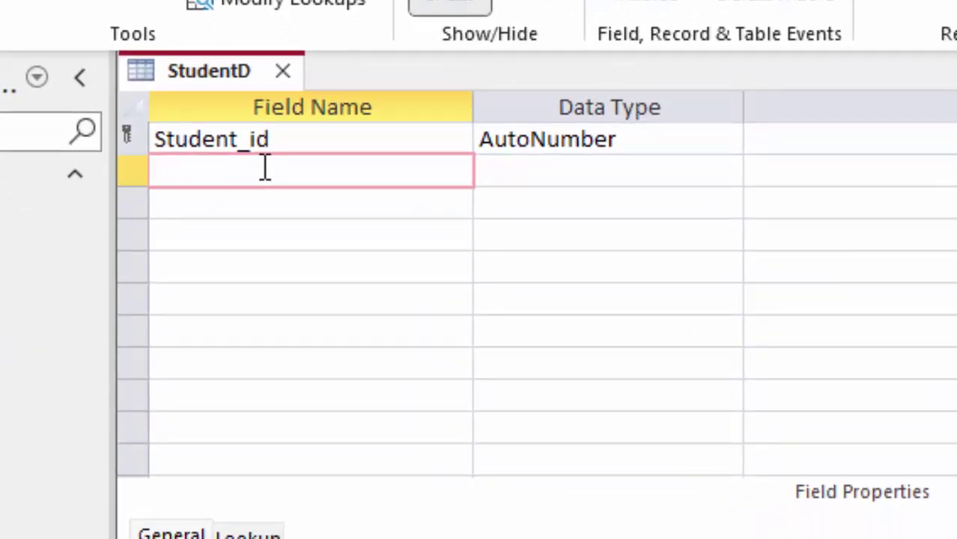
text(_of)
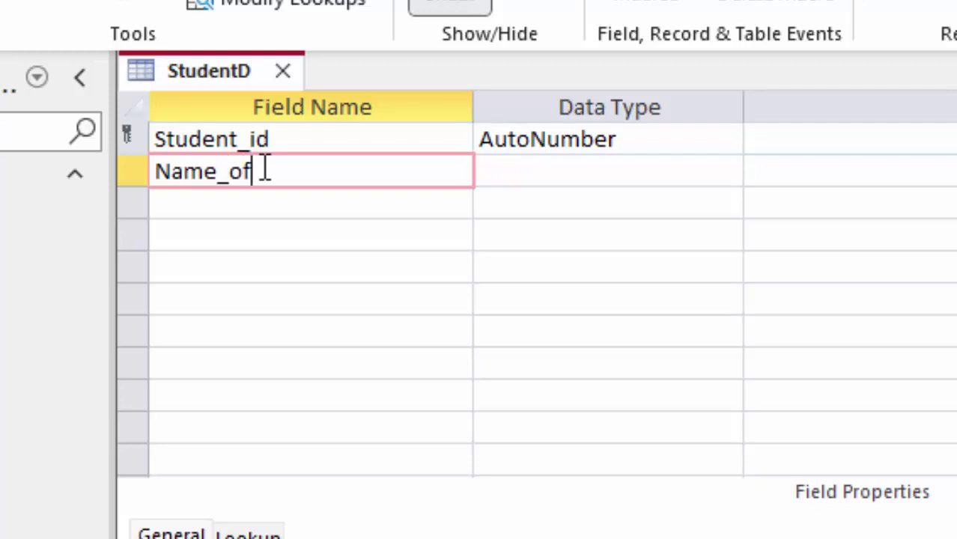
text(_Stud)
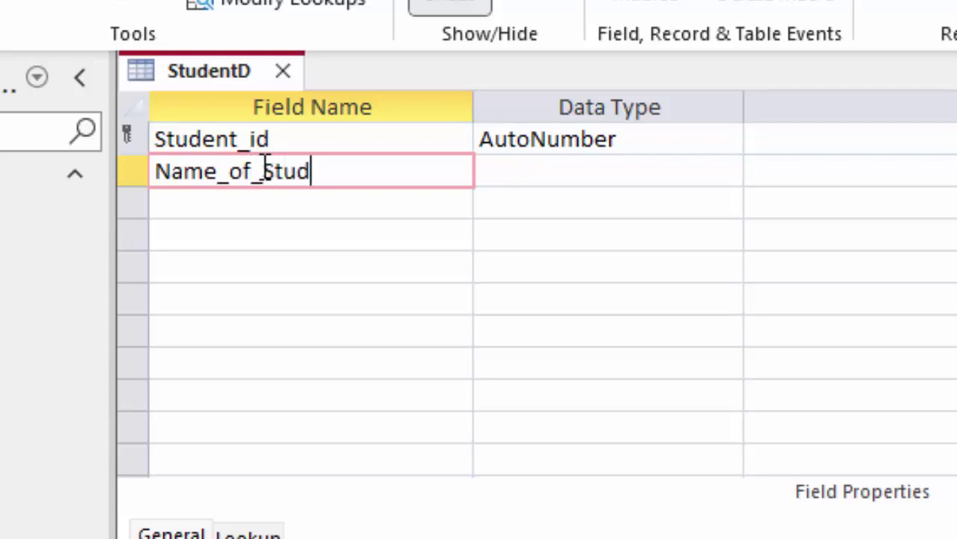
text(ents)
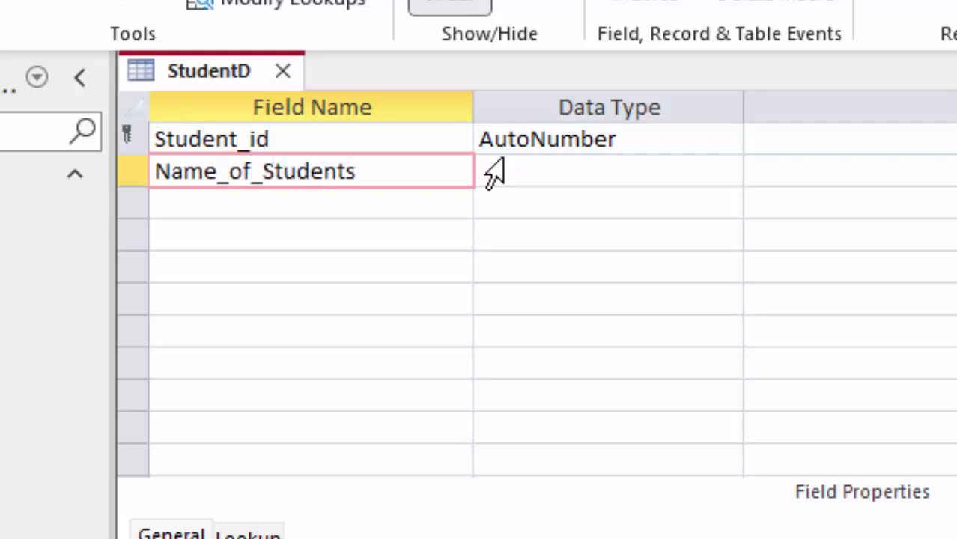
click(567, 166)
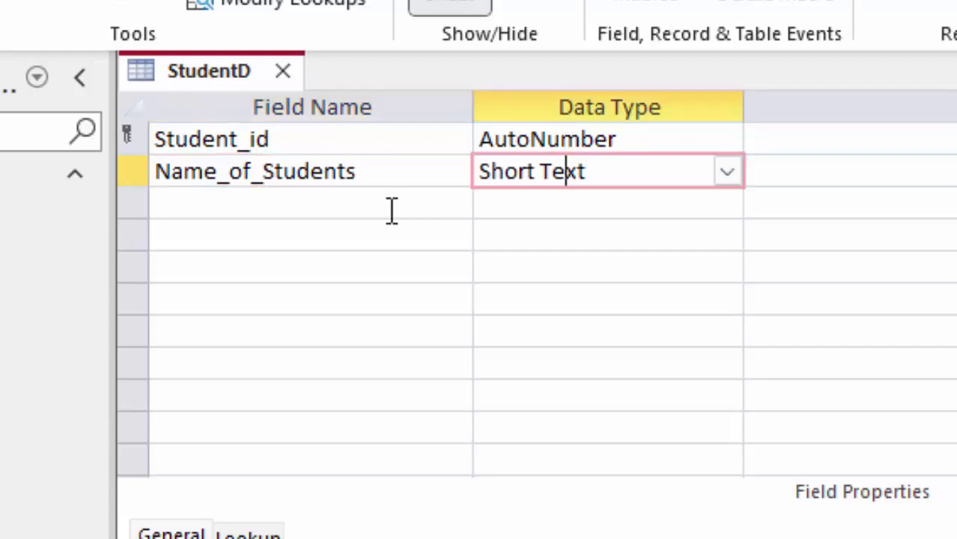
click(354, 205)
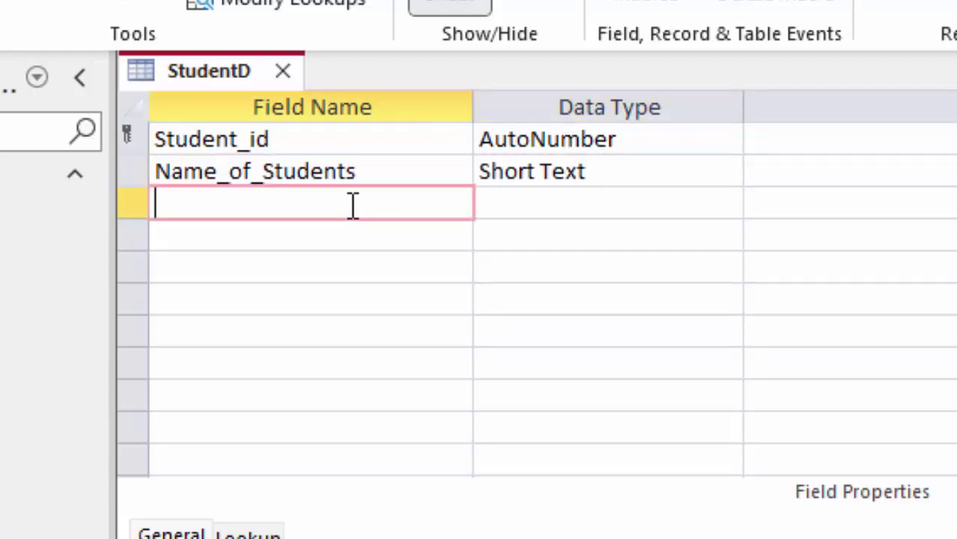
text(S)
text(tate)
click(536, 203)
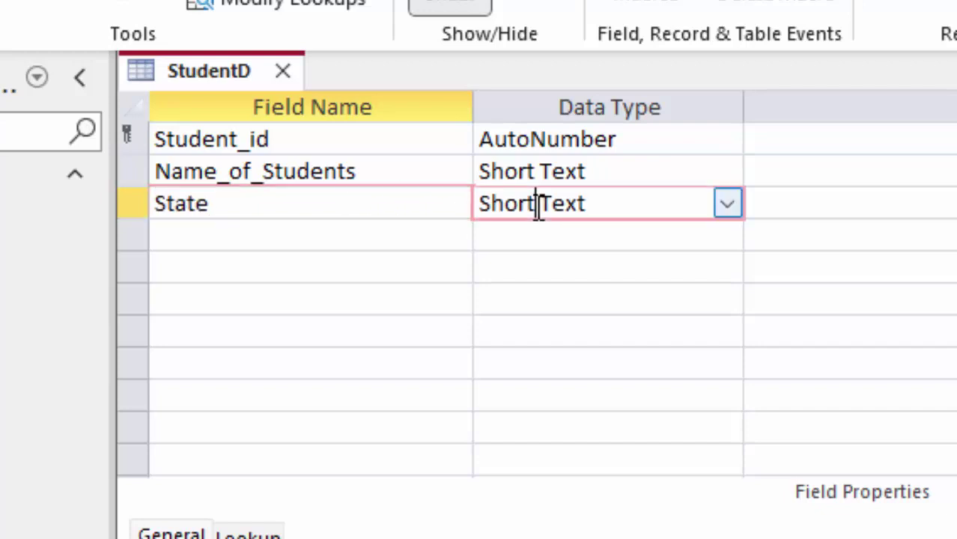
click(361, 242)
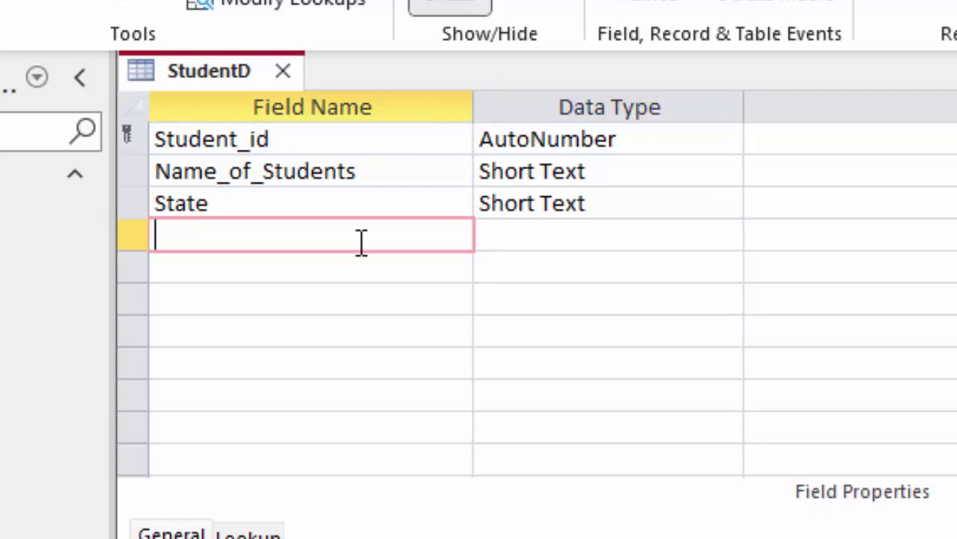
text(City)
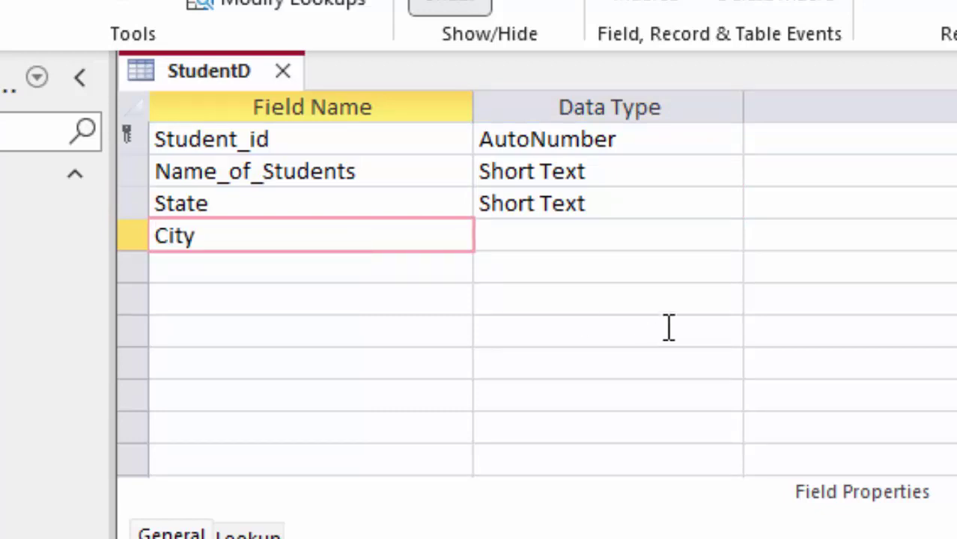
click(605, 235)
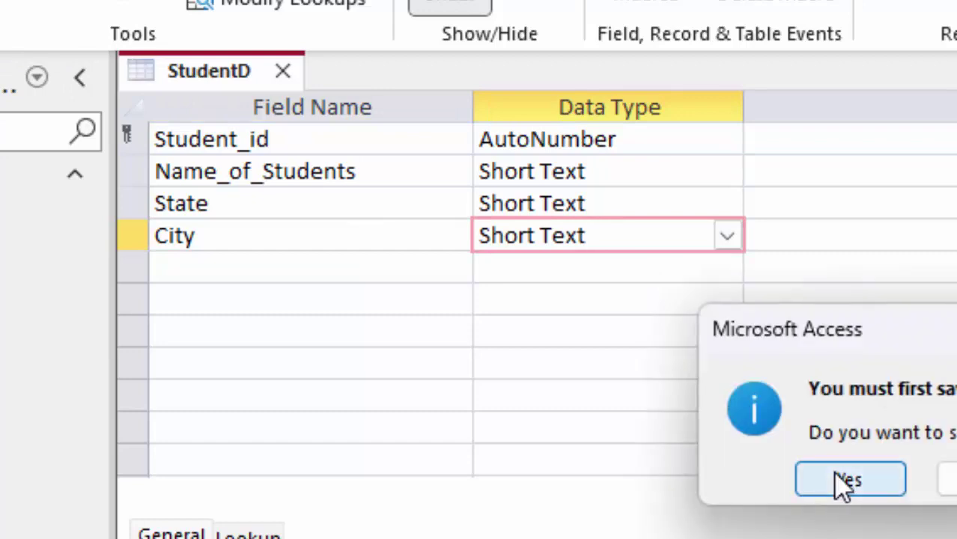
Save the design, widen the name column, and enter students 1–2 with UP–Deoria and MP–Satna.
click(834, 476)
drag(465, 109, 558, 180)
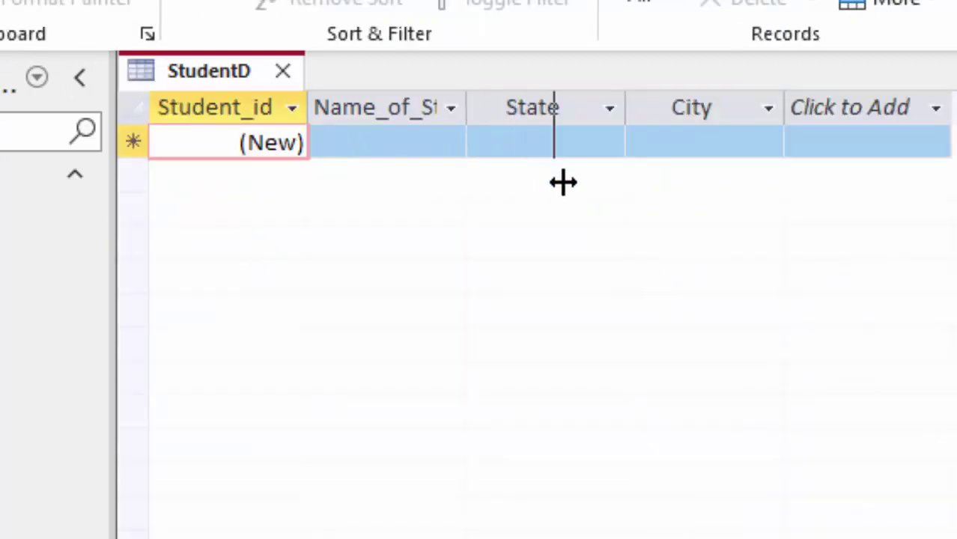
click(478, 148)
text(Ro)
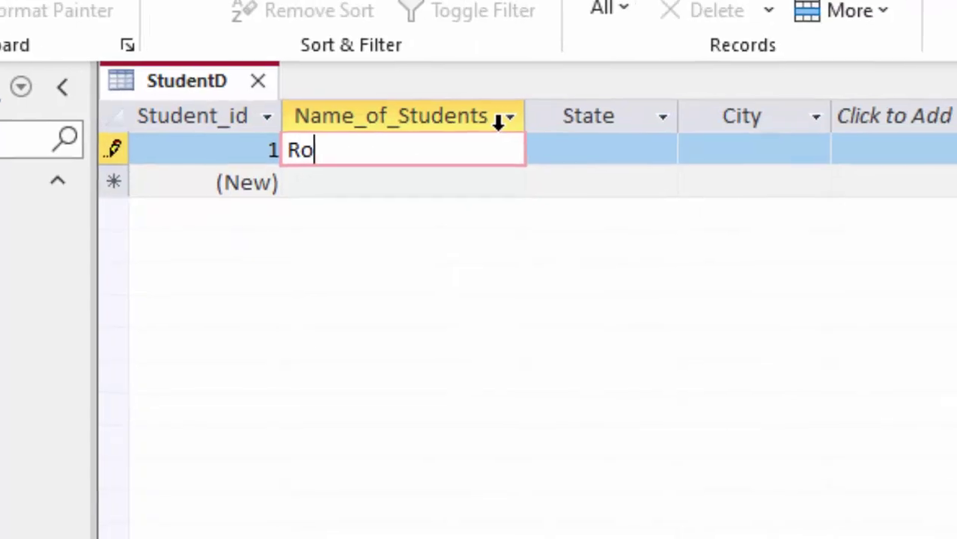
text(han)
key(Tab)
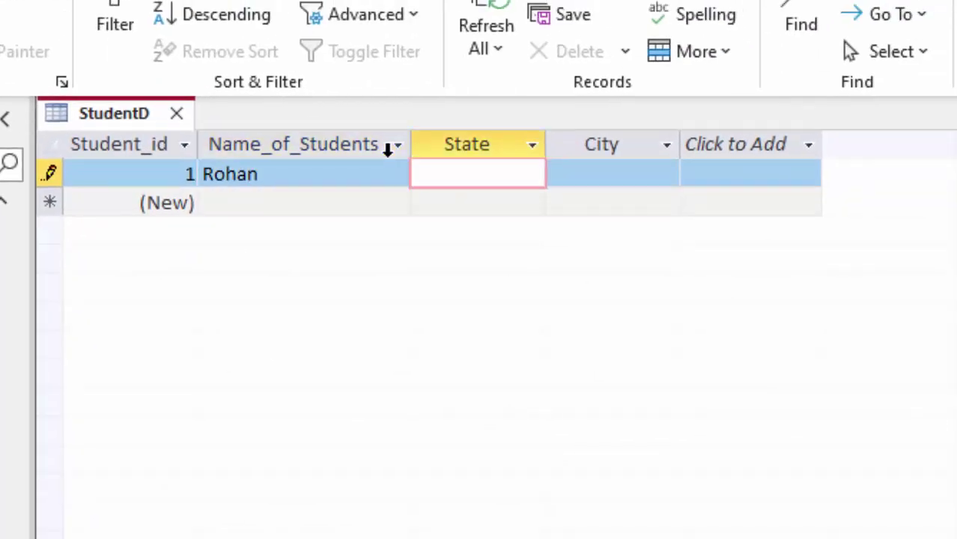
text(UP)
key(Tab)
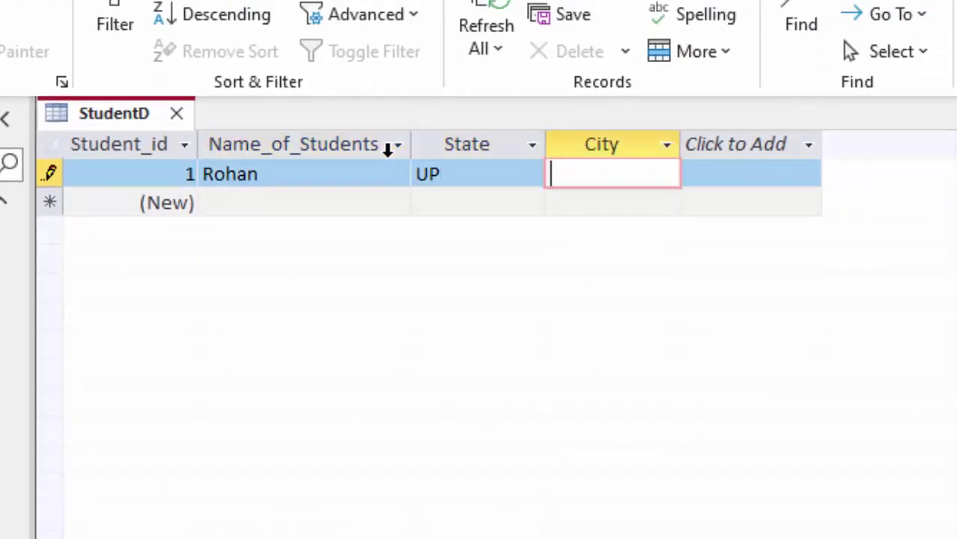
text(Deoria)
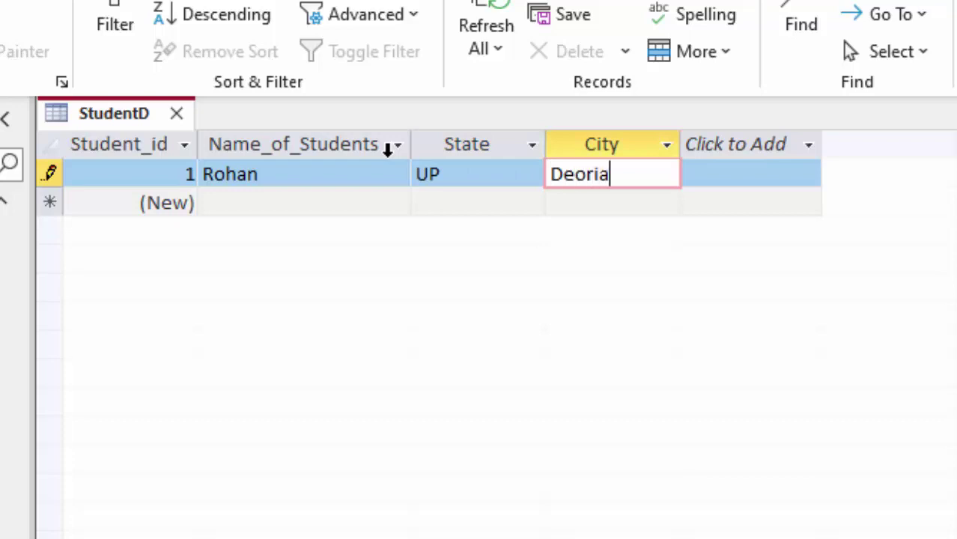
key(Tab)
key(Tab)
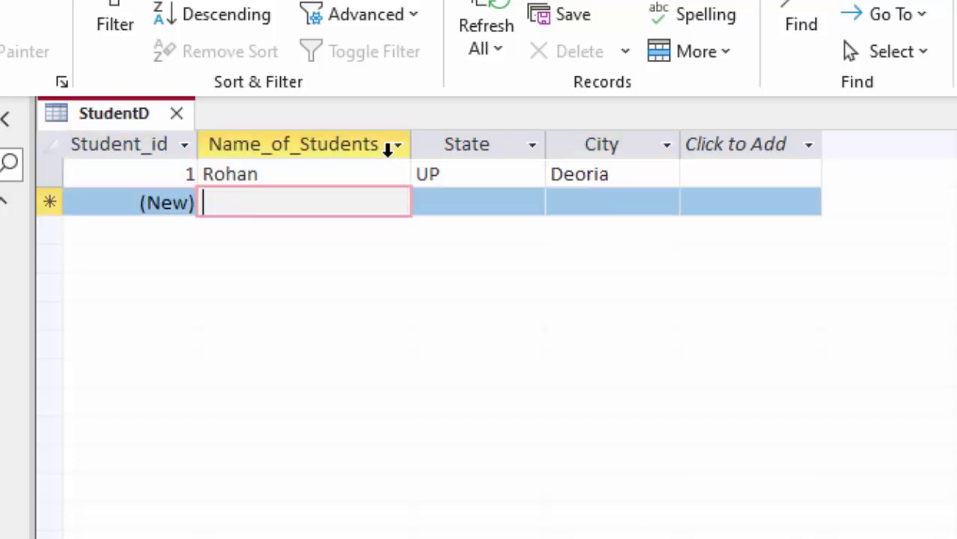
text(Soha)
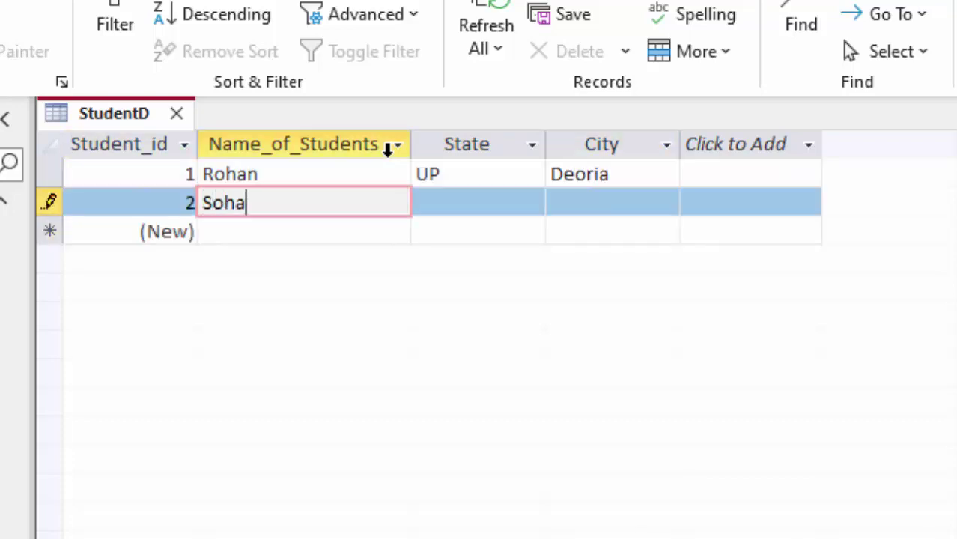
text(n)
key(Tab)
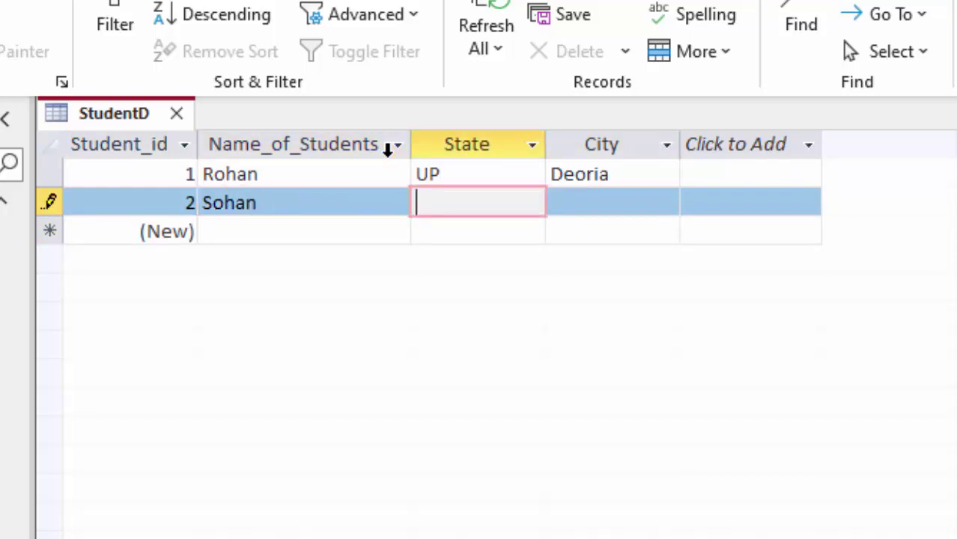
text(MP)
key(Tab)
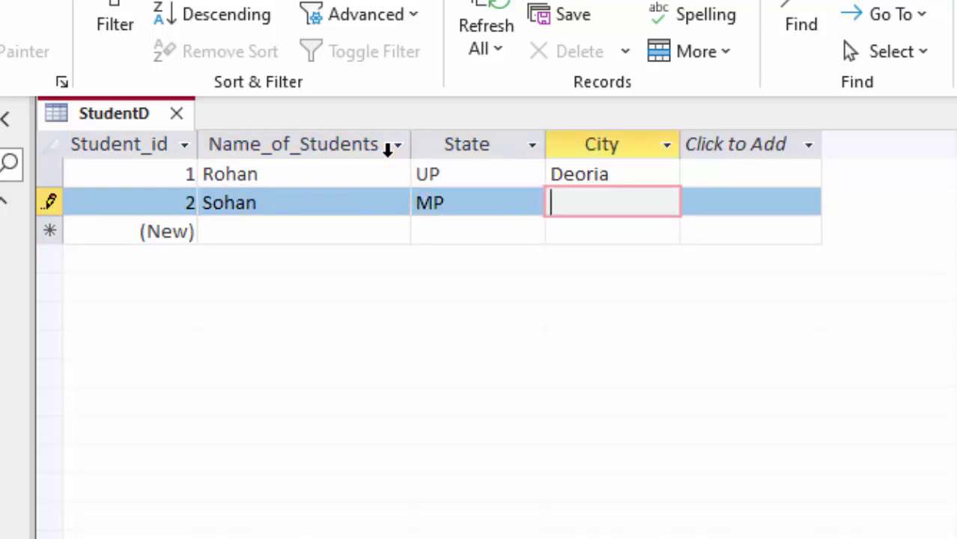
text(Sa)
text(tna)
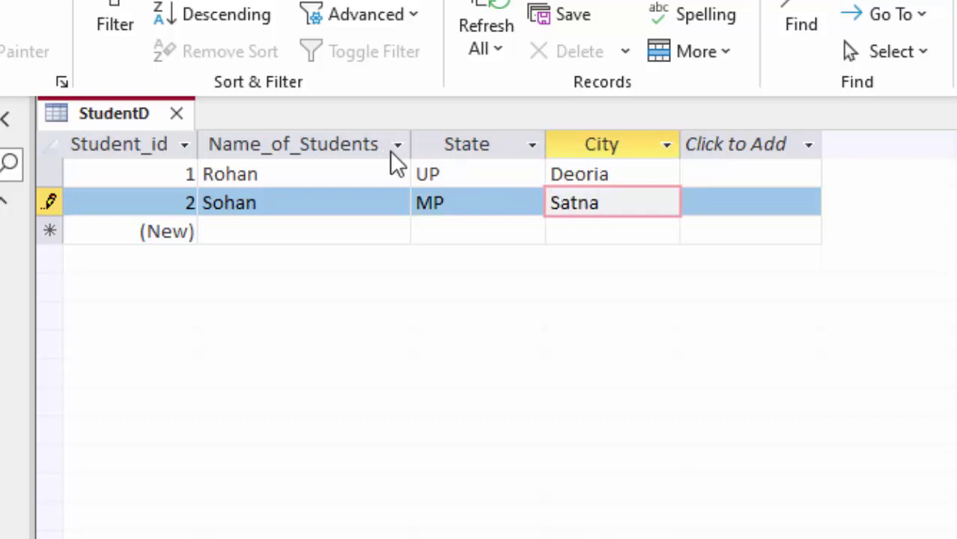
key(Tab)
Enter students 3–4 with state and city UP–Lucknow and UP–Gorakhpur.
click(274, 234)
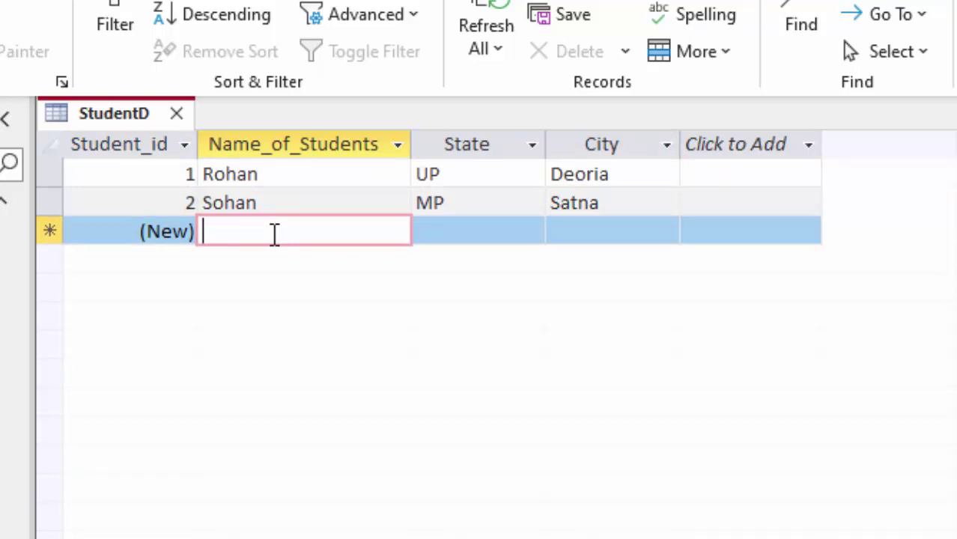
text(Monu)
key(Tab)
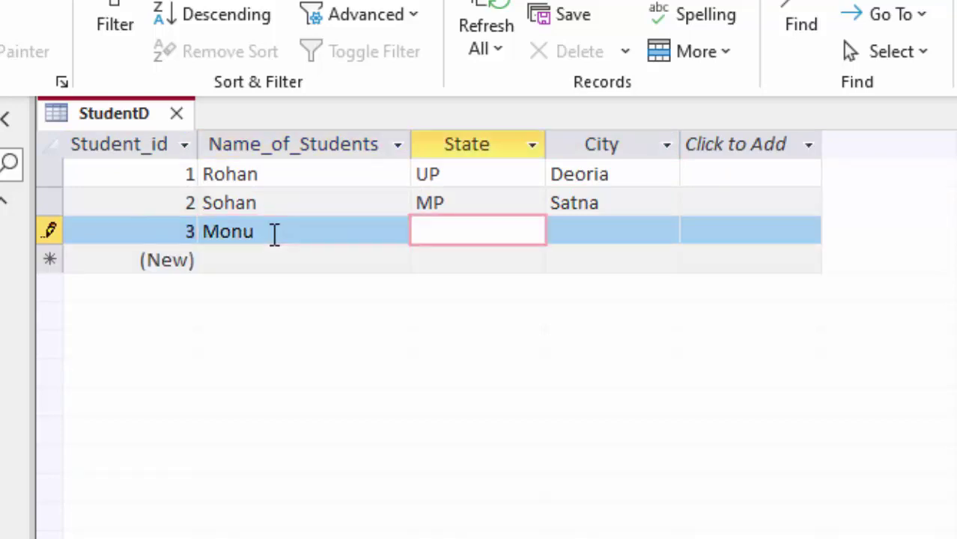
text(UP)
key(Tab)
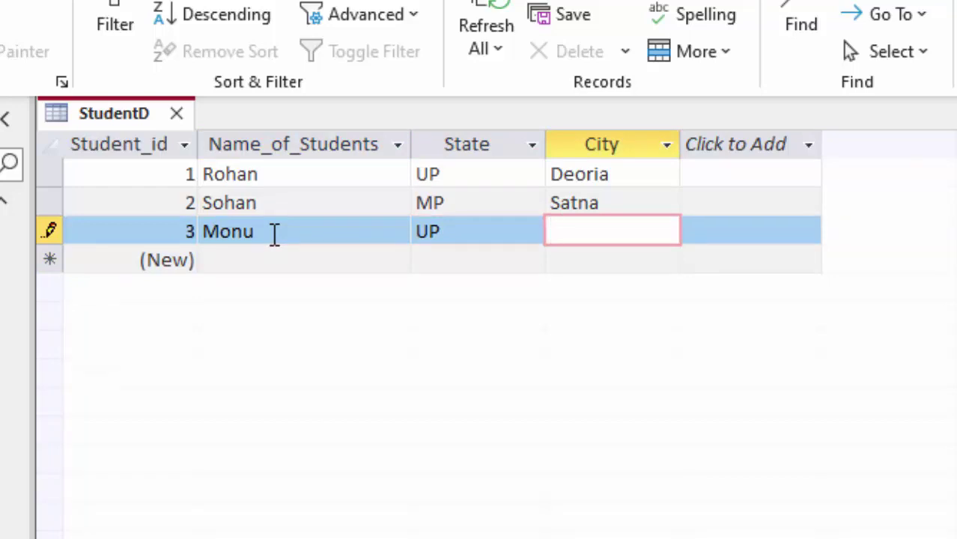
text(Luckn)
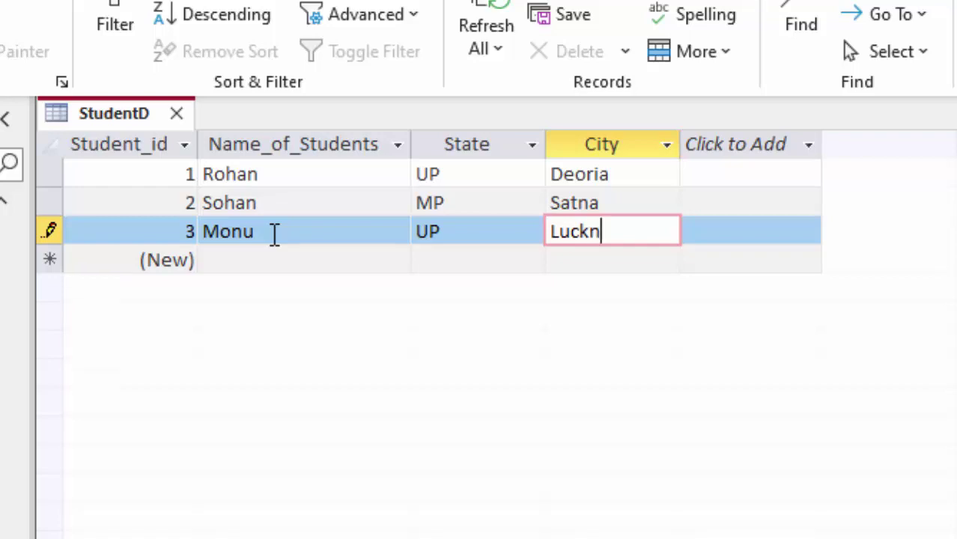
text(ow)
key(Tab)
key(Tab)
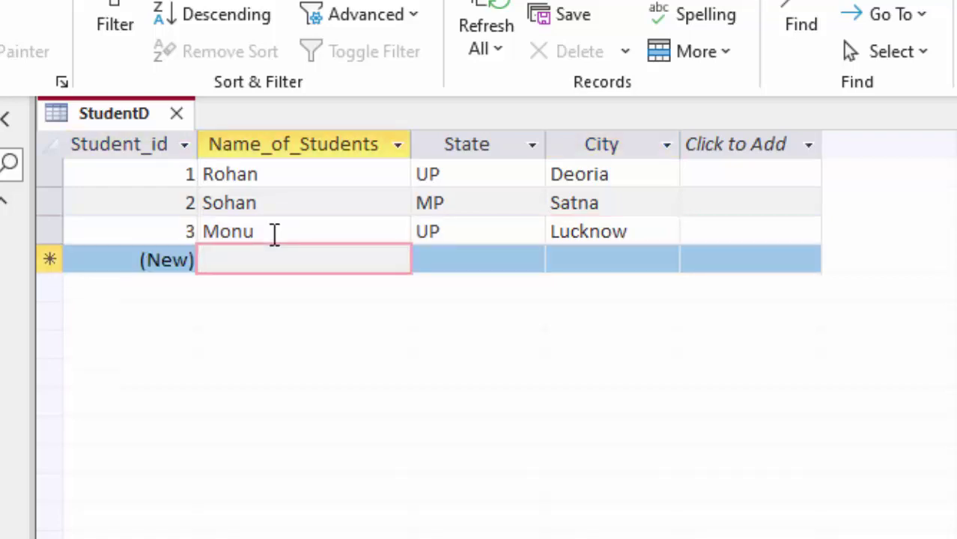
text(S)
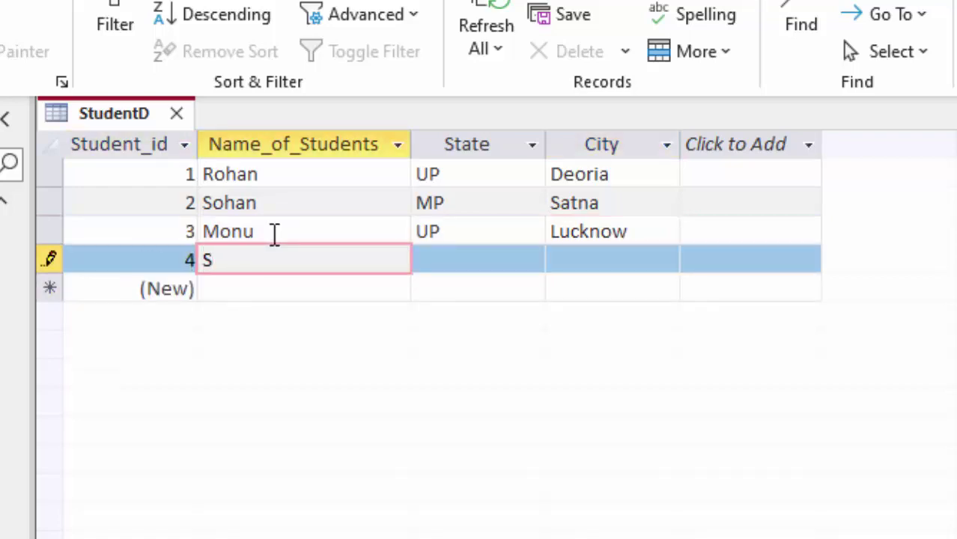
text(onu)
key(Tab)
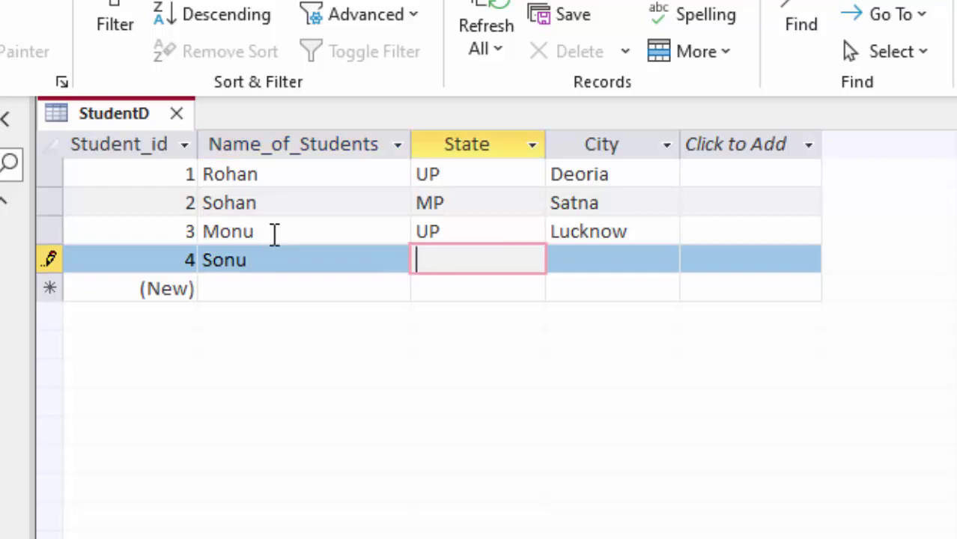
text(UP)
key(Tab)
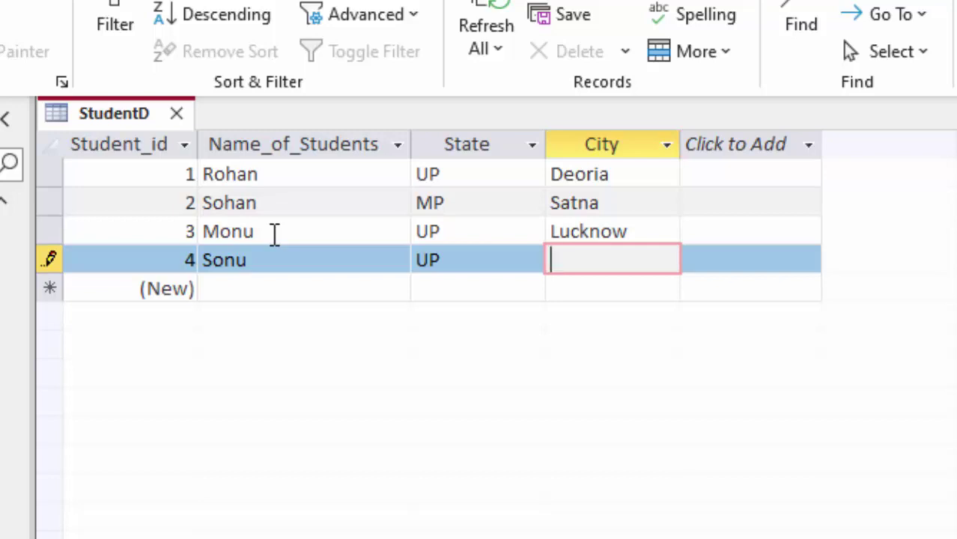
text(Gora)
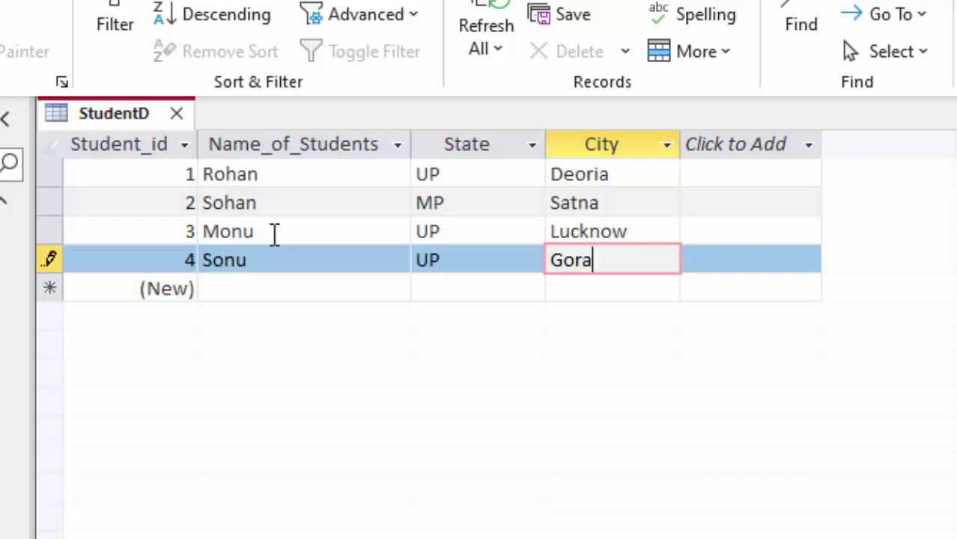
text(khpur)
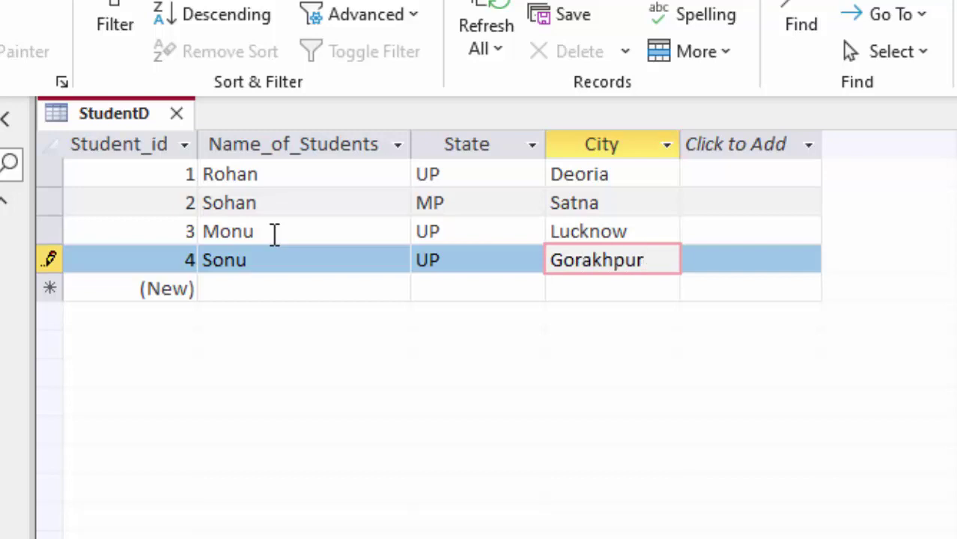
click(260, 290)
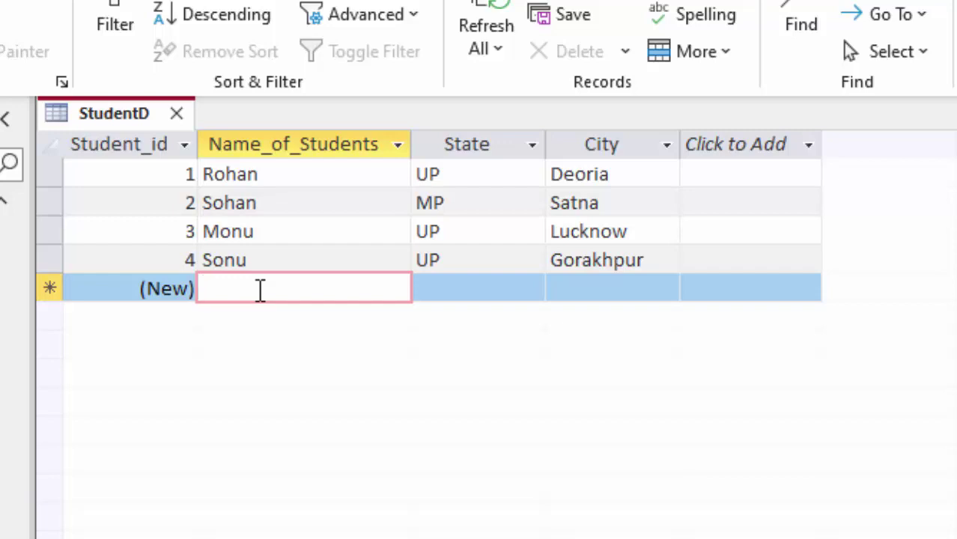
Enter students 5–6 with state and city Bihar–Siwan and Bihar–Patna.
text(Vi)
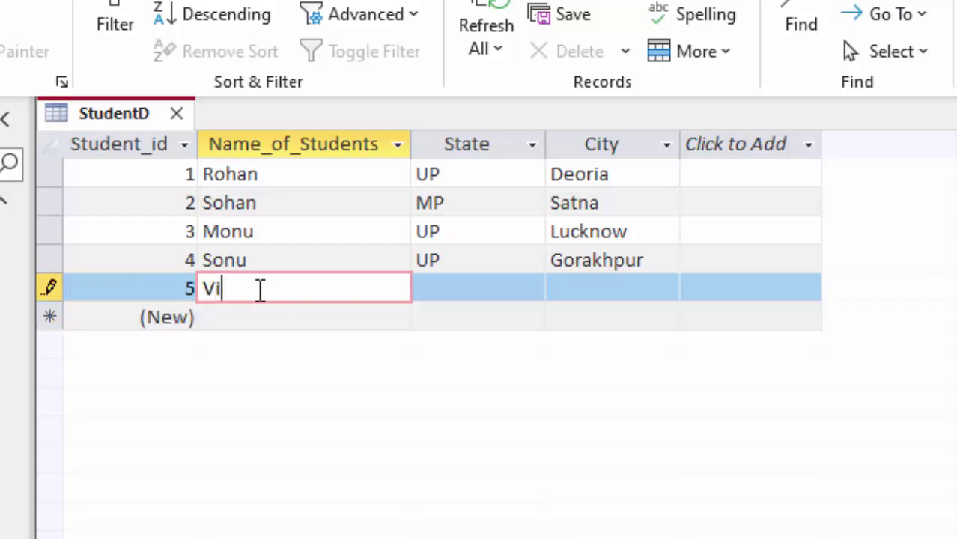
text(rat)
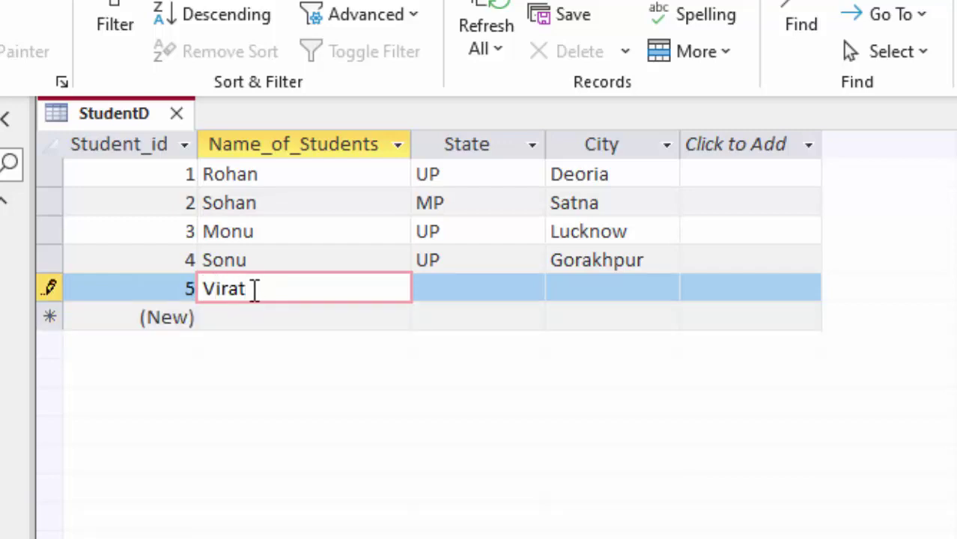
click(516, 290)
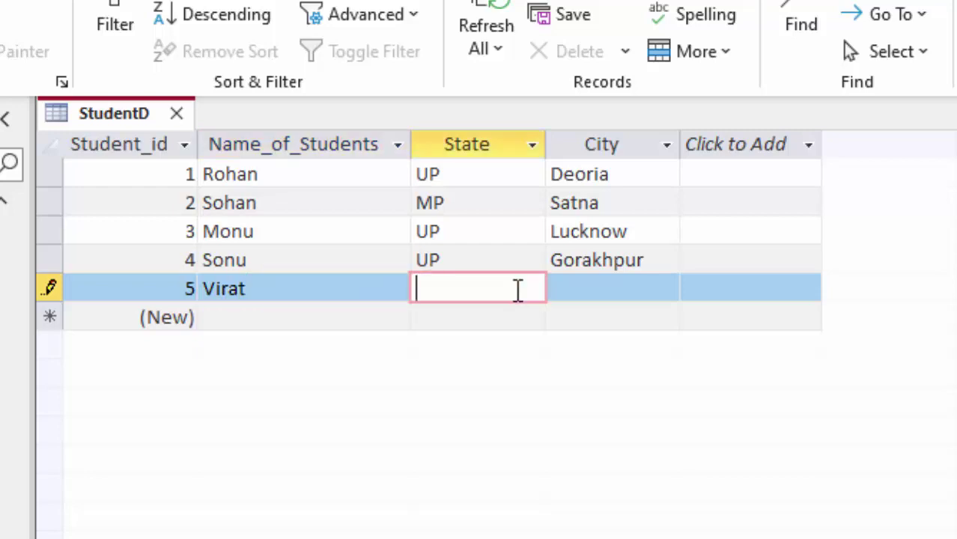
text(Bihar)
key(Tab)
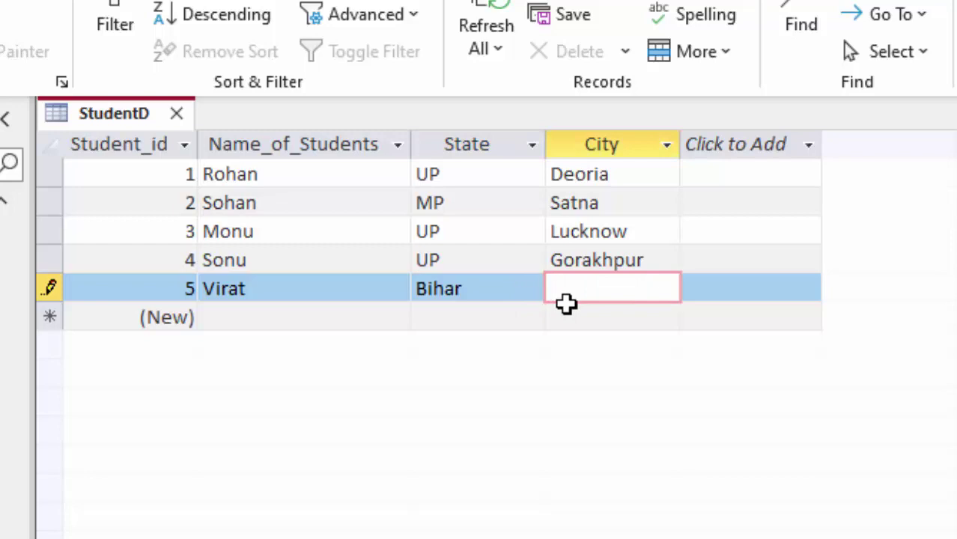
text(Siwan)
key(Tab)
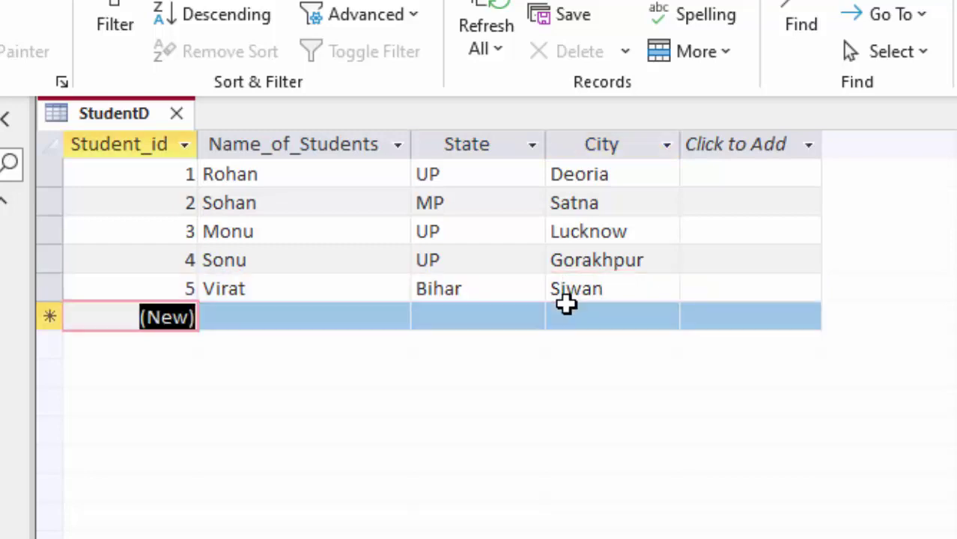
click(294, 317)
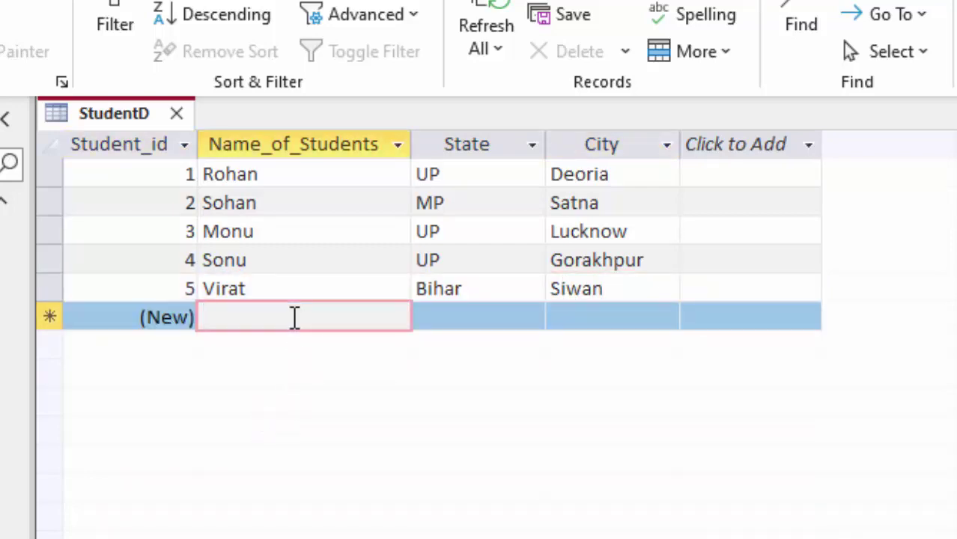
text(Nazi)
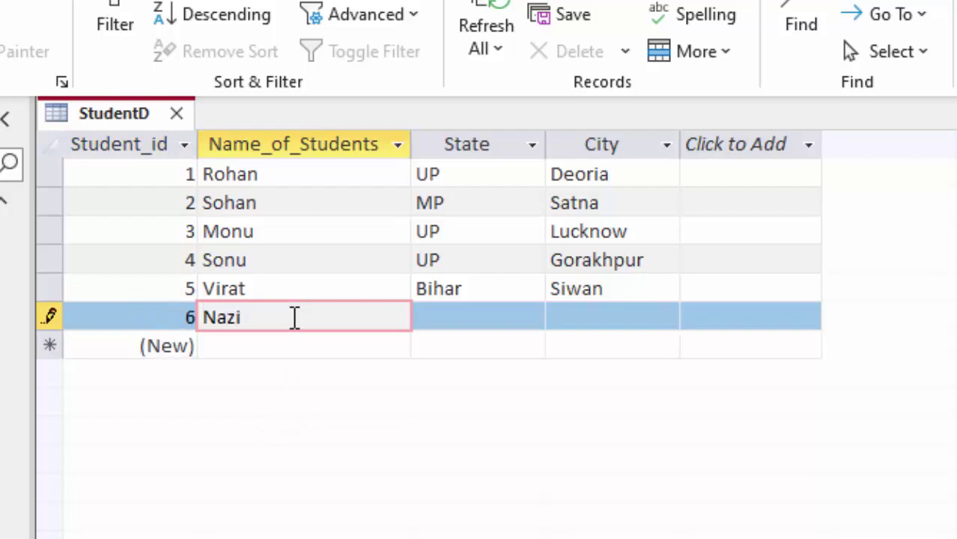
text(ya)
key(Tab)
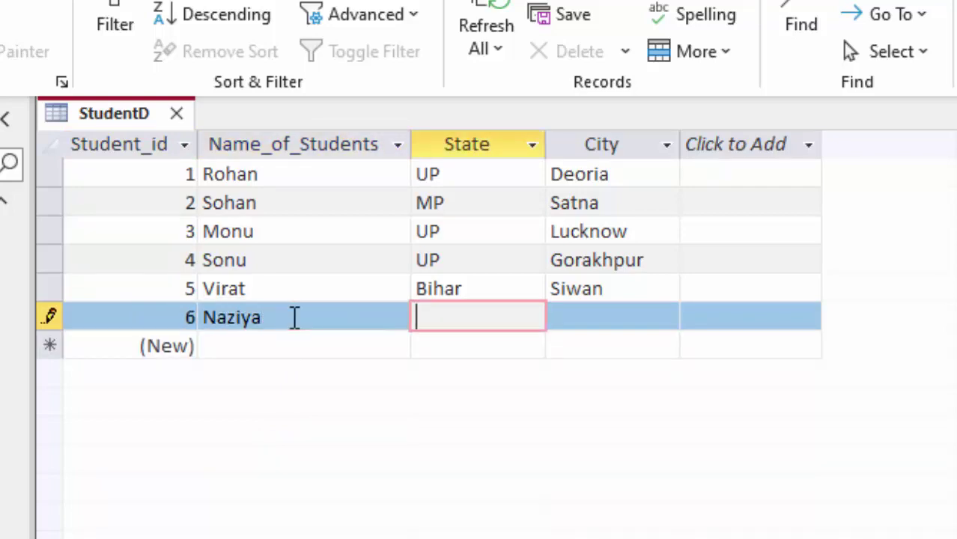
text(Bihar)
key(Tab)
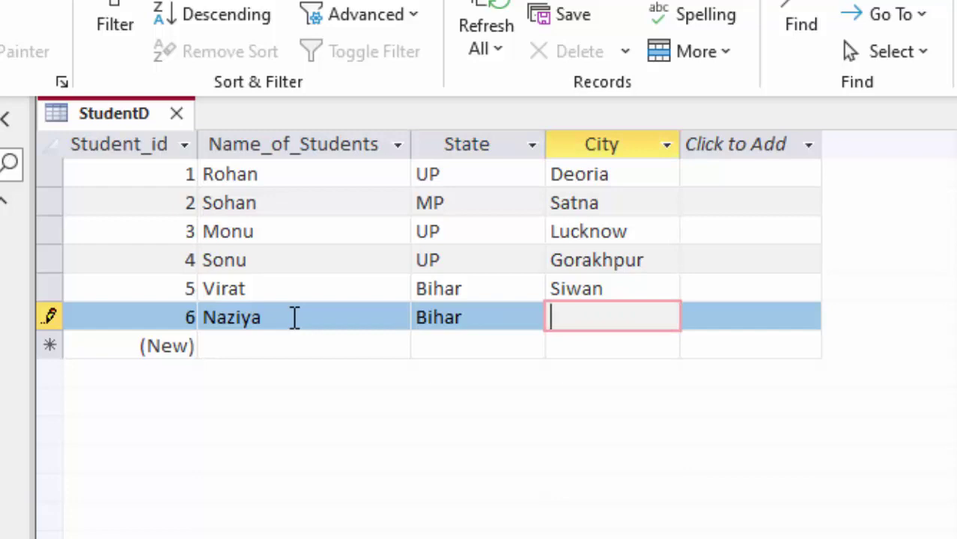
text(Patna)
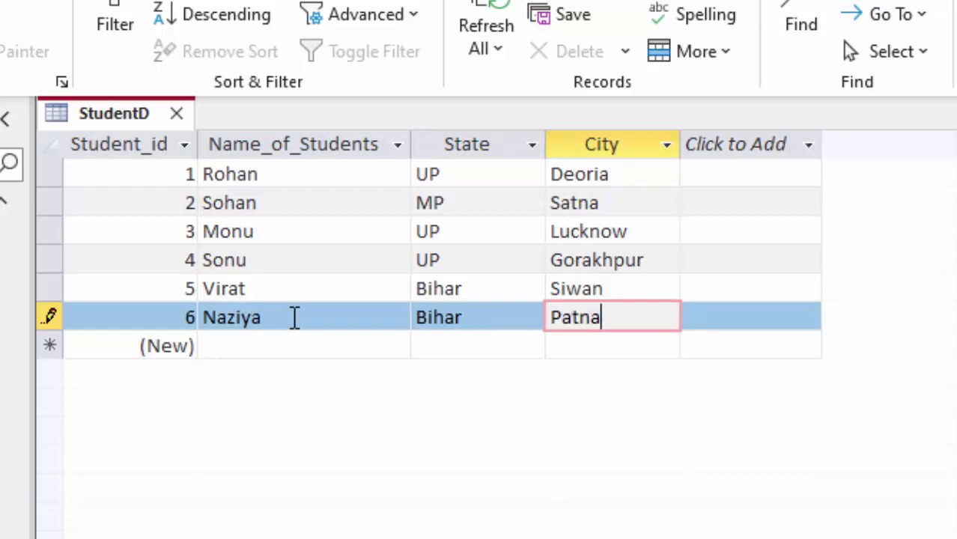
key(Tab)
Enter the seventh student's name and state MP.
click(297, 345)
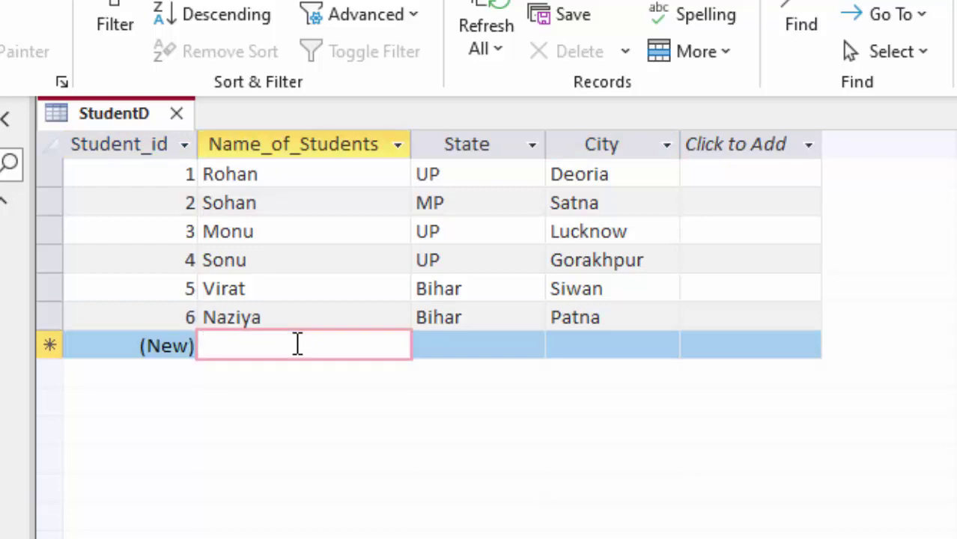
text(Kun)
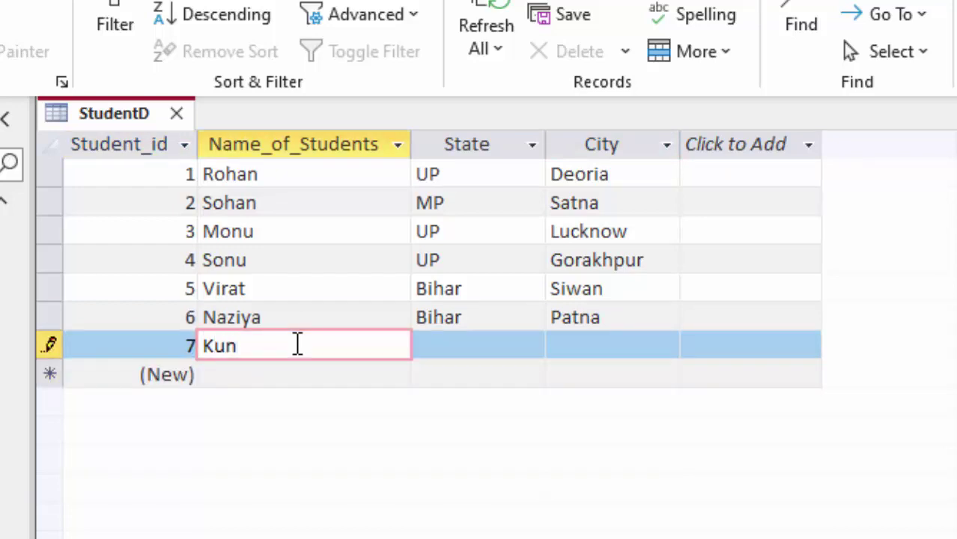
text(dabn)
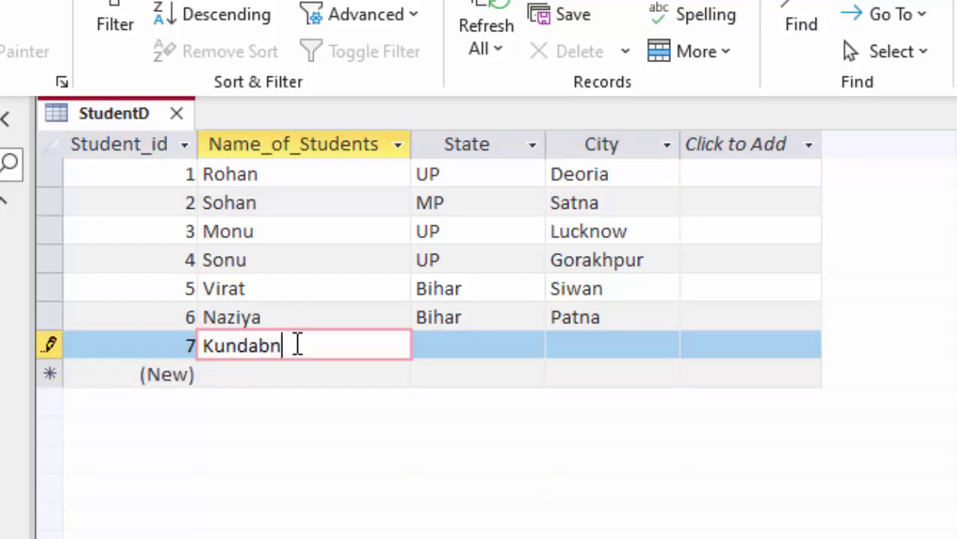
key(BackSpace)
key(BackSpace)
text(n)
key(Tab)
text(M)
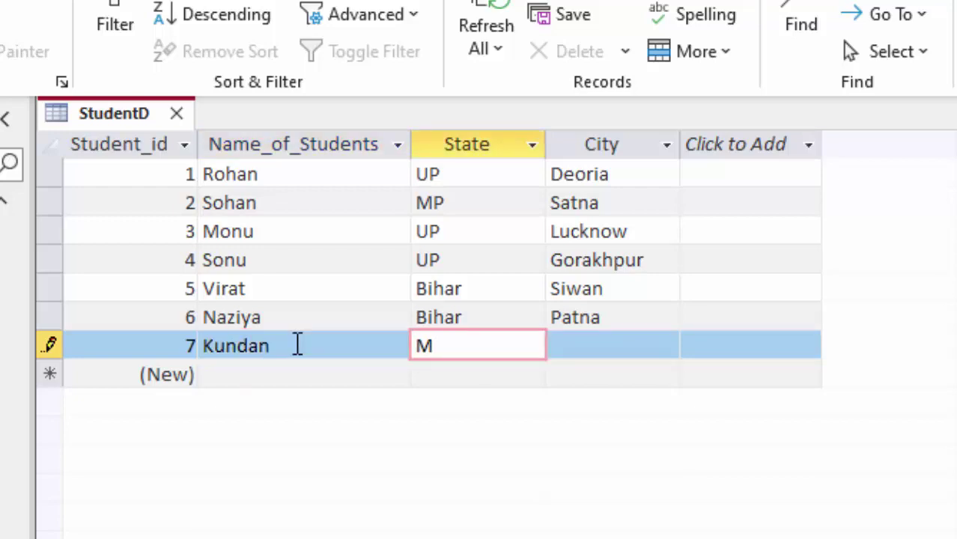
text(P)
key(Tab)
text(Itarshi)
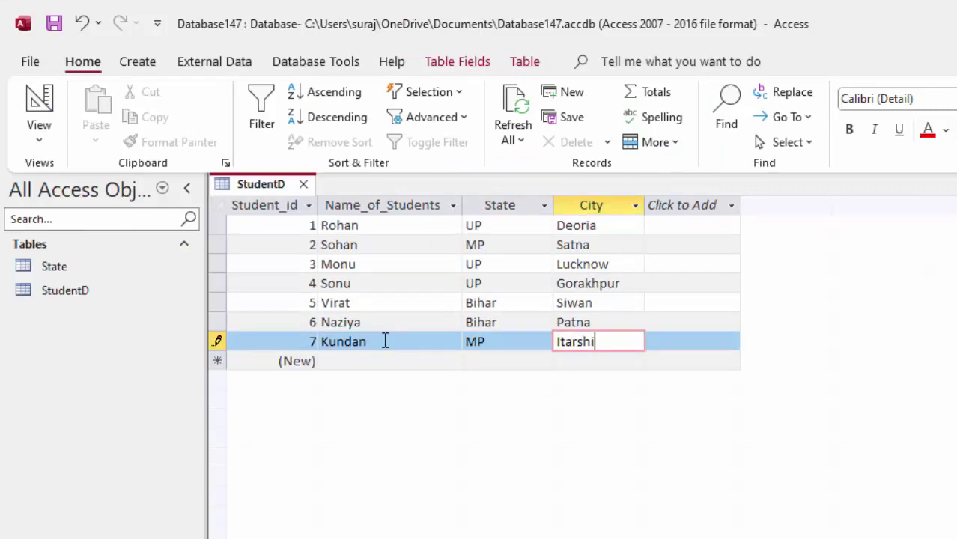
Save and close StudentD, then create a new table saved in Design View as 'City'.
click(54, 23)
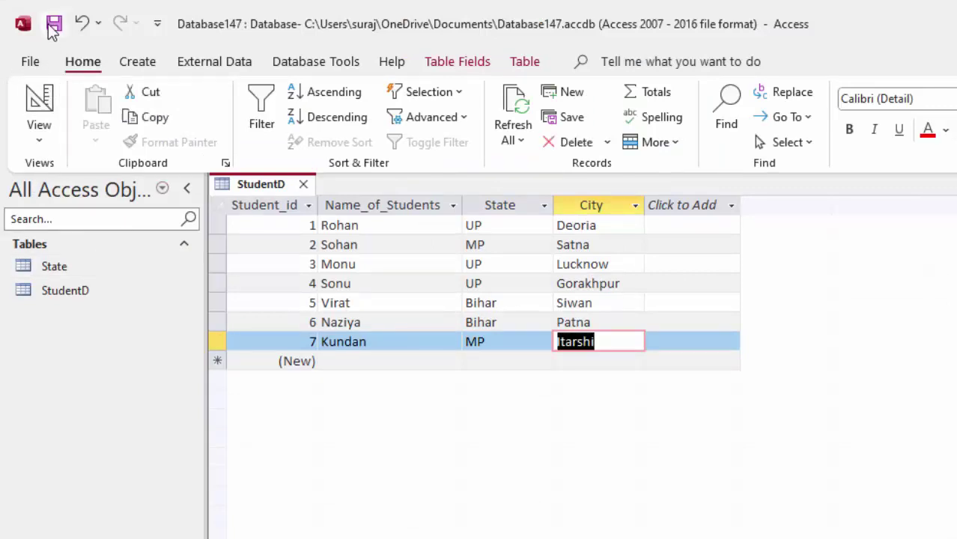
click(303, 184)
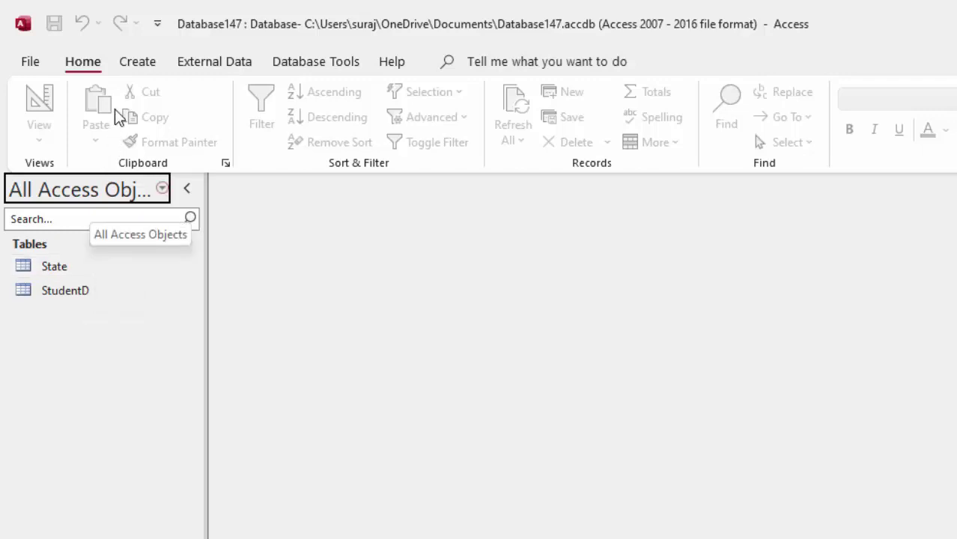
click(137, 61)
click(118, 103)
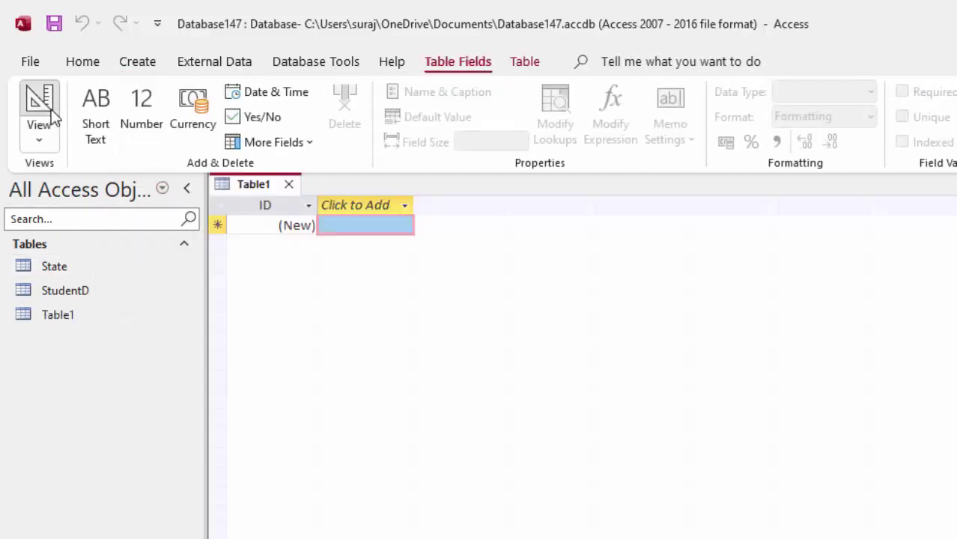
click(52, 113)
key(BackSpace)
text(C)
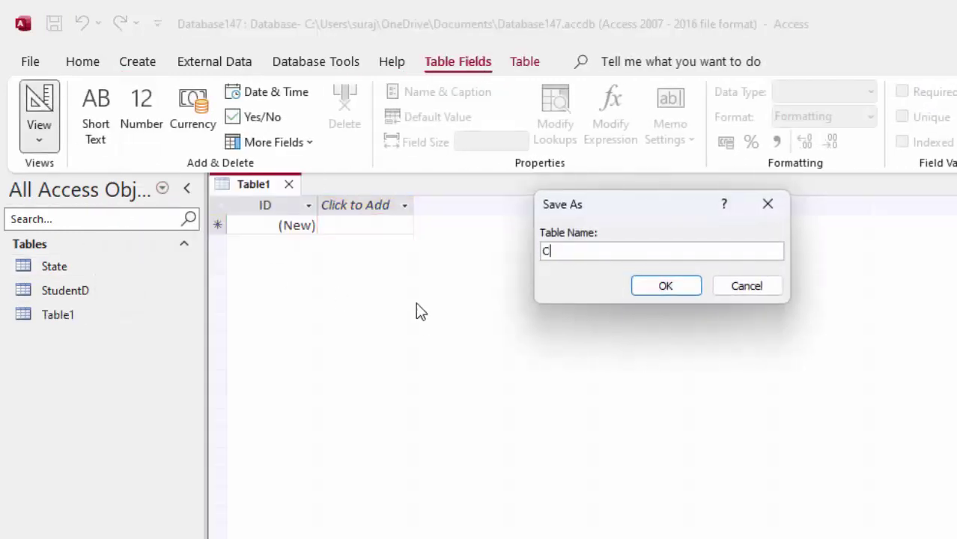
text(ity)
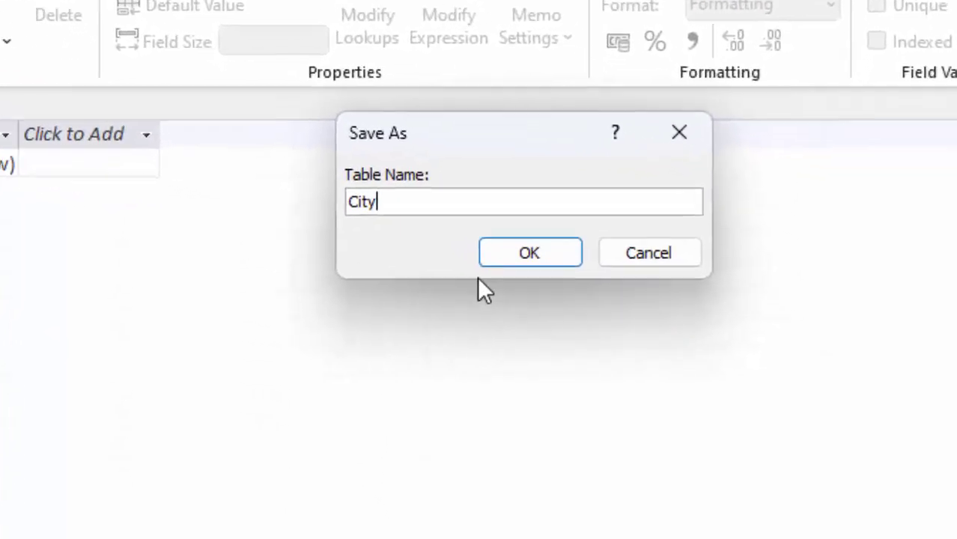
click(665, 286)
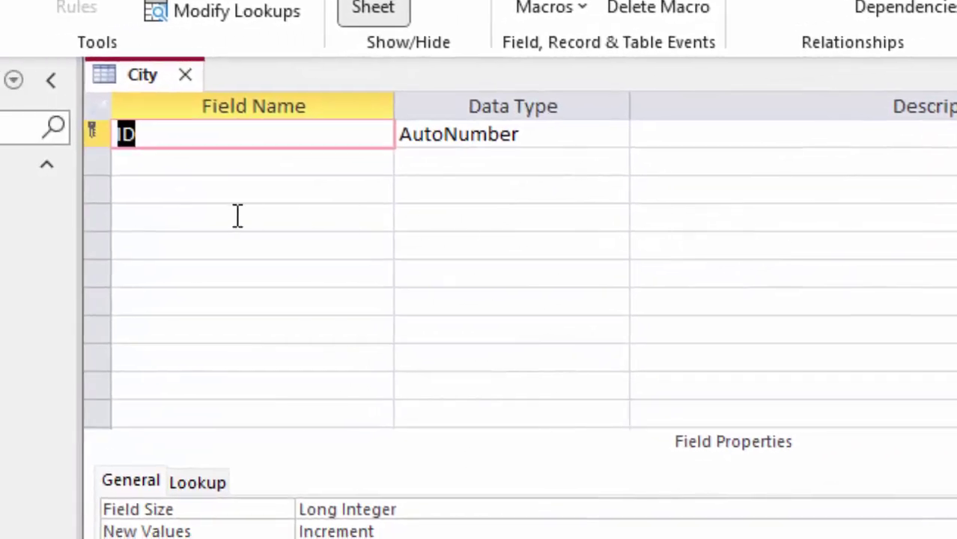
Rename the first field to City with Short Text type and add a second field named State.
key(BackSpace)
text(ty)
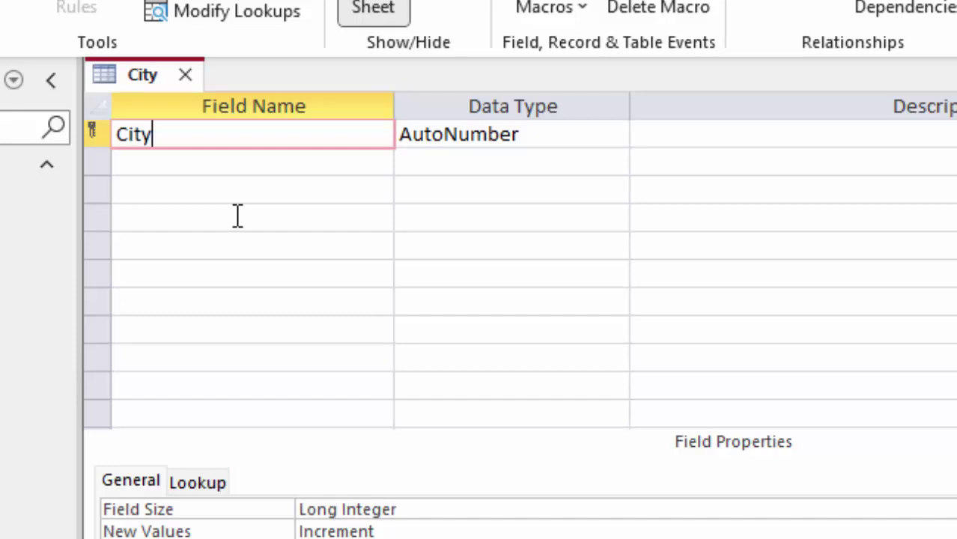
click(595, 138)
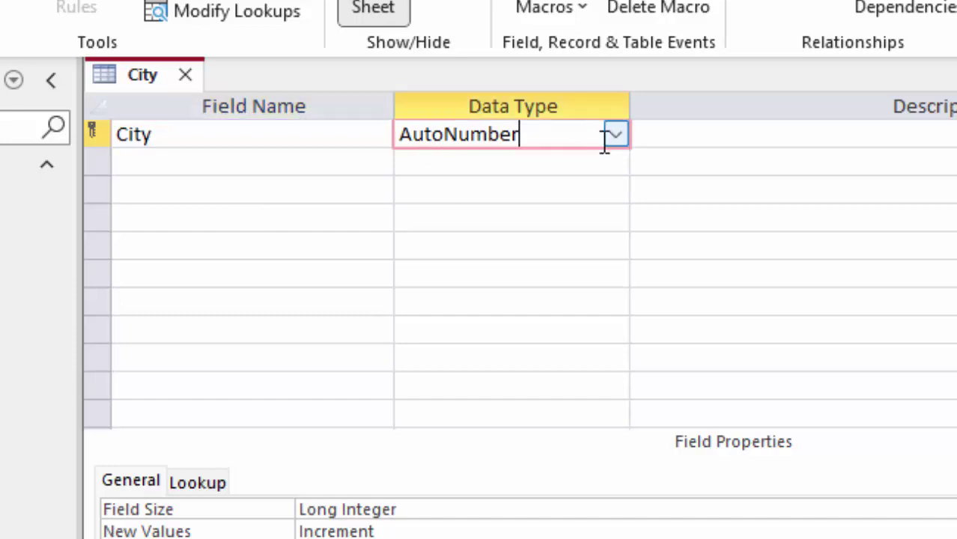
click(610, 142)
click(552, 162)
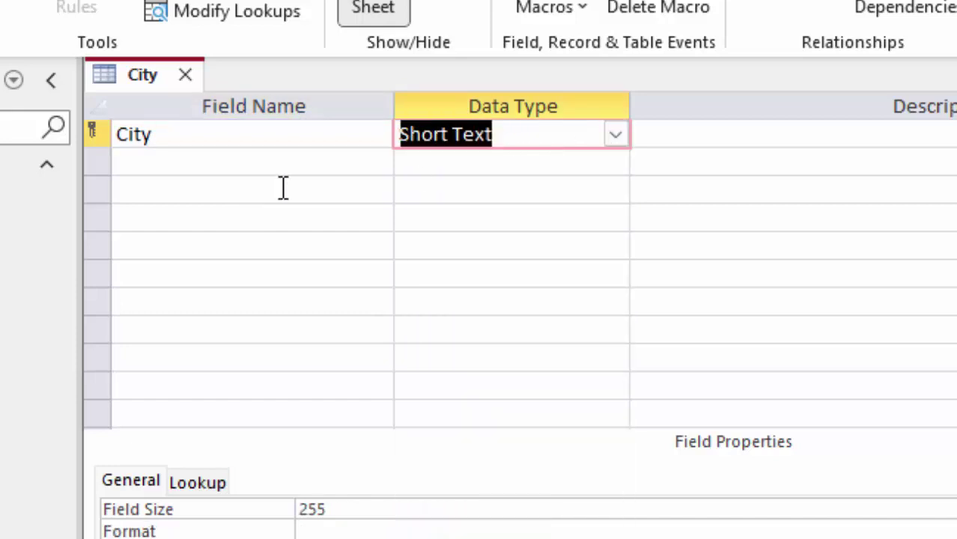
click(208, 176)
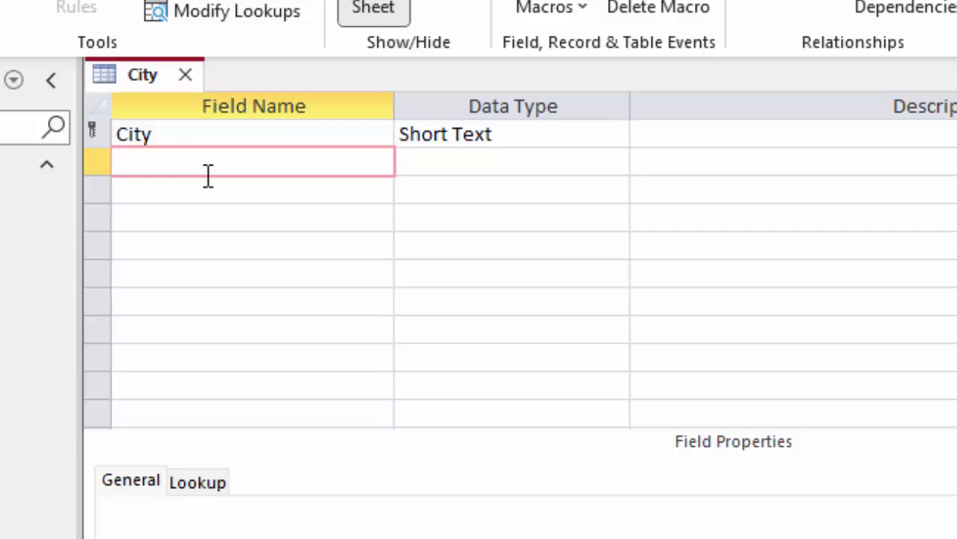
text(State)
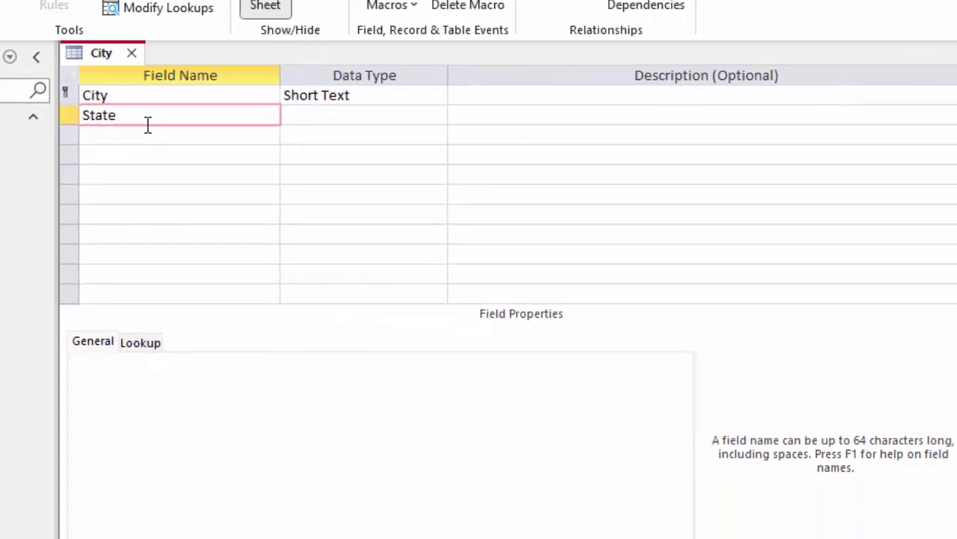
click(353, 117)
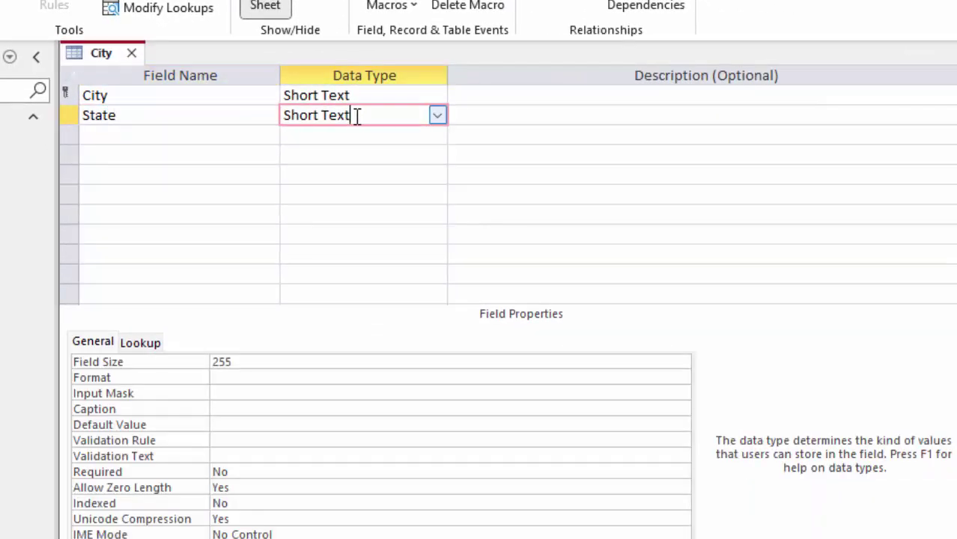
click(437, 115)
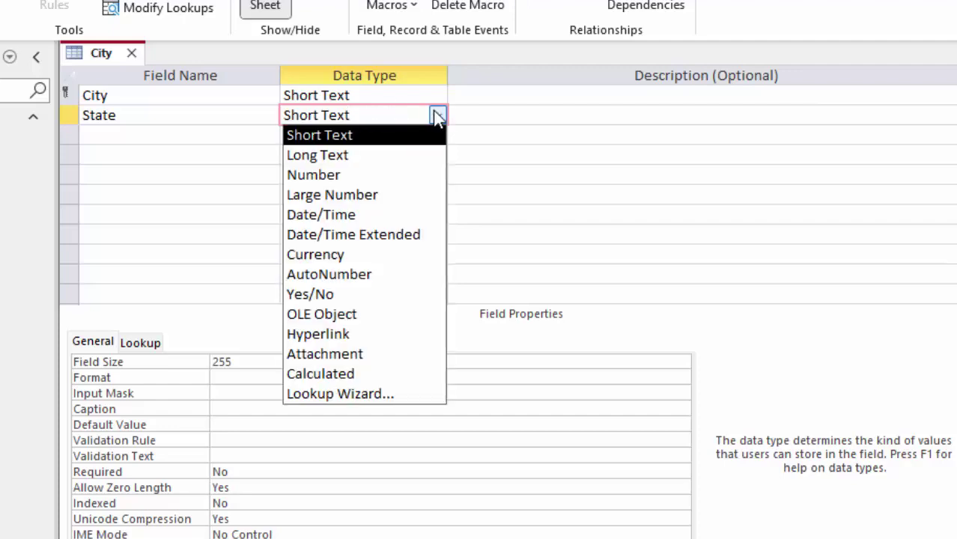
Use the Lookup Wizard to make the State field list the State table's State values, then save.
key(Escape)
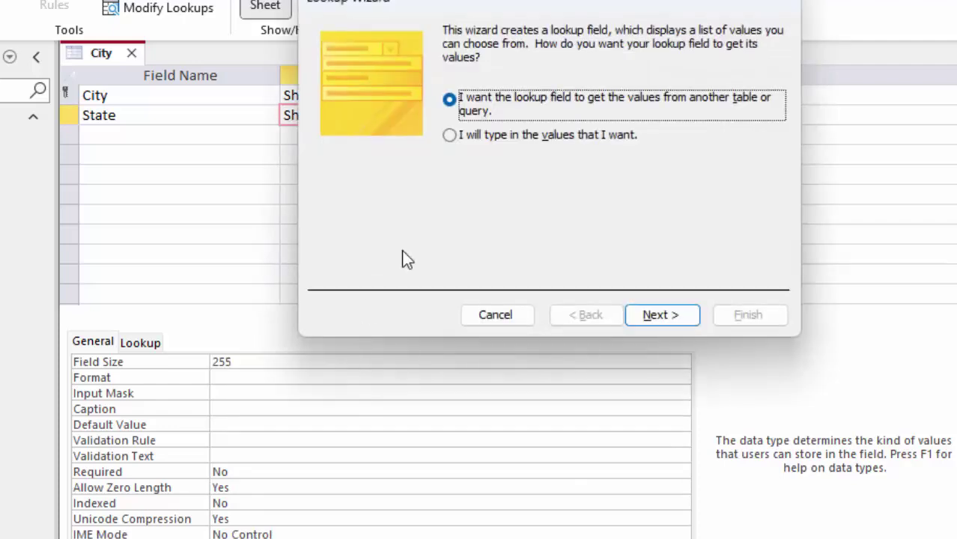
click(657, 320)
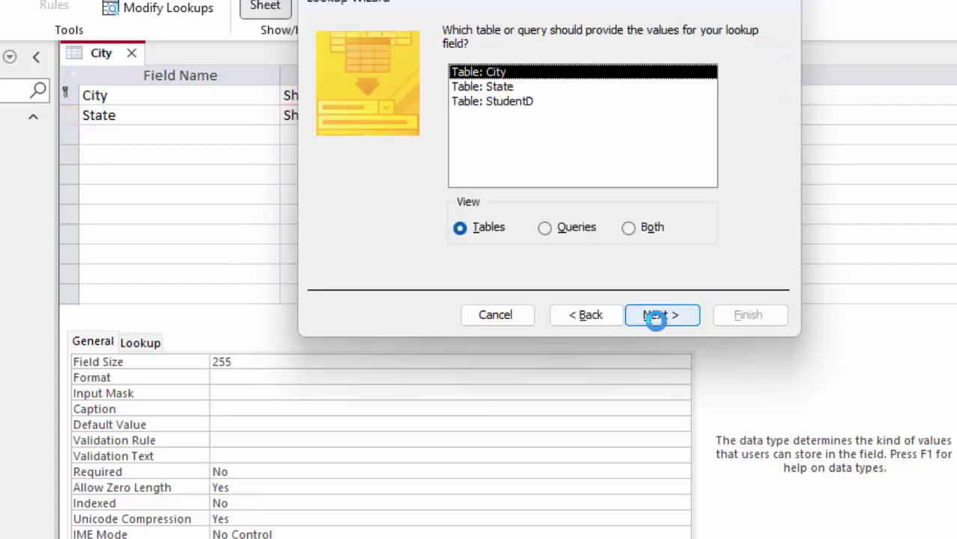
click(514, 88)
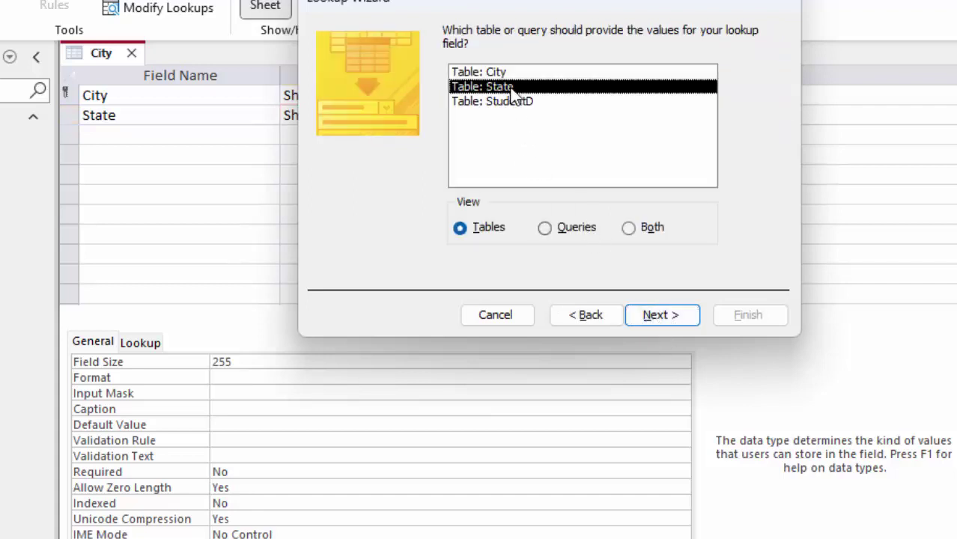
click(653, 315)
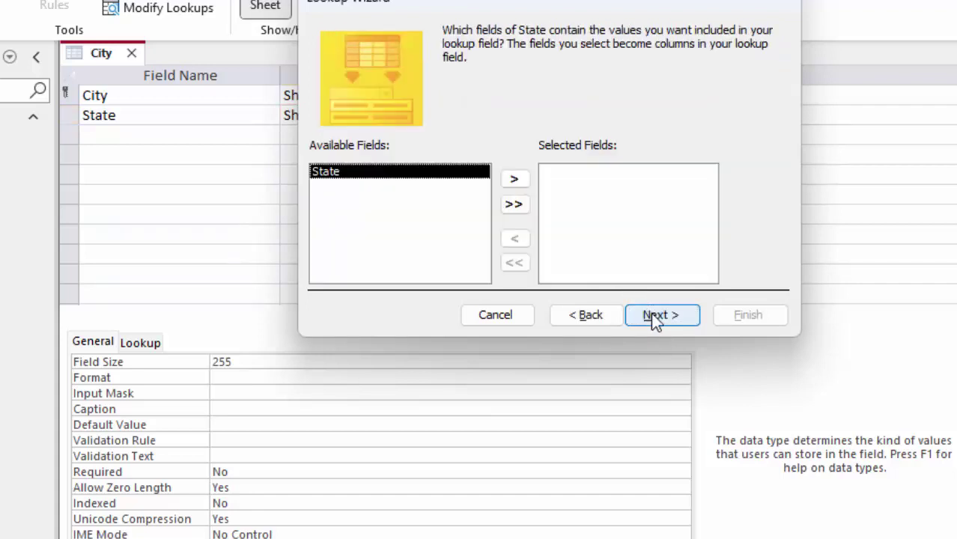
click(513, 180)
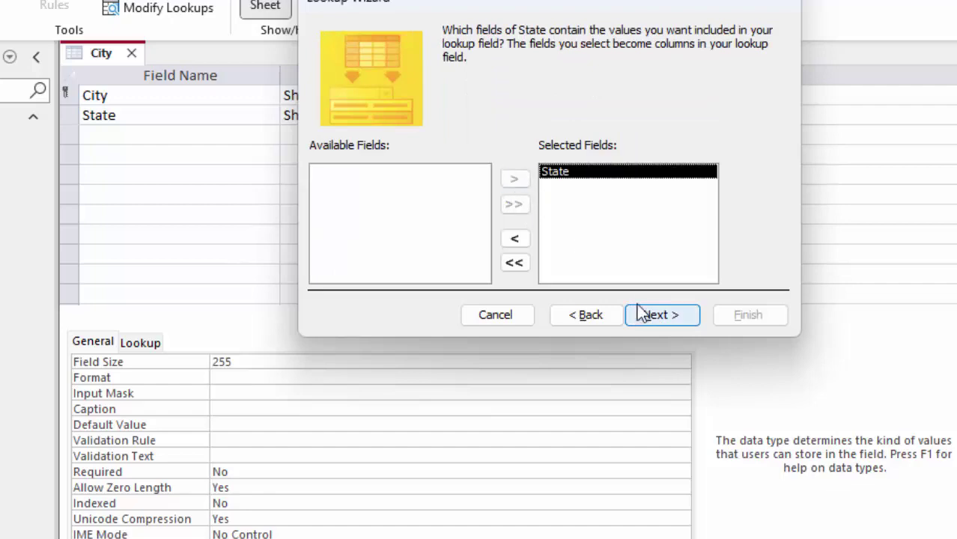
click(655, 315)
click(656, 315)
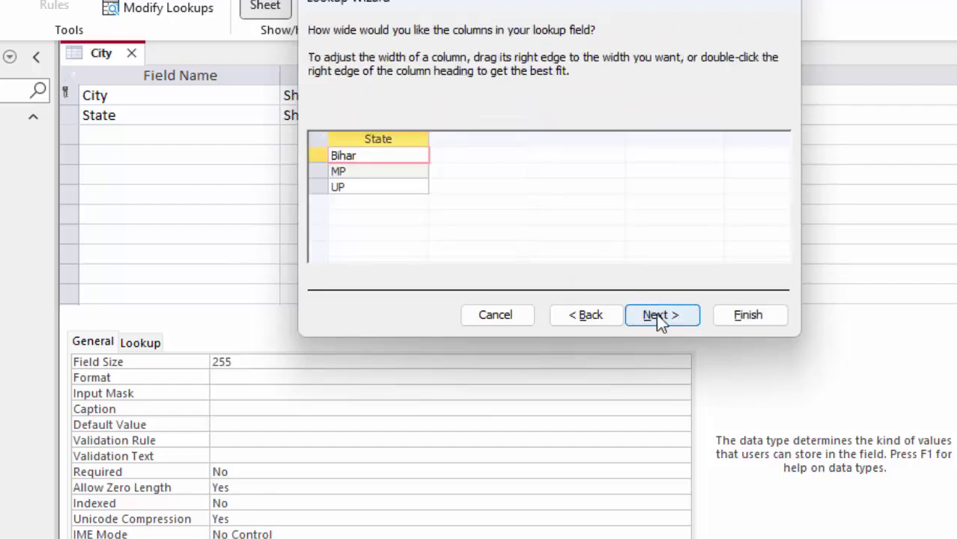
click(655, 314)
click(776, 317)
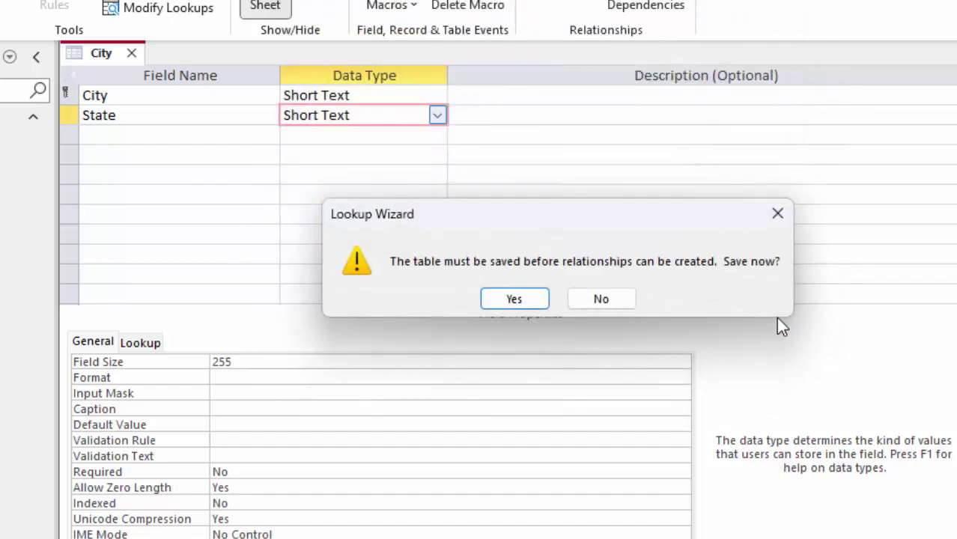
click(512, 297)
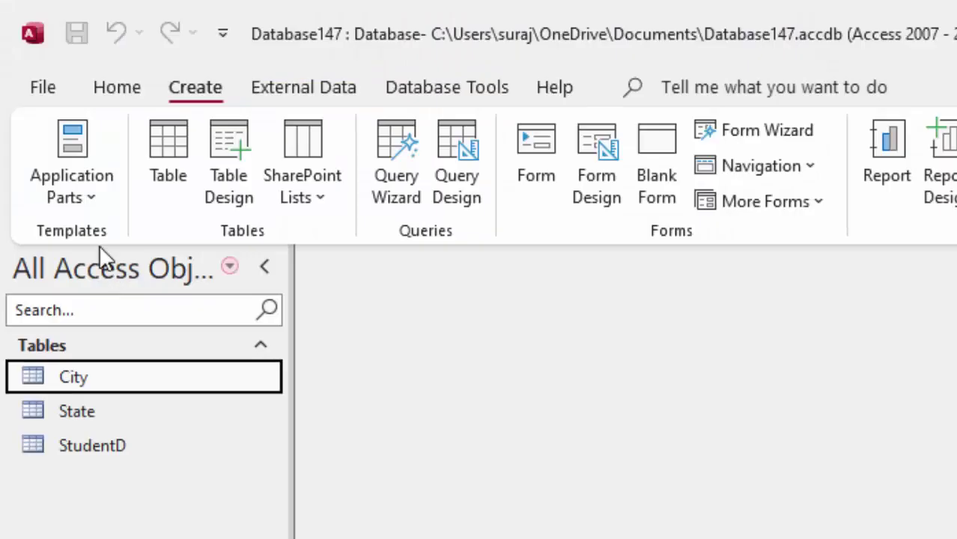
Start a blank design-view form and add StudentD's Student_id and Name_of_Students fields.
click(586, 163)
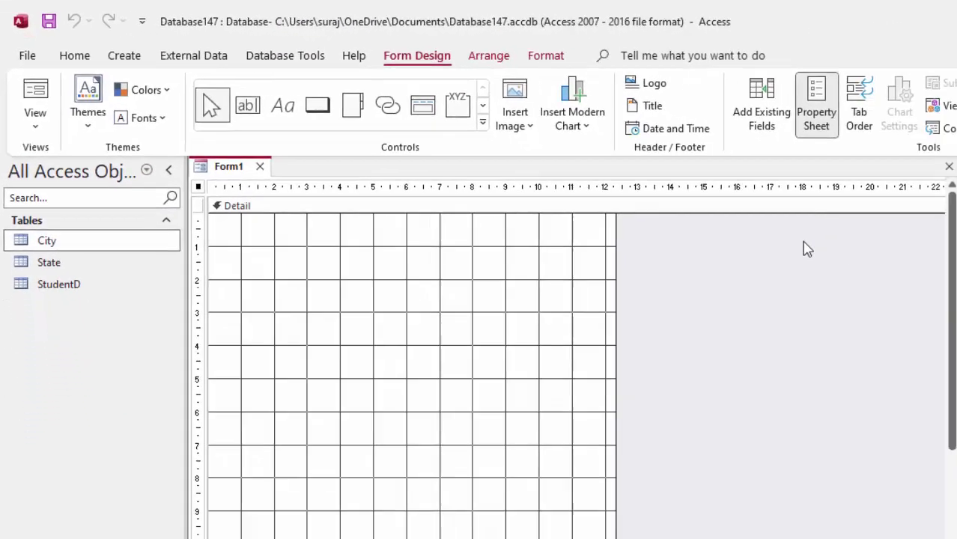
click(778, 113)
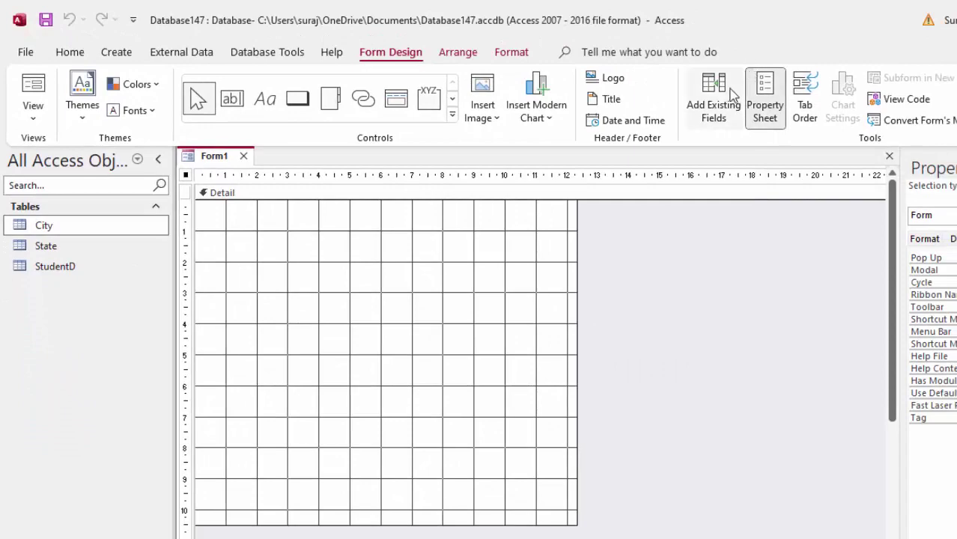
click(725, 102)
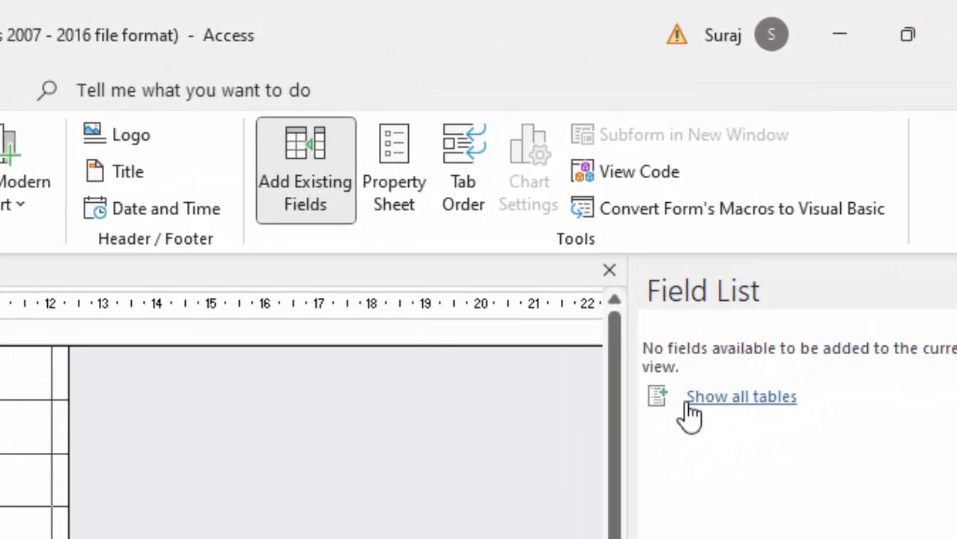
click(686, 400)
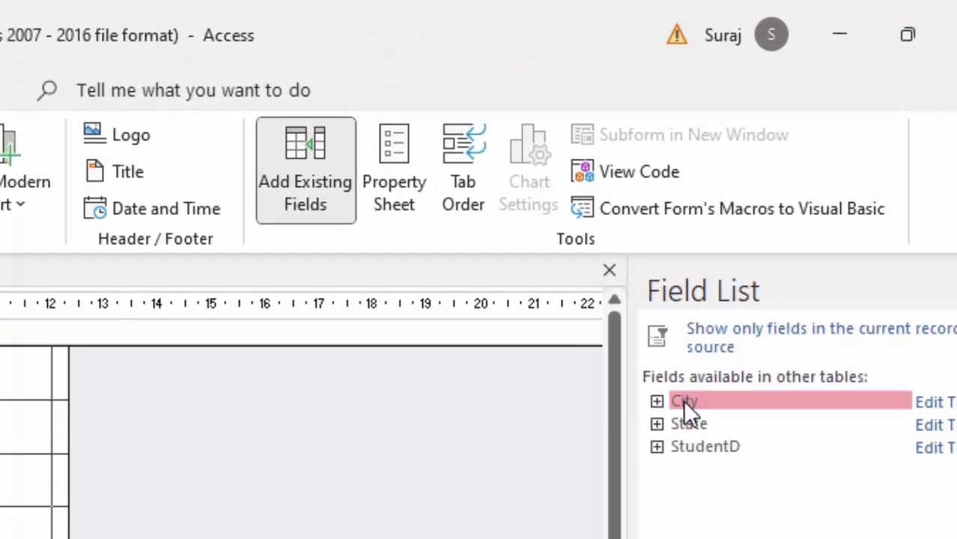
double_click(696, 445)
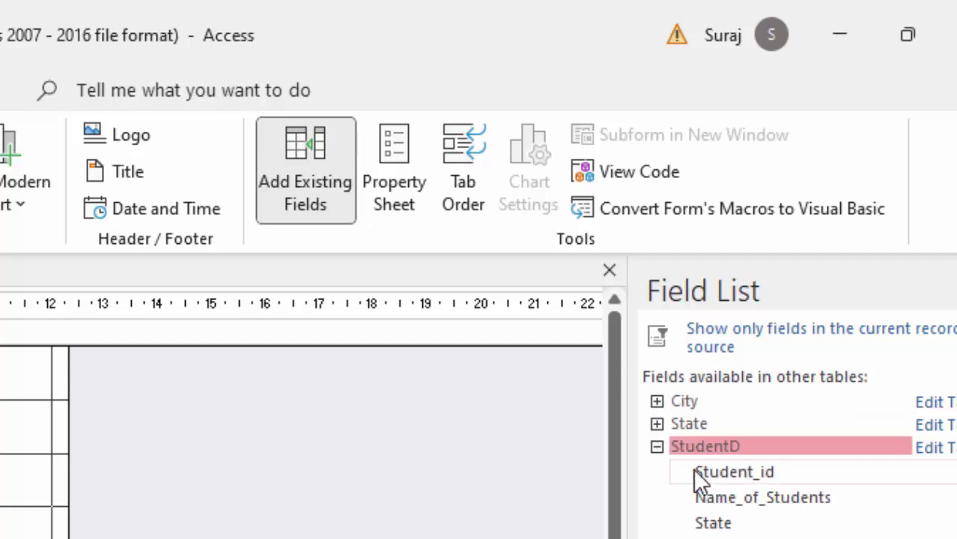
double_click(724, 470)
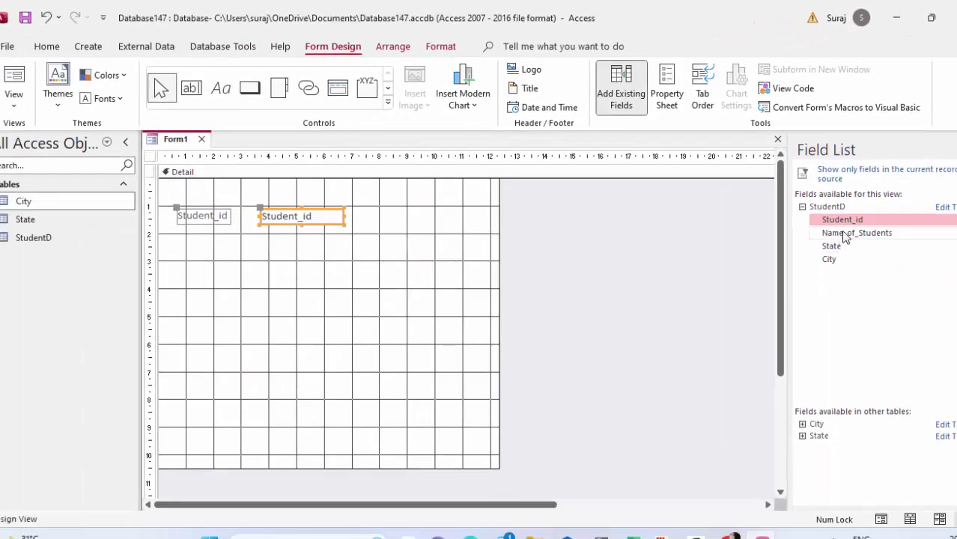
double_click(841, 232)
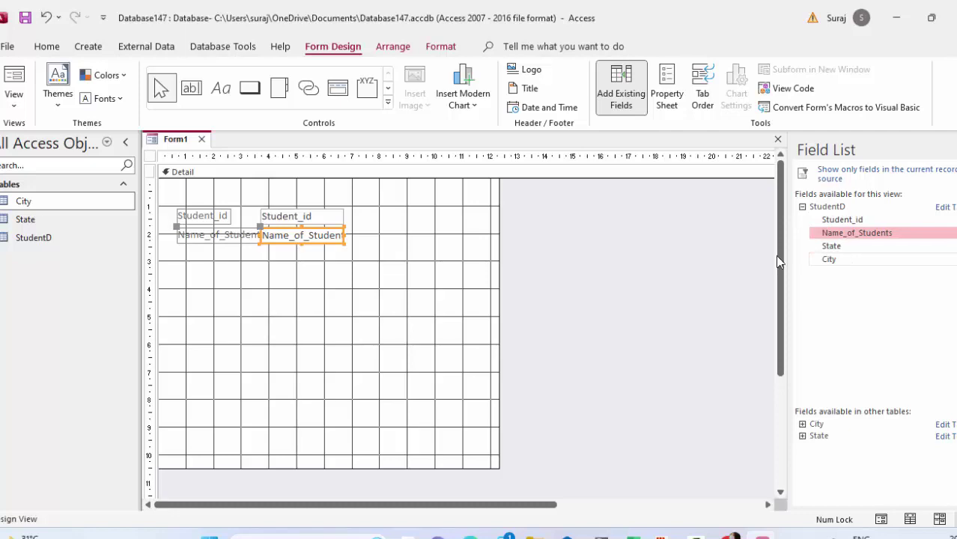
Widen the Name_of_Students text box, add then delete the State field, and drag in City.
drag(343, 243, 376, 242)
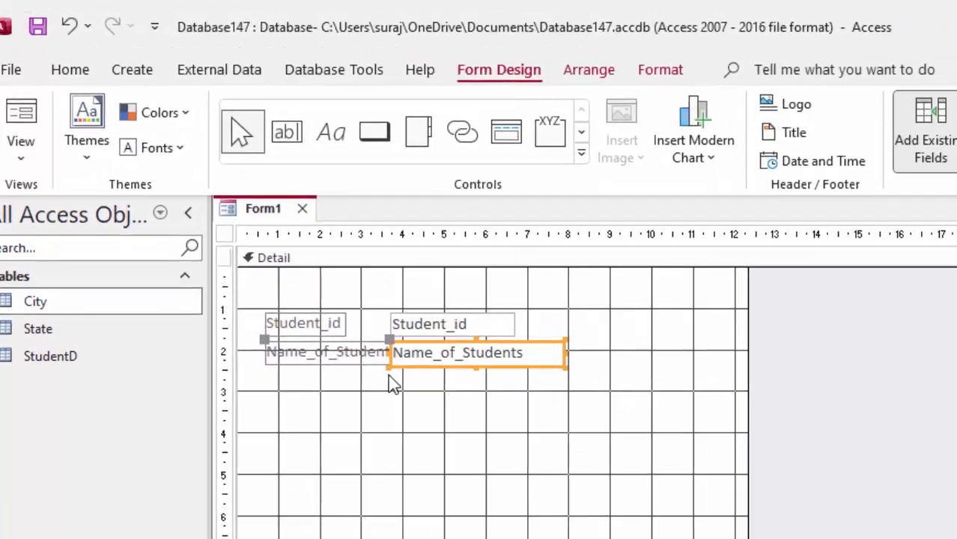
drag(408, 368, 411, 370)
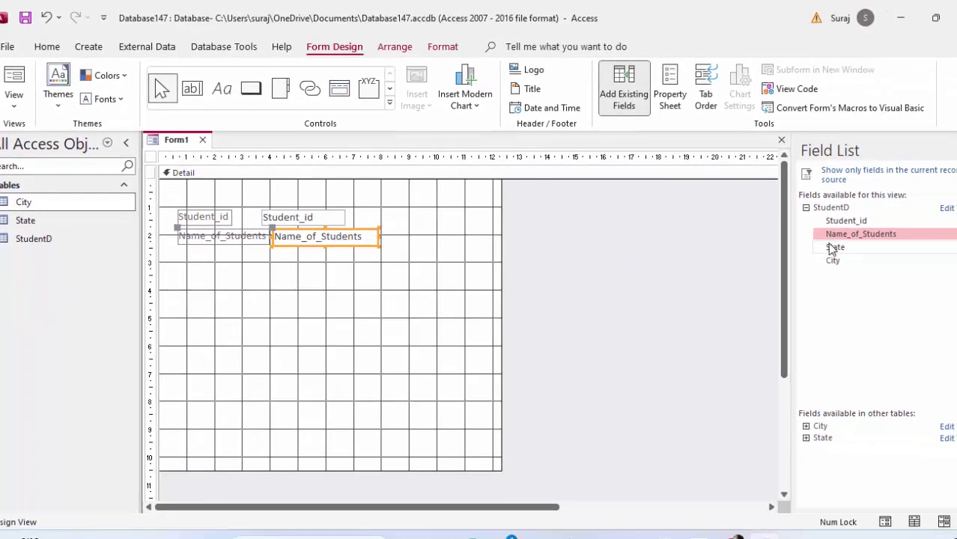
drag(830, 245, 283, 268)
key(Delete)
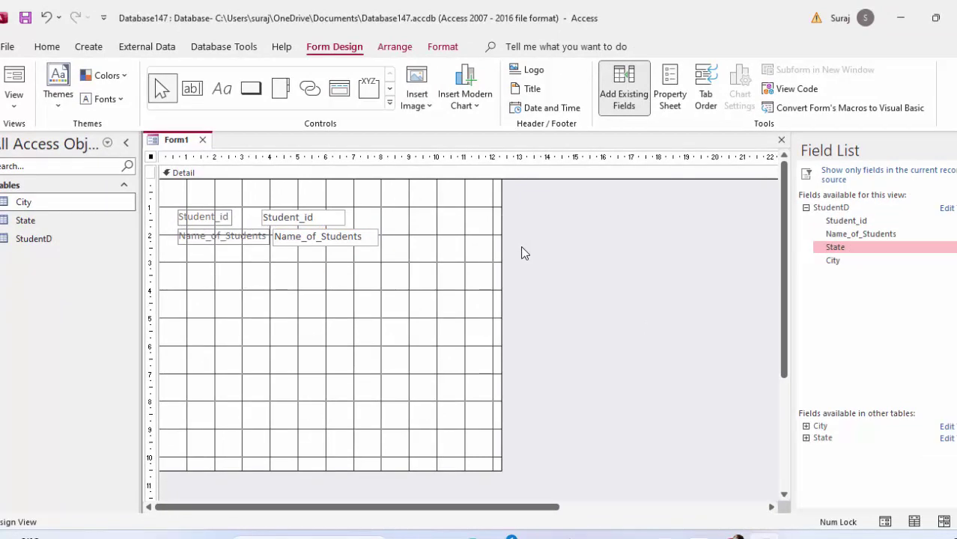
drag(832, 260, 294, 290)
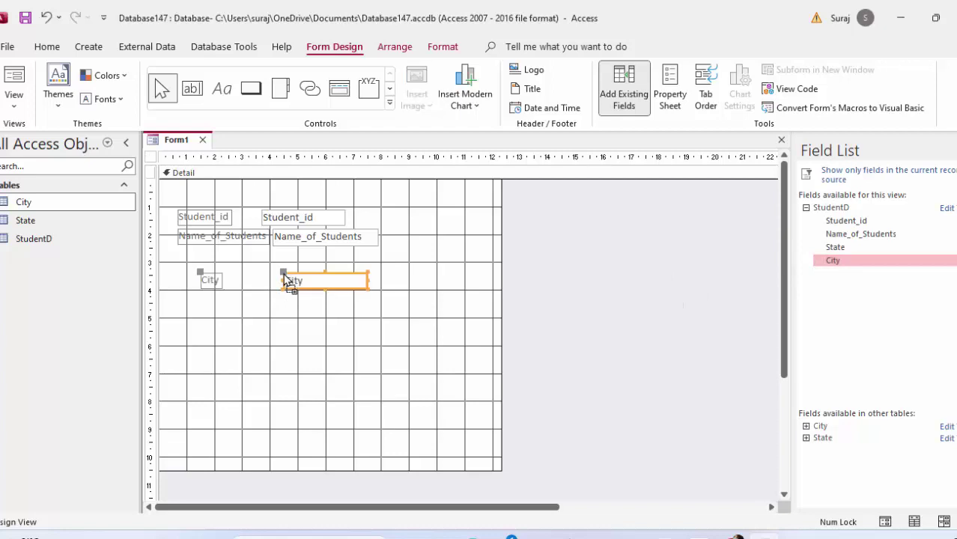
drag(290, 283, 198, 60)
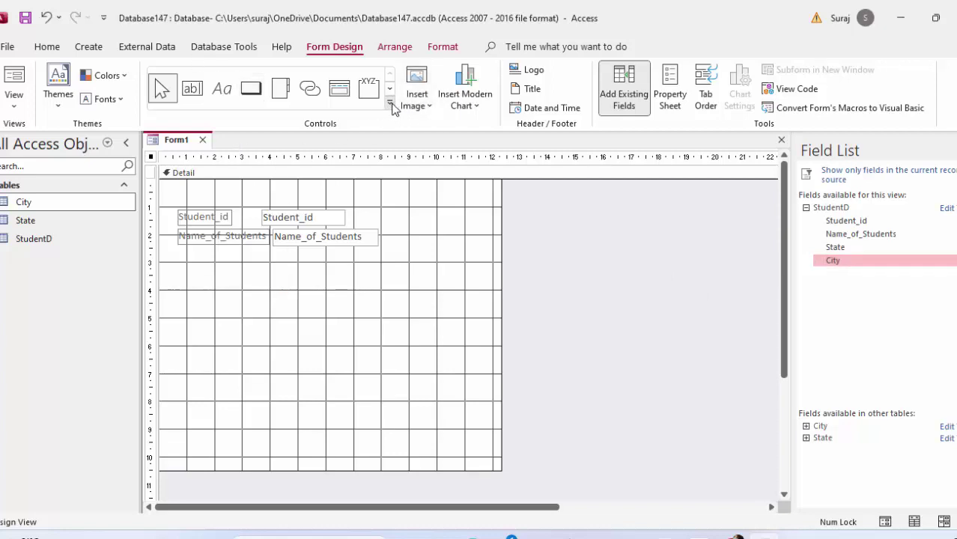
Draw a combo box below Name_of_Students that takes its values from the State table.
click(390, 106)
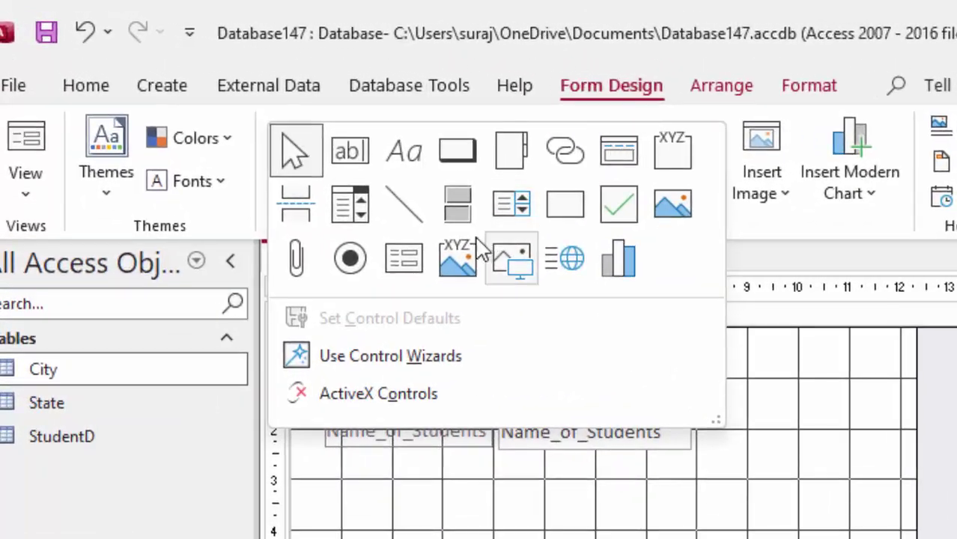
click(348, 208)
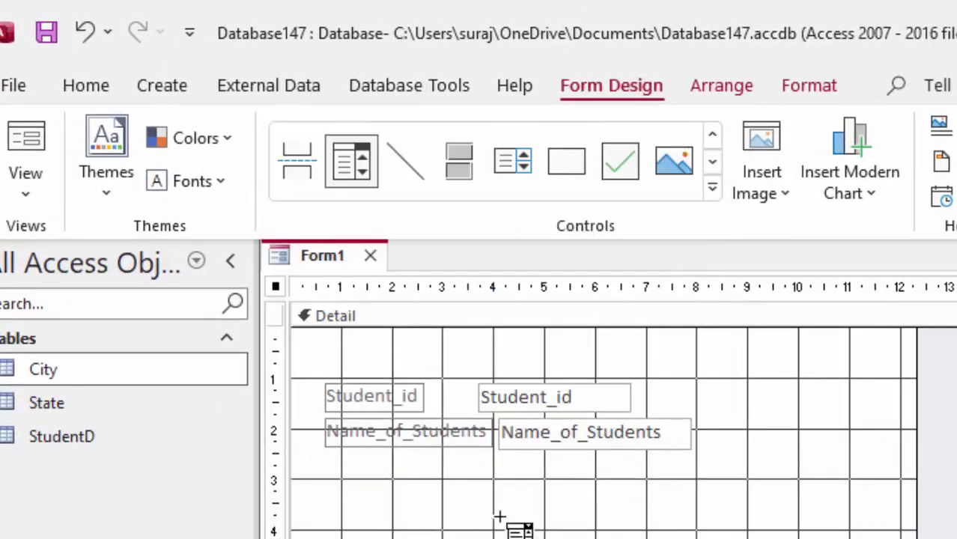
mouse_move(503, 459)
mouse_down()
mouse_move(645, 494)
mouse_move(679, 491)
mouse_up()
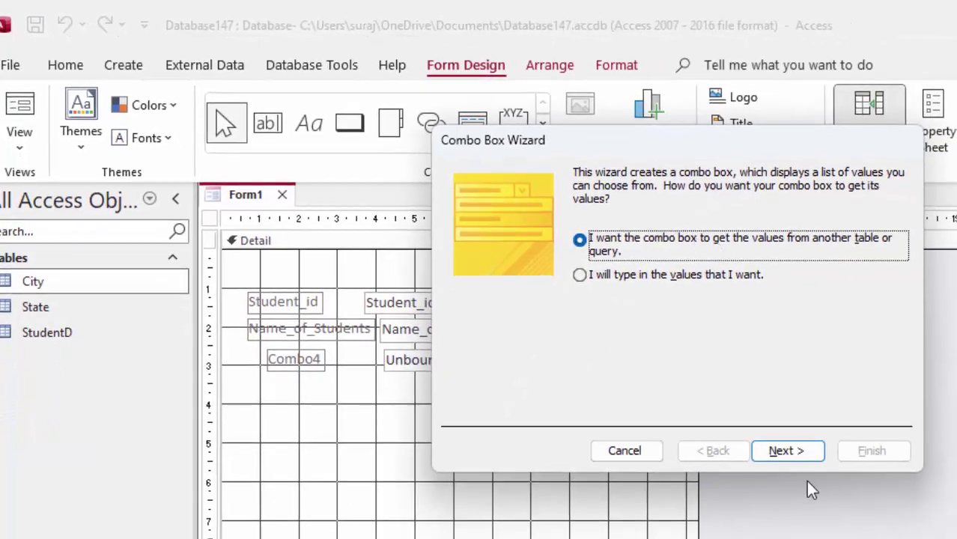
click(792, 454)
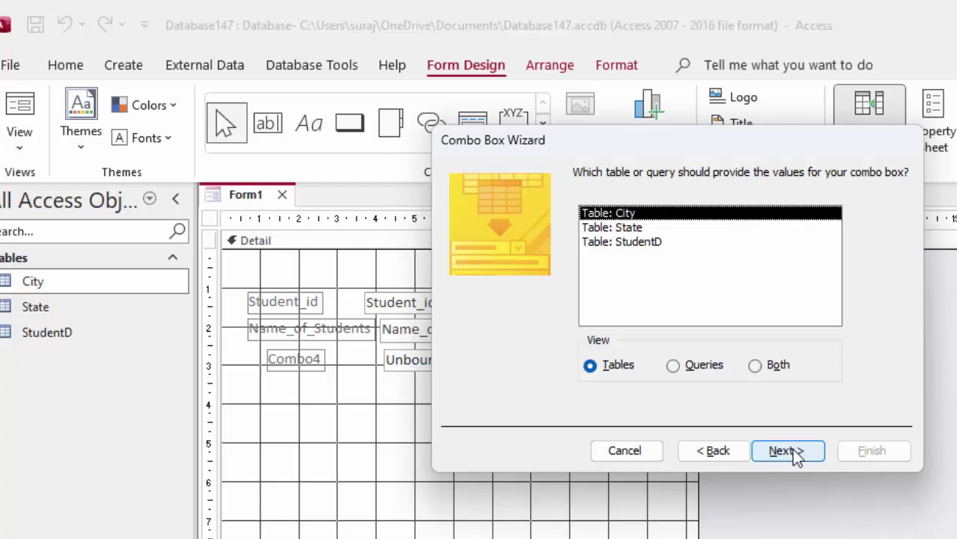
click(636, 228)
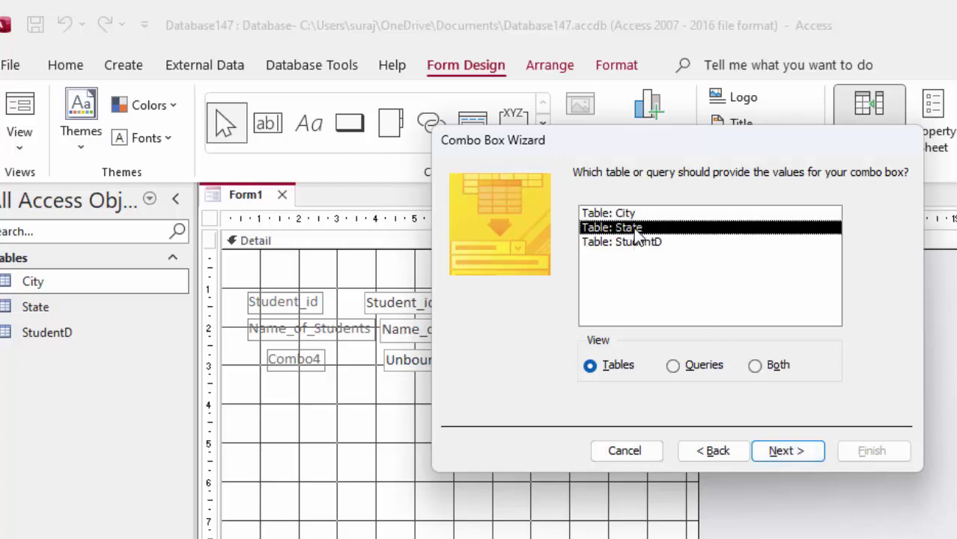
click(790, 458)
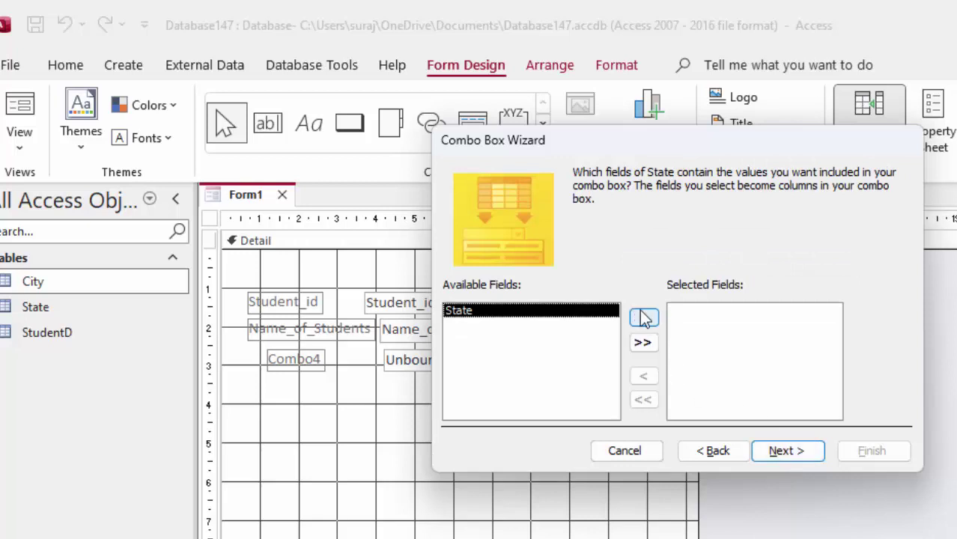
List the State field, store the chosen value in State, and label the combo box State.
click(643, 318)
click(802, 450)
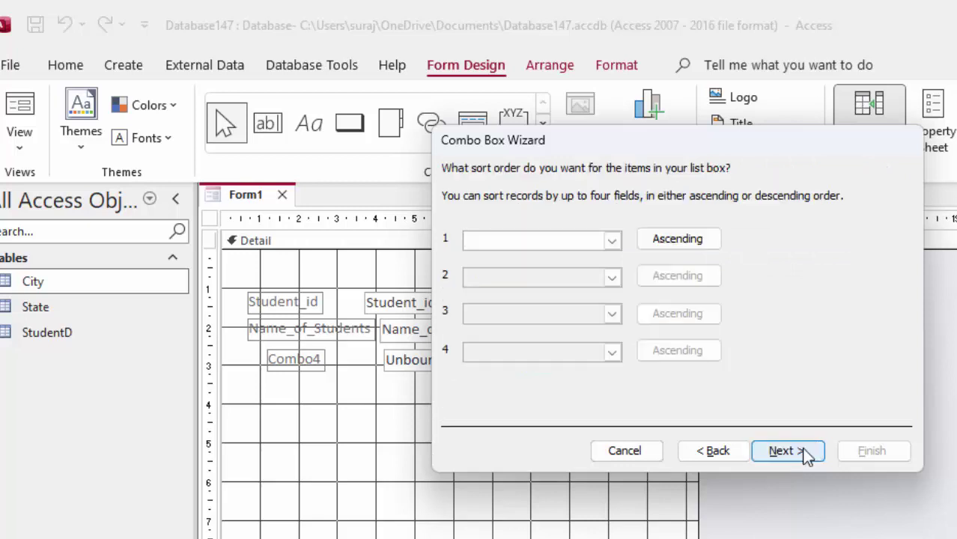
click(804, 452)
click(804, 453)
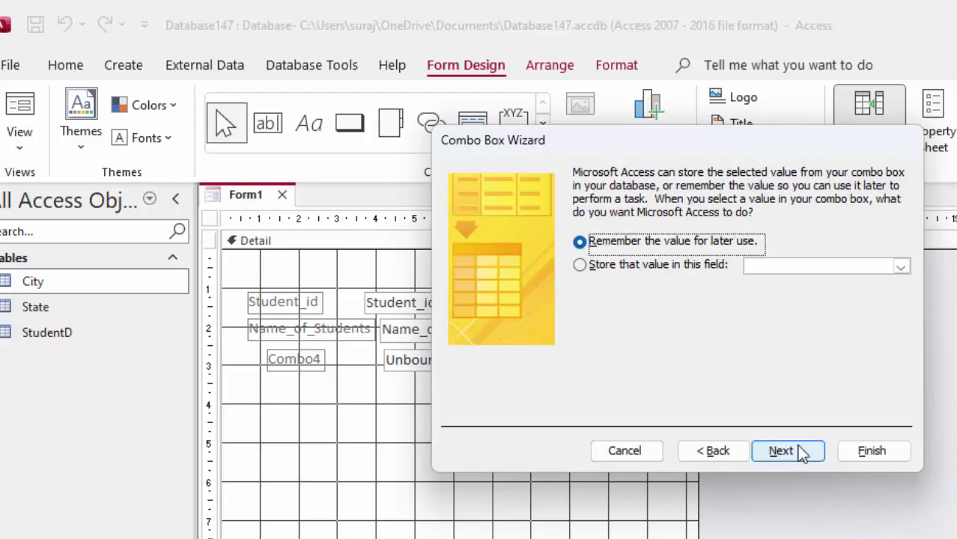
click(677, 267)
click(900, 267)
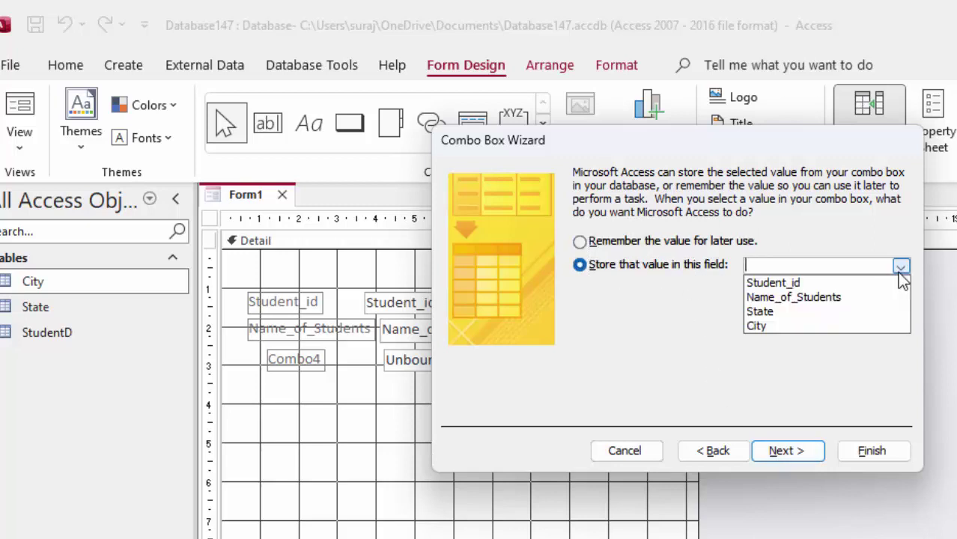
click(816, 311)
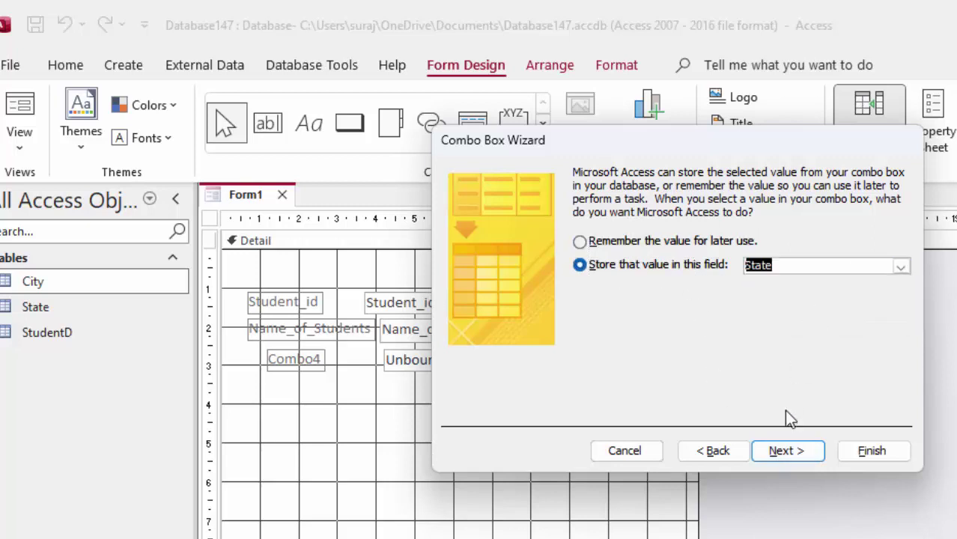
click(795, 453)
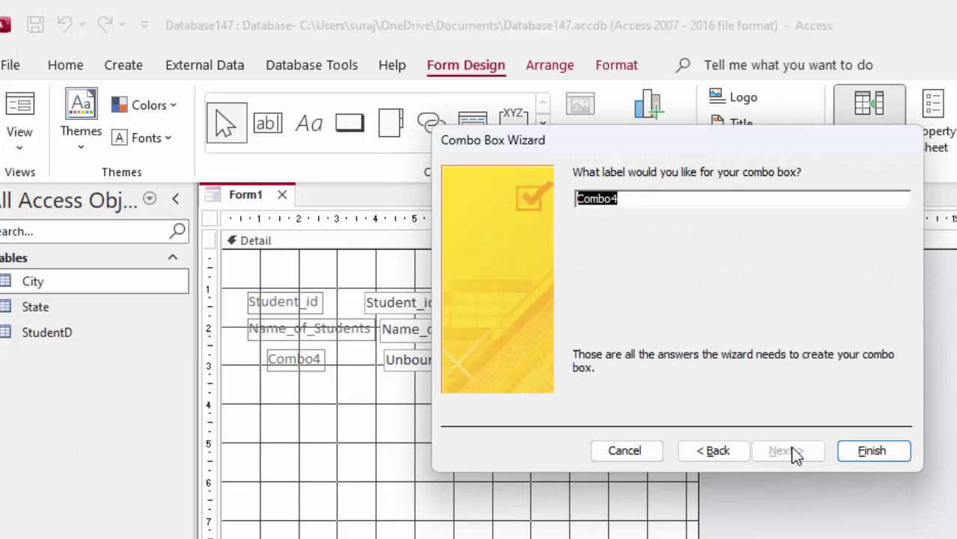
key(BackSpace)
text(State)
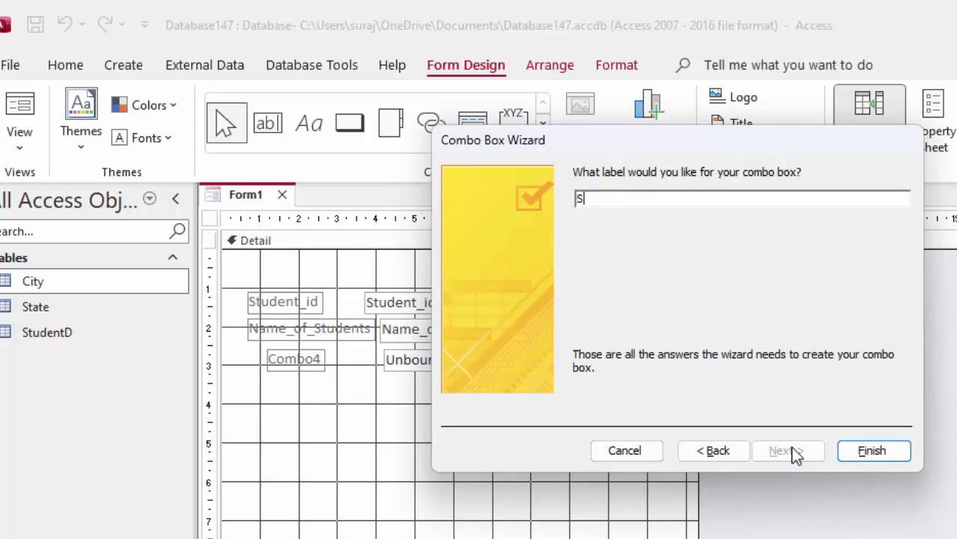
click(867, 451)
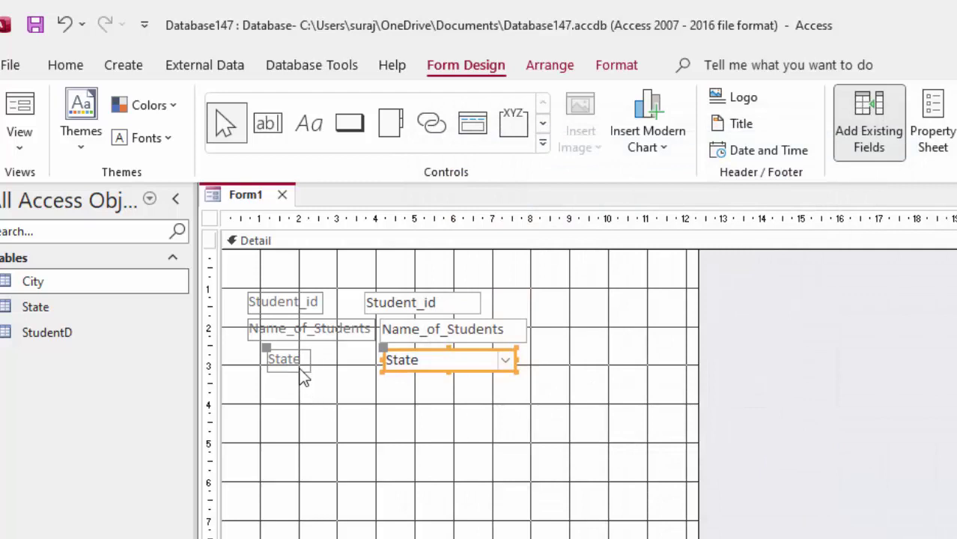
Line up the State label and the Name_of_Students label and text box.
drag(301, 369, 281, 381)
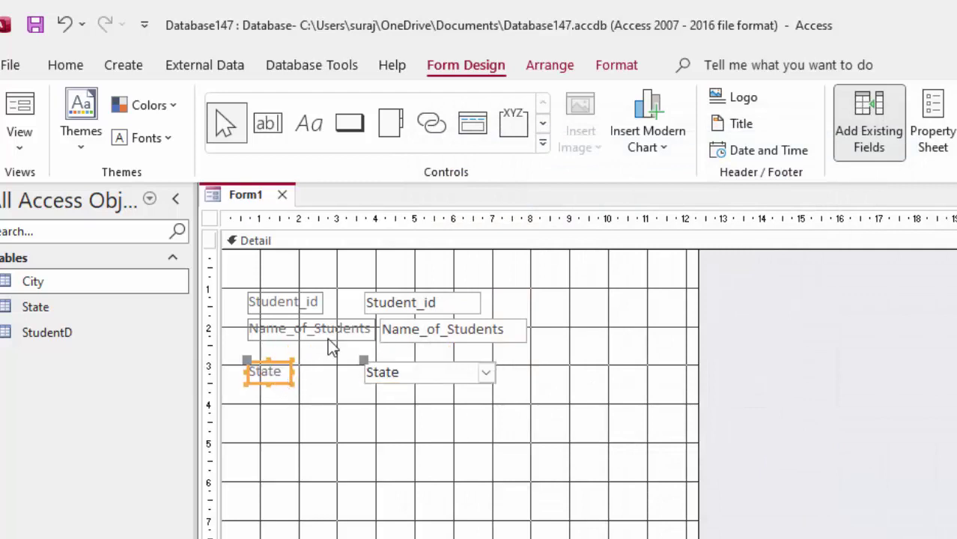
drag(332, 348, 317, 357)
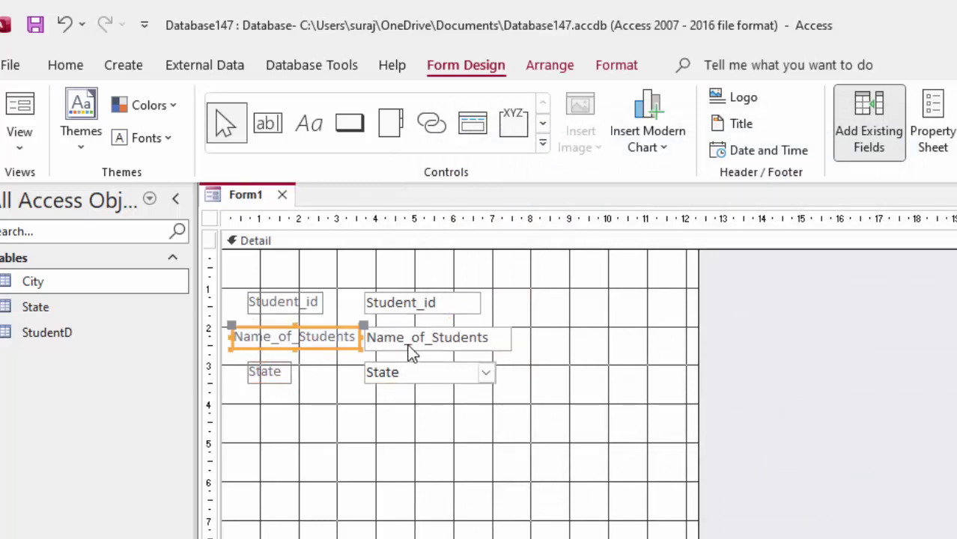
click(378, 352)
drag(366, 346, 379, 346)
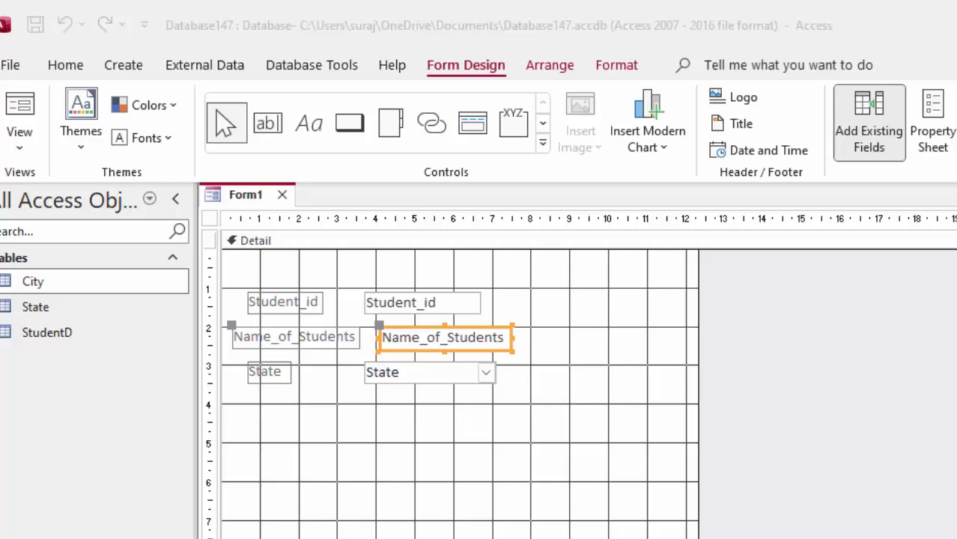
Name the State combo box cbostate in its properties, then start saving the form.
click(473, 378)
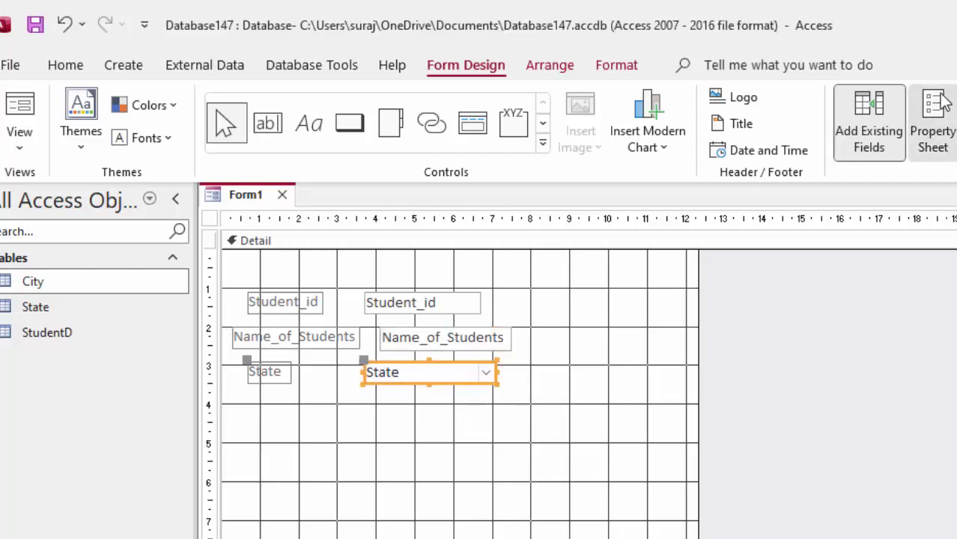
click(933, 124)
text(cbostate)
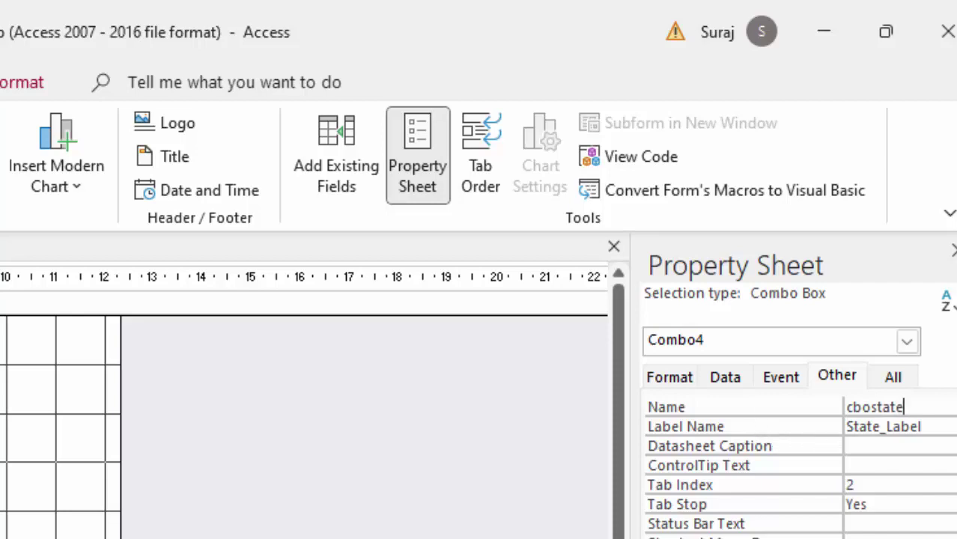
click(224, 304)
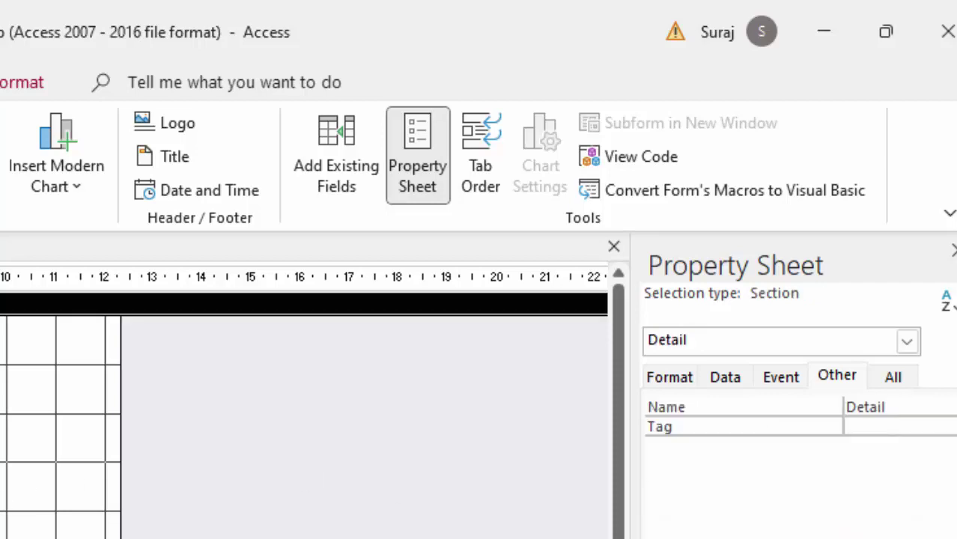
key(ctrl+s)
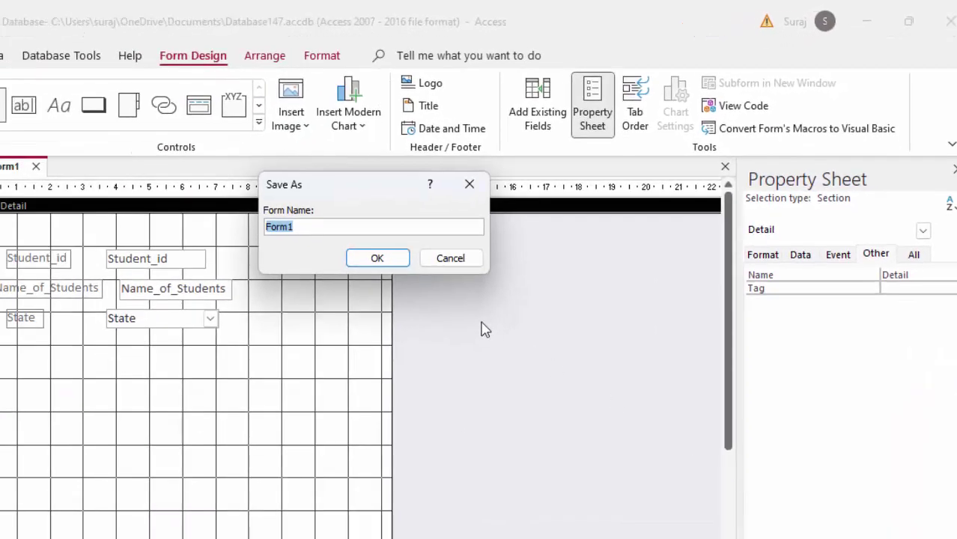
Replace the default name Form1 with frmStudent and save the form.
key(BackSpace)
text(r)
text(mS)
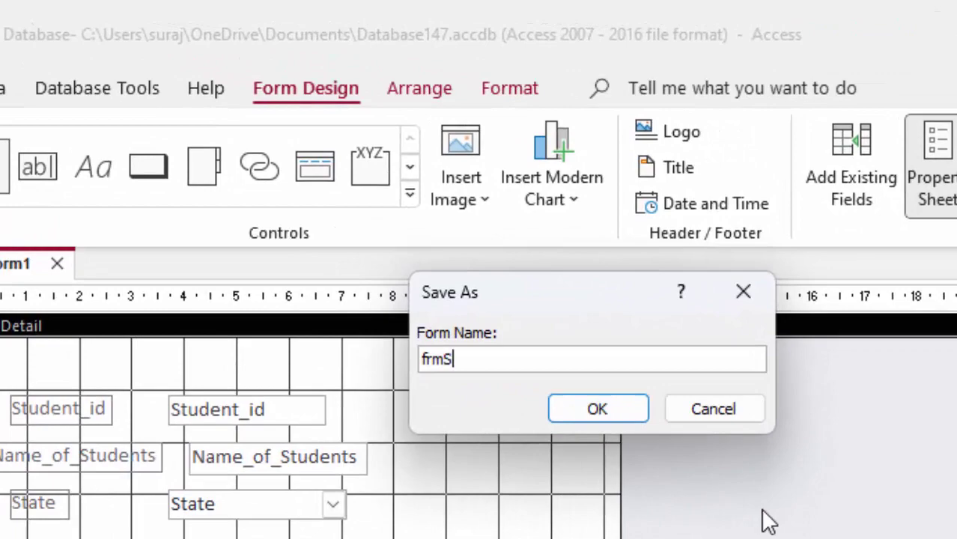
text(tudent)
key(Return)
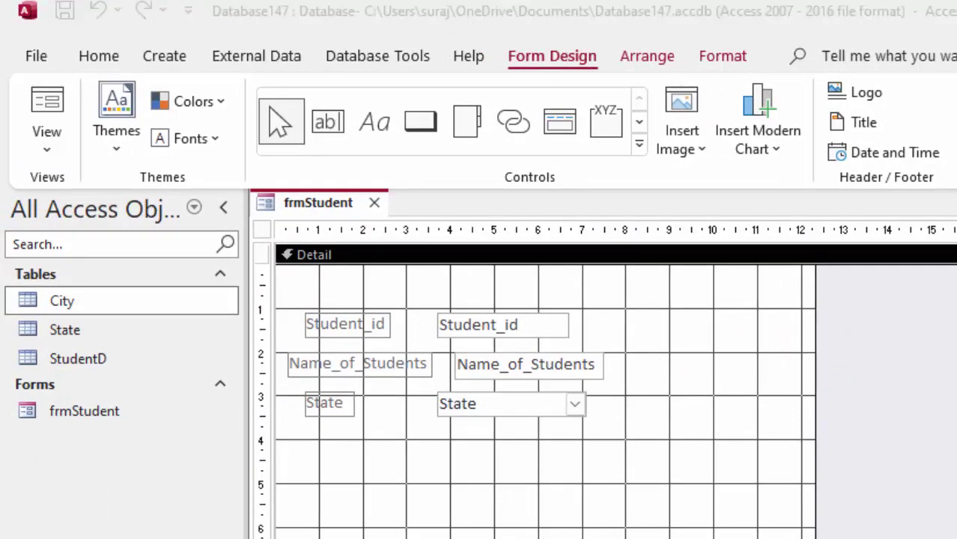
Build City Query with the Simple Query Wizard from City's City and State fields, opening its design.
click(574, 486)
click(171, 57)
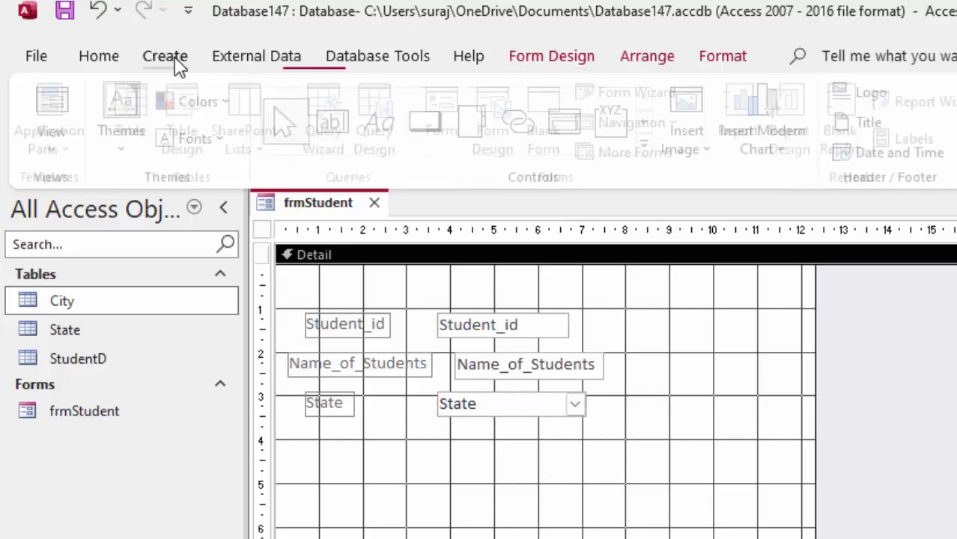
click(333, 116)
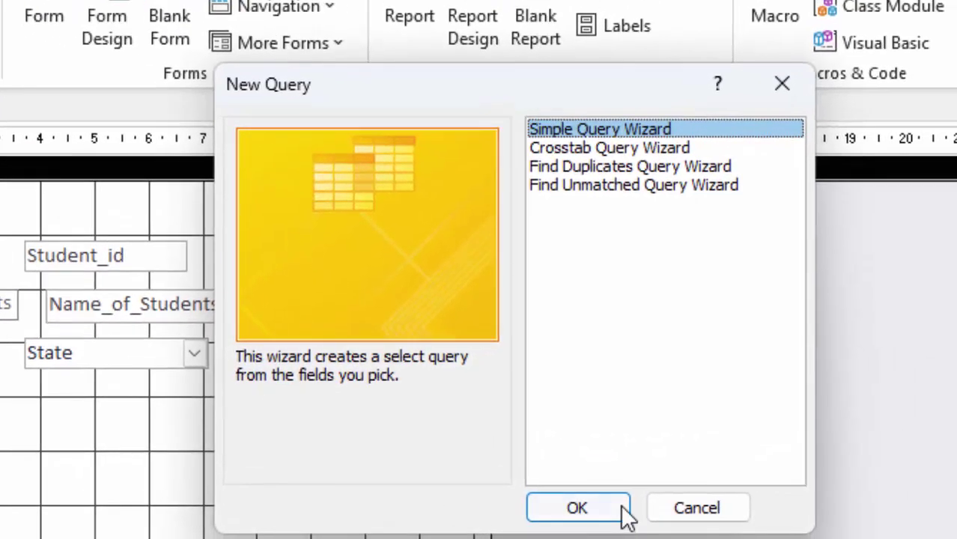
click(621, 507)
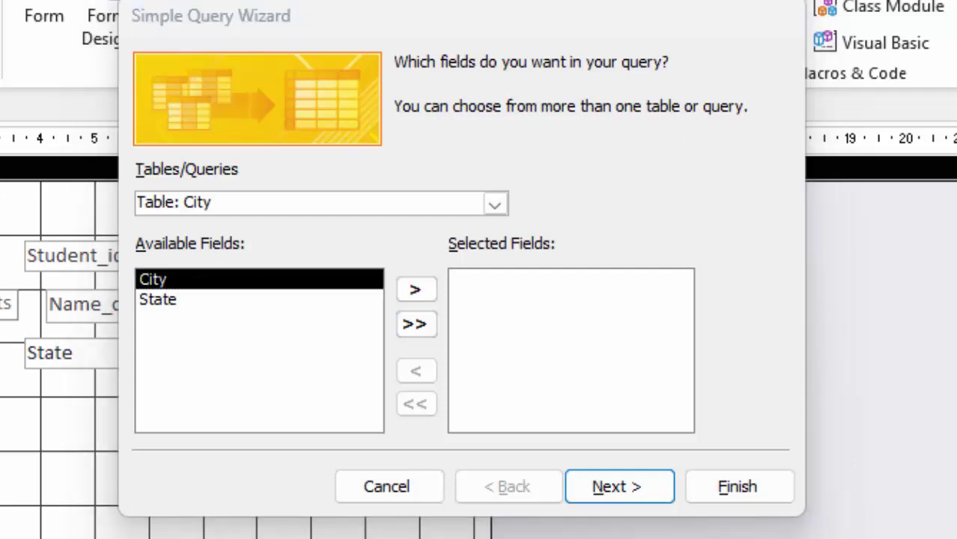
click(416, 324)
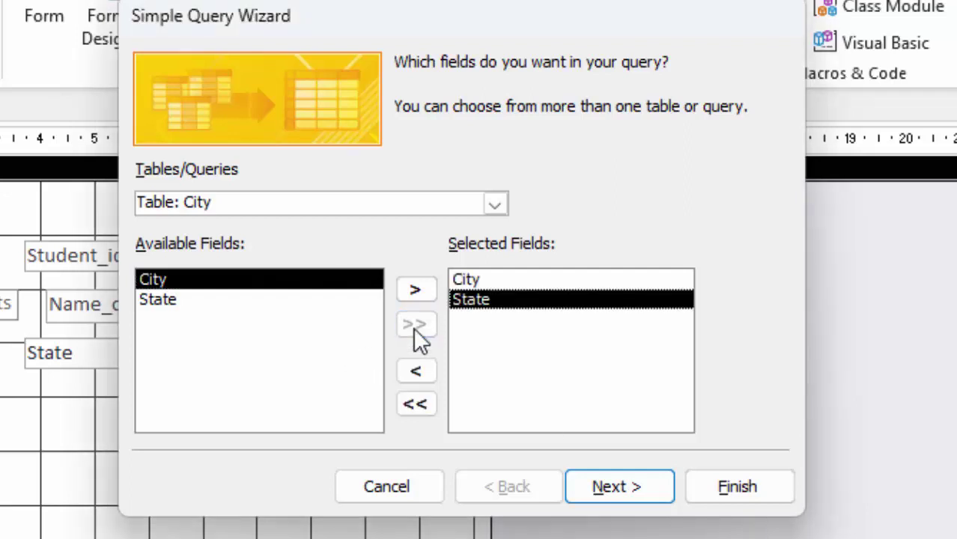
click(594, 481)
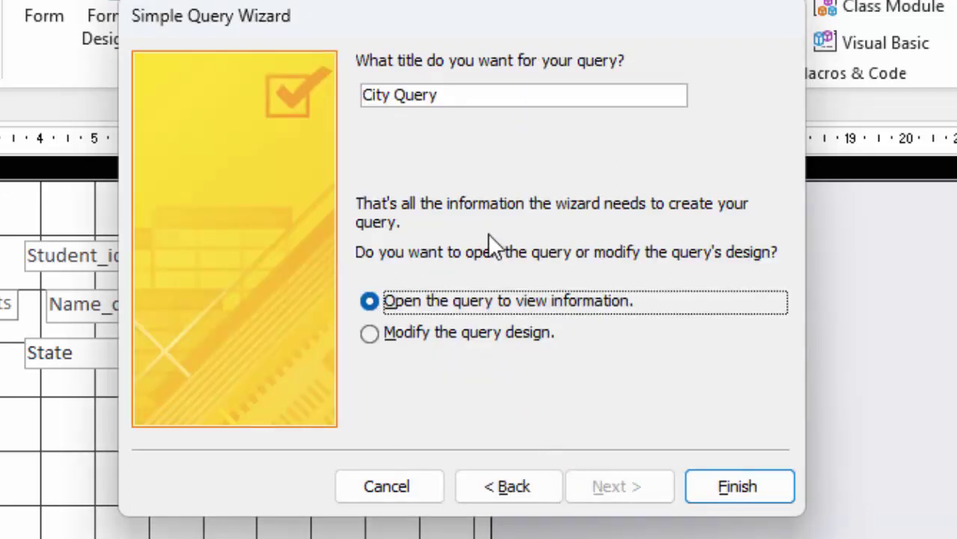
click(540, 335)
click(717, 481)
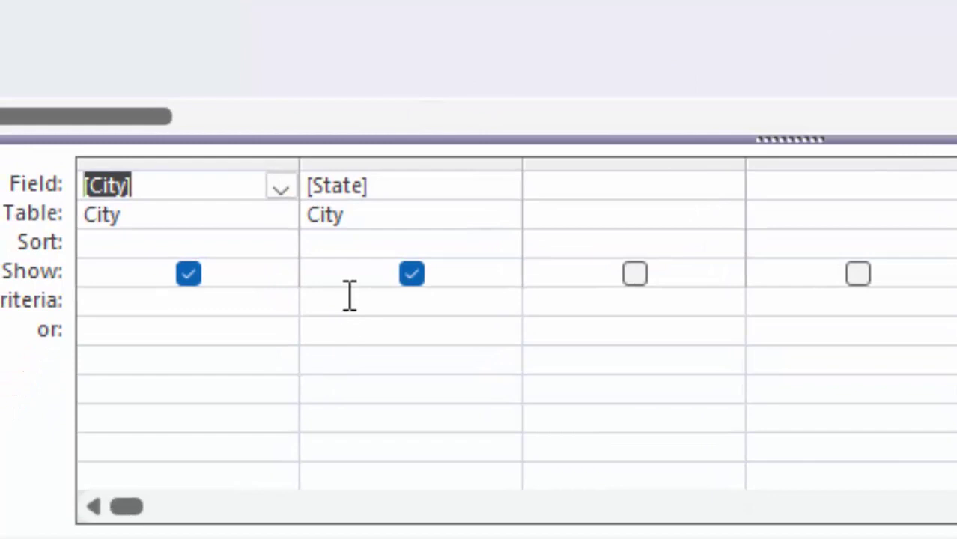
Enter [Forms]![frmStudent]![cbostate] as the State column's criterion in City Query.
click(349, 296)
text(f)
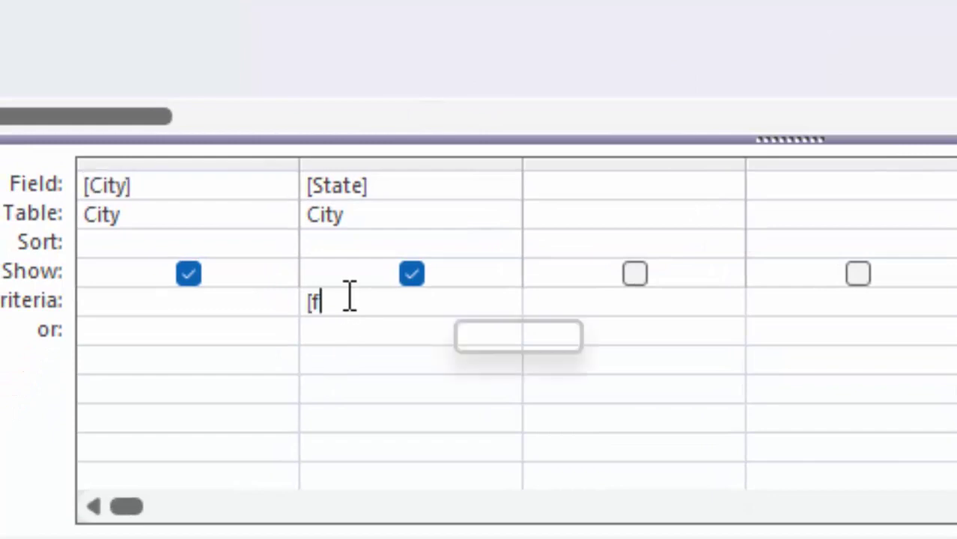
key(Tab)
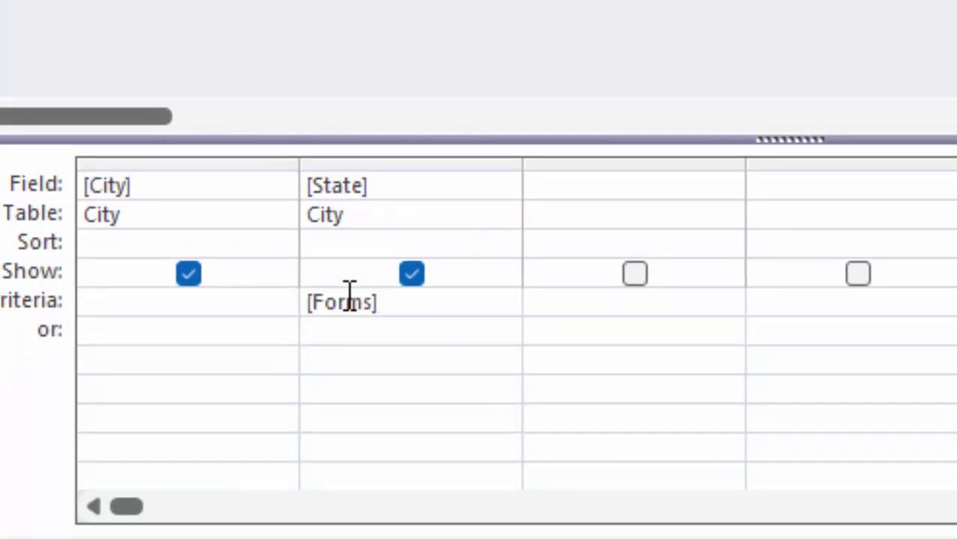
text([)
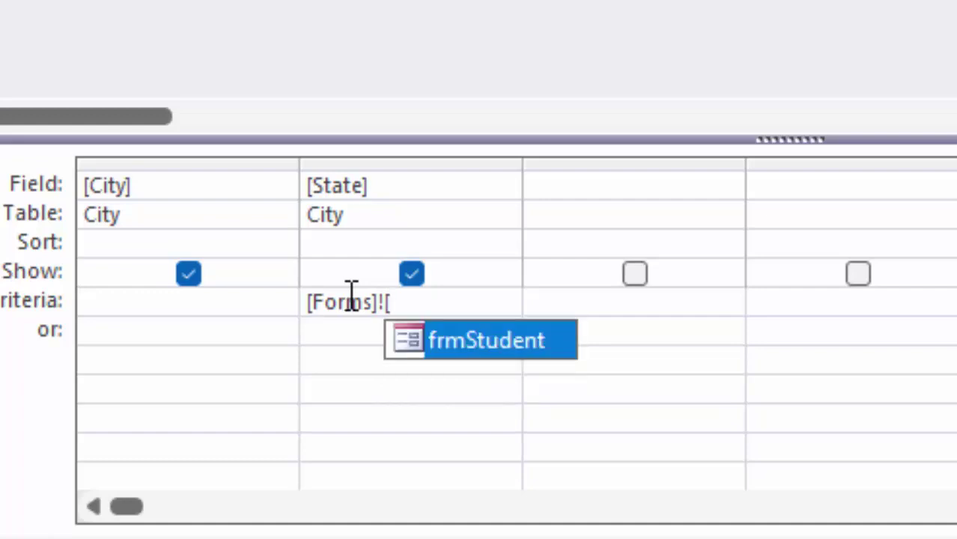
double_click(461, 346)
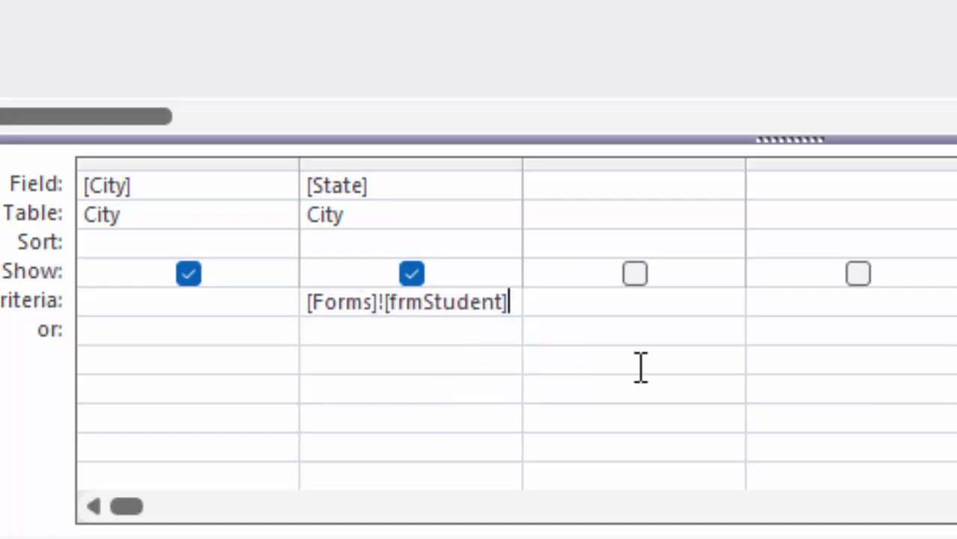
text(!)
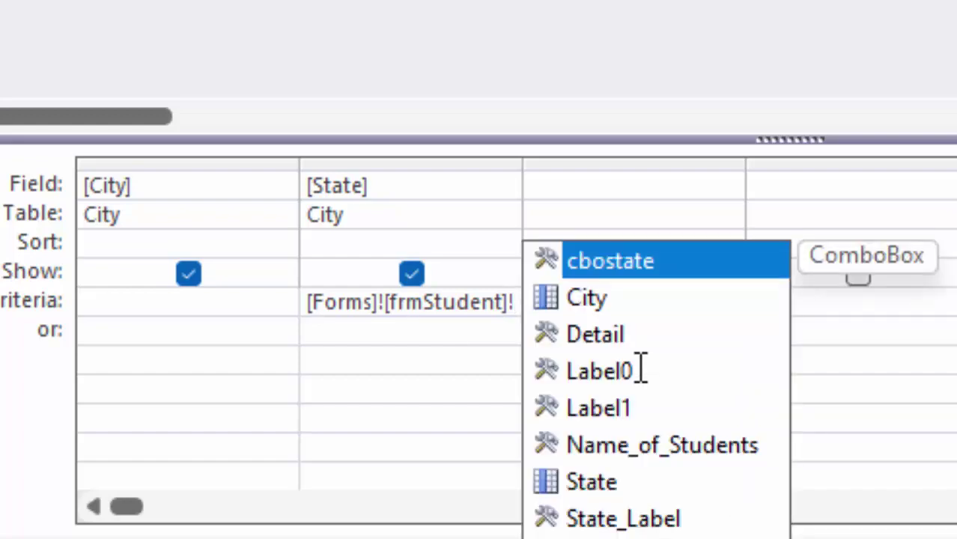
key(Tab)
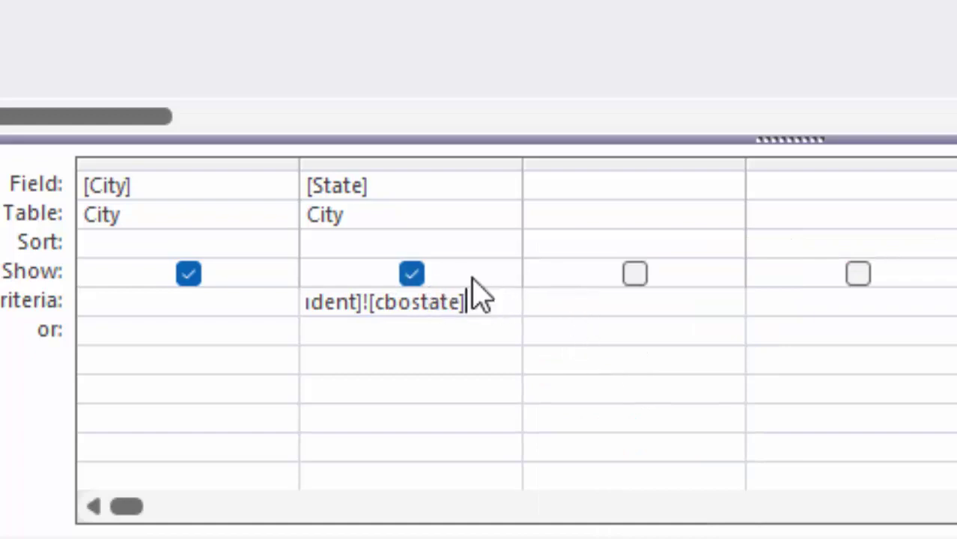
key(Return)
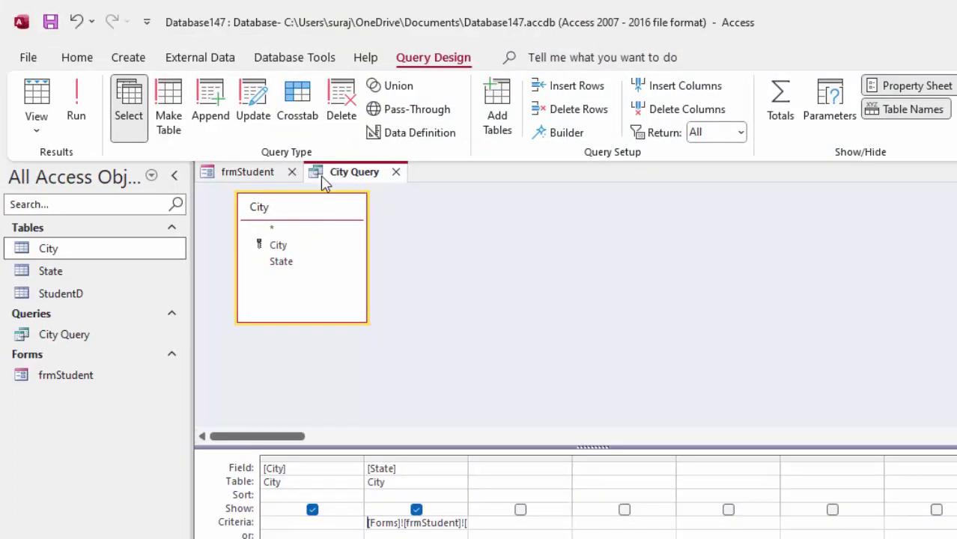
Close City Query and draw a combo box below State that uses City Query as its source.
click(395, 171)
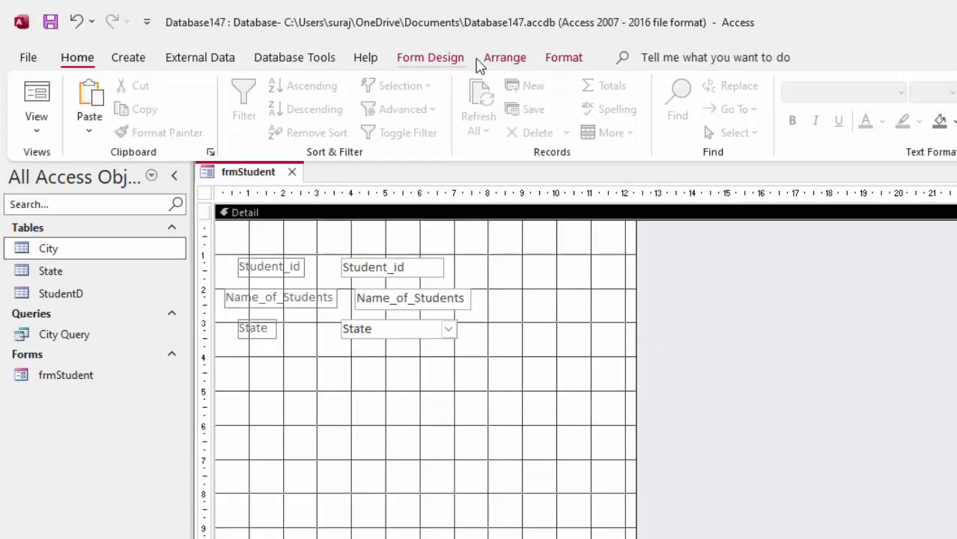
click(430, 58)
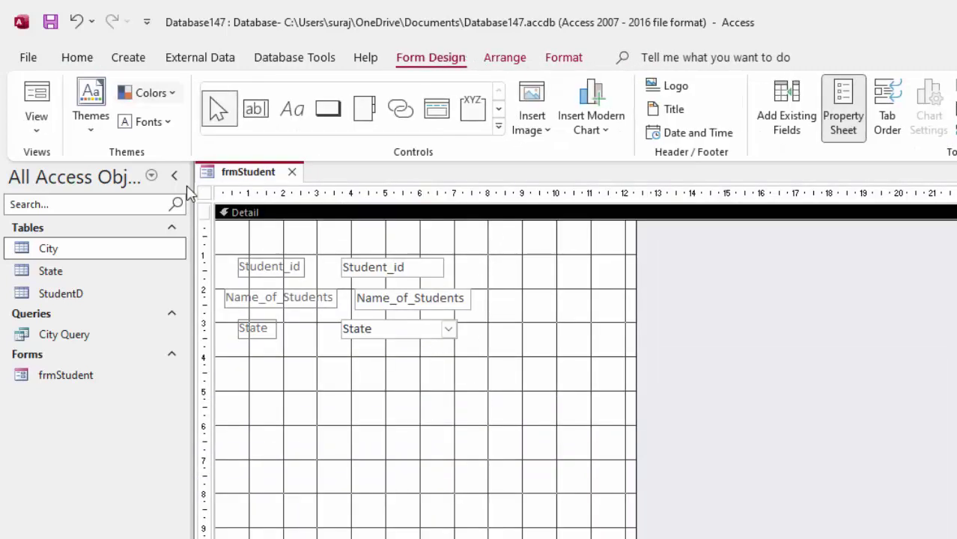
click(501, 133)
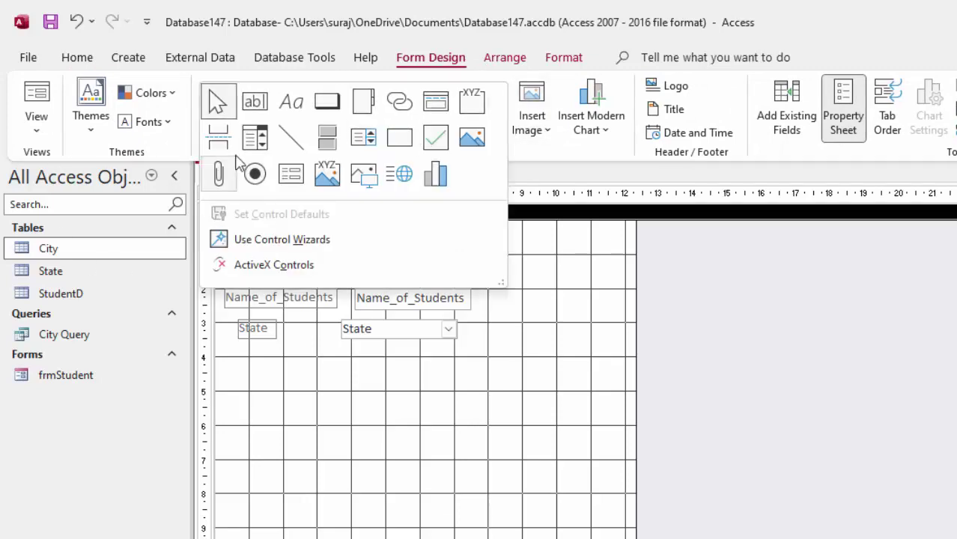
click(255, 139)
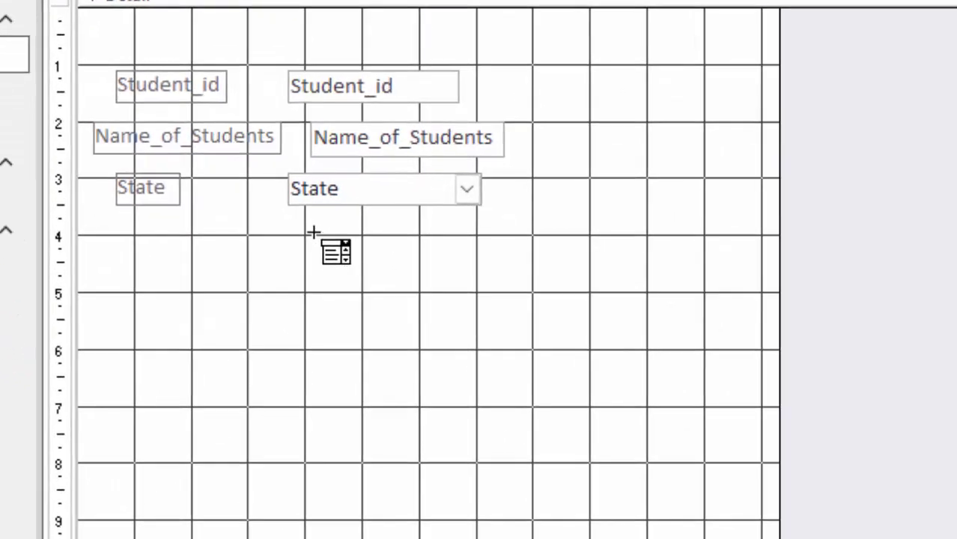
drag(291, 234, 497, 266)
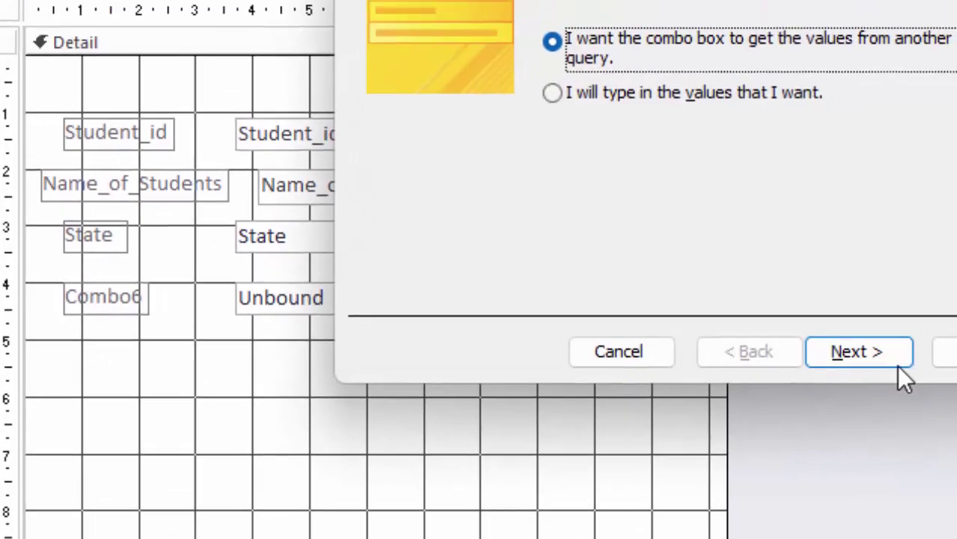
click(905, 304)
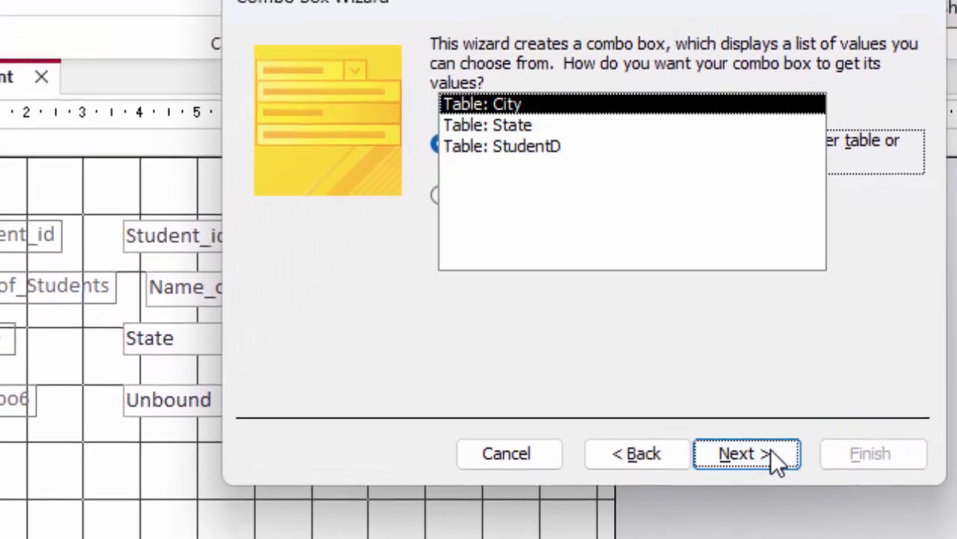
click(551, 386)
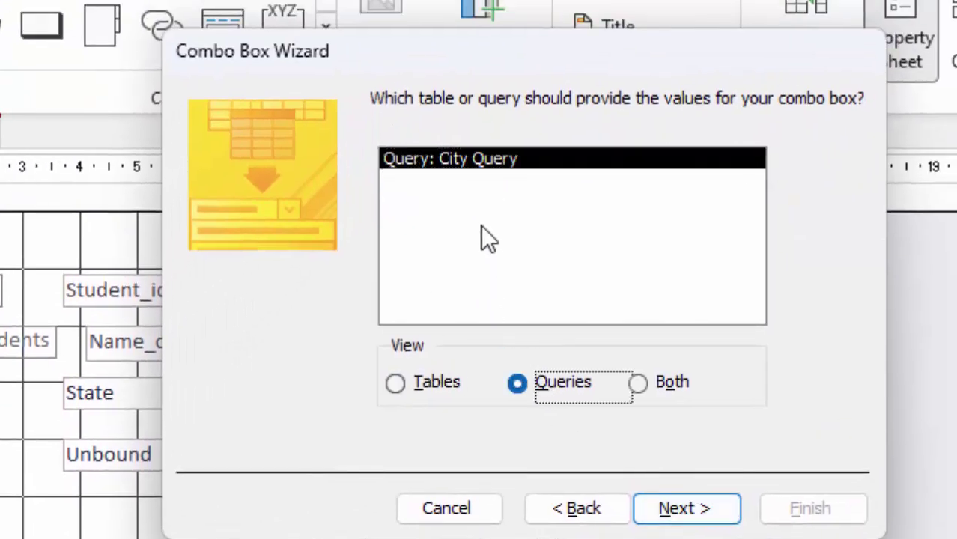
click(666, 508)
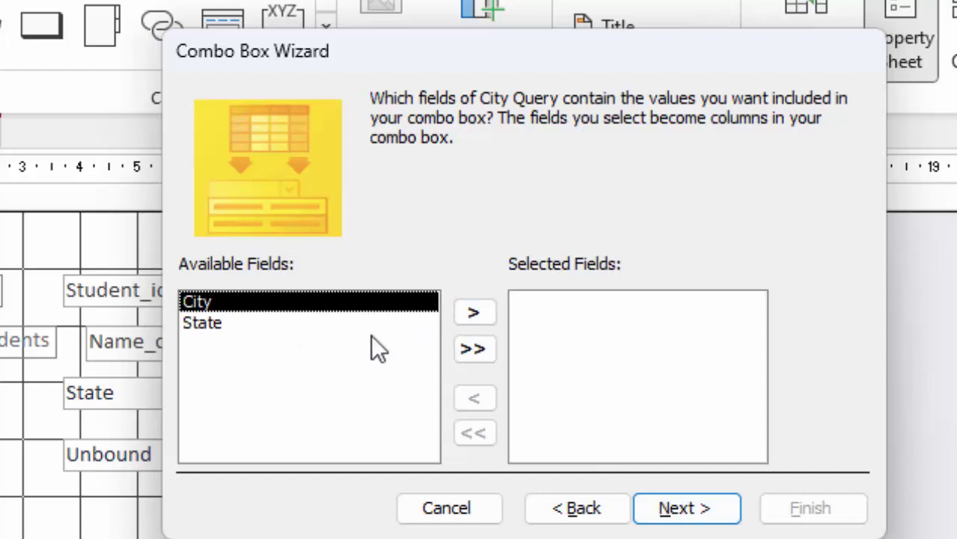
List the City field, store the chosen value in City, and label the combo box City.
click(483, 318)
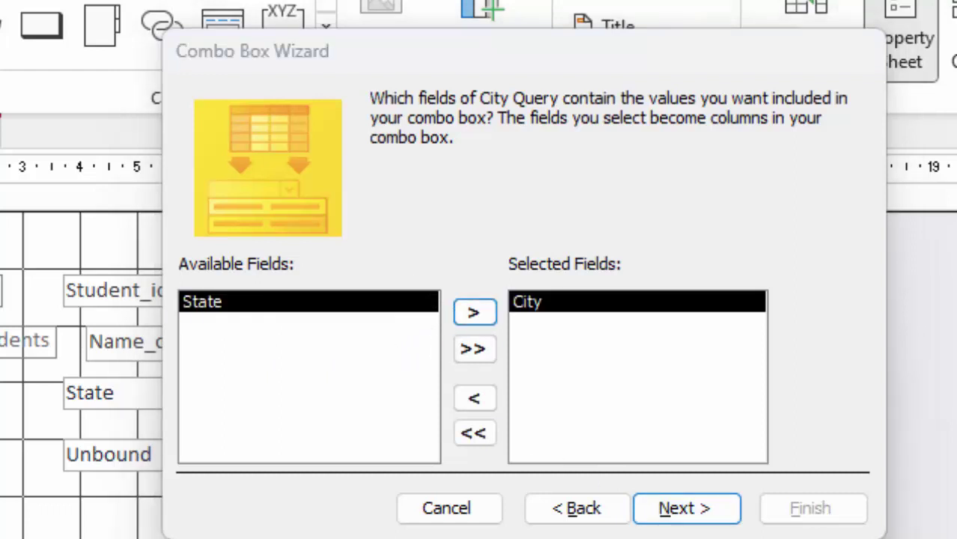
click(652, 515)
click(651, 515)
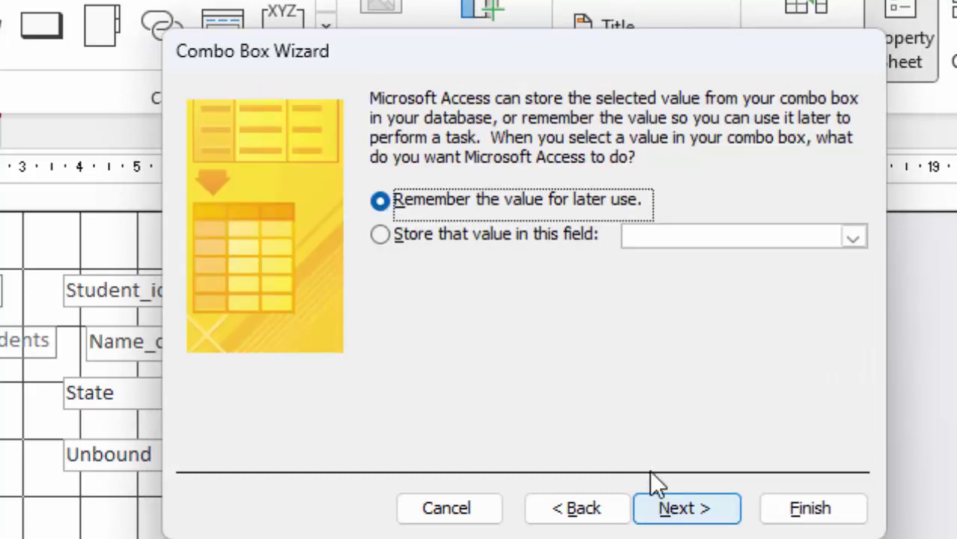
click(518, 241)
click(854, 235)
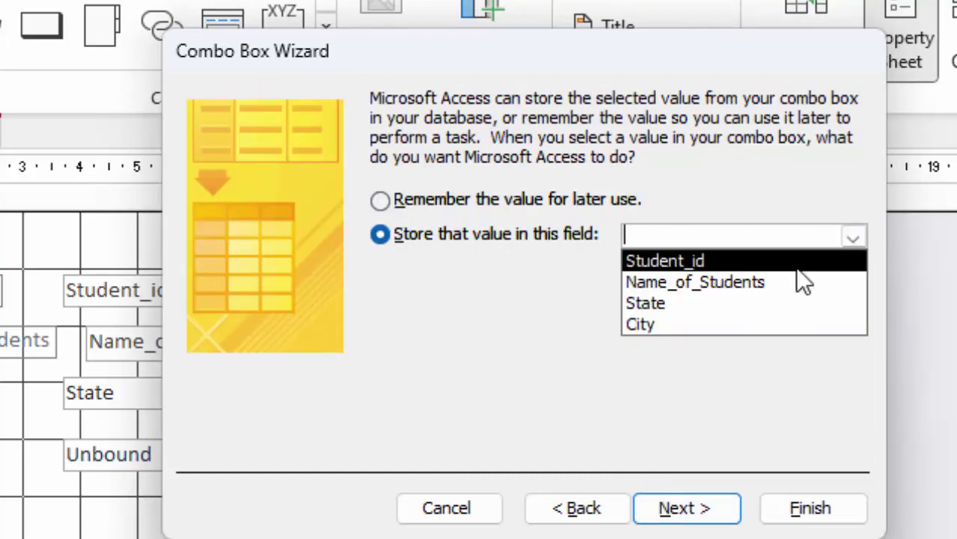
click(755, 324)
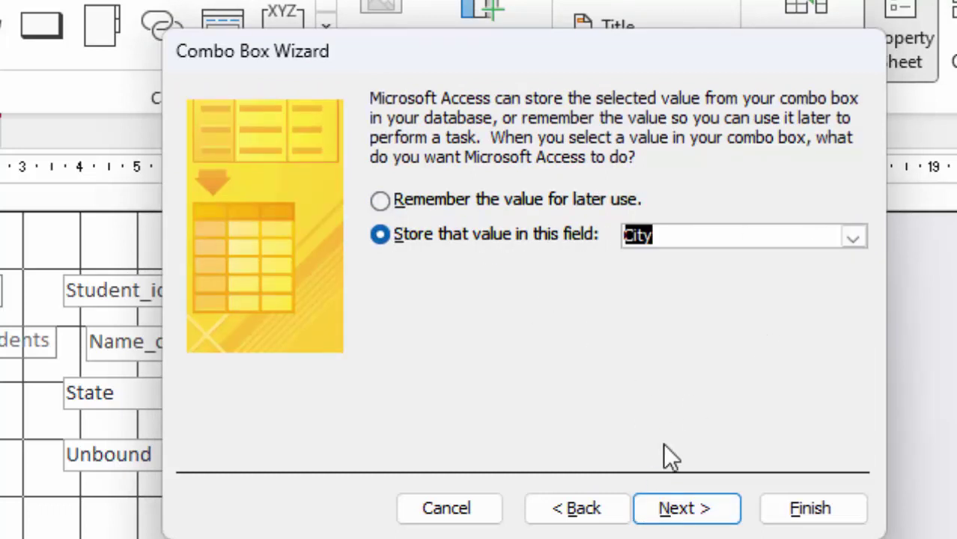
click(687, 524)
key(BackSpace)
text(City)
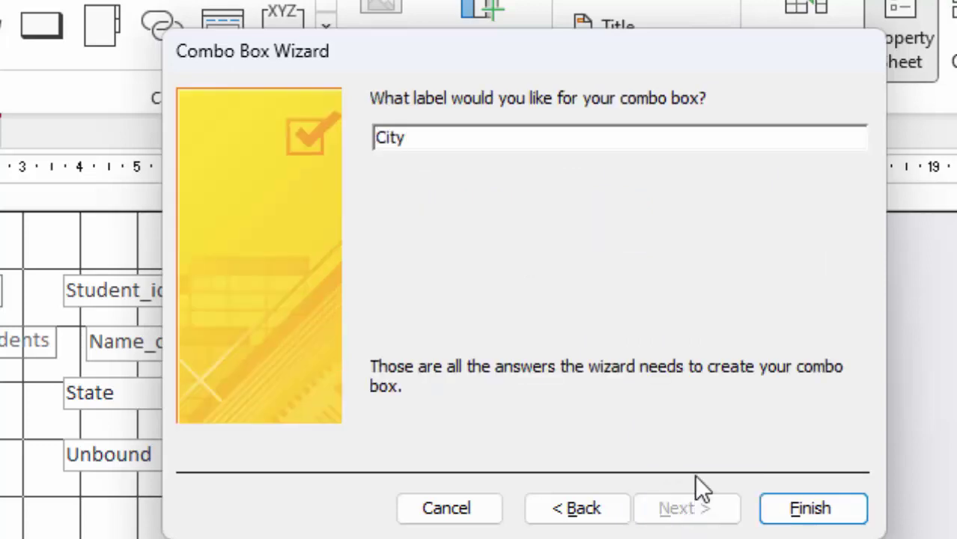
key(Return)
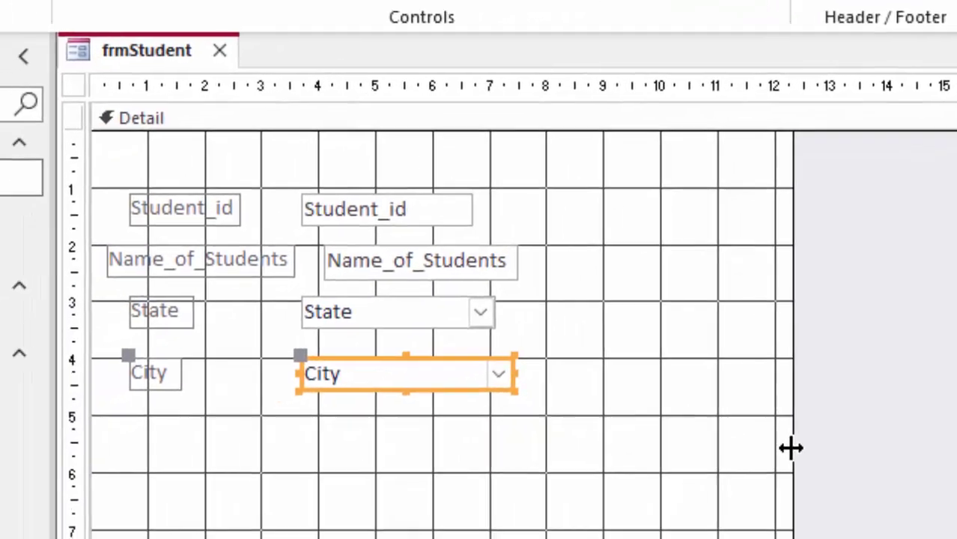
Narrow the form, shorten the Detail section, and rename Combo6 to cboCity.
drag(791, 447, 716, 450)
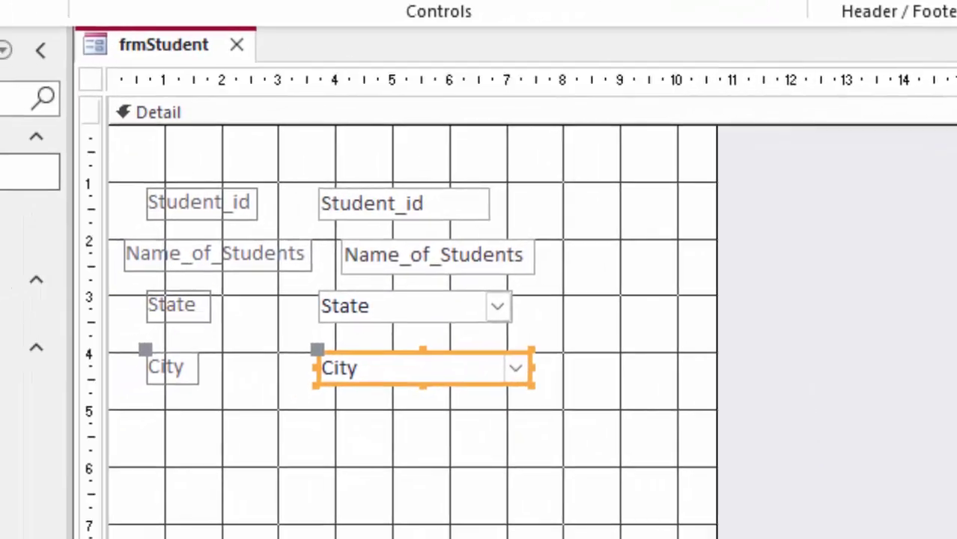
drag(549, 535, 549, 518)
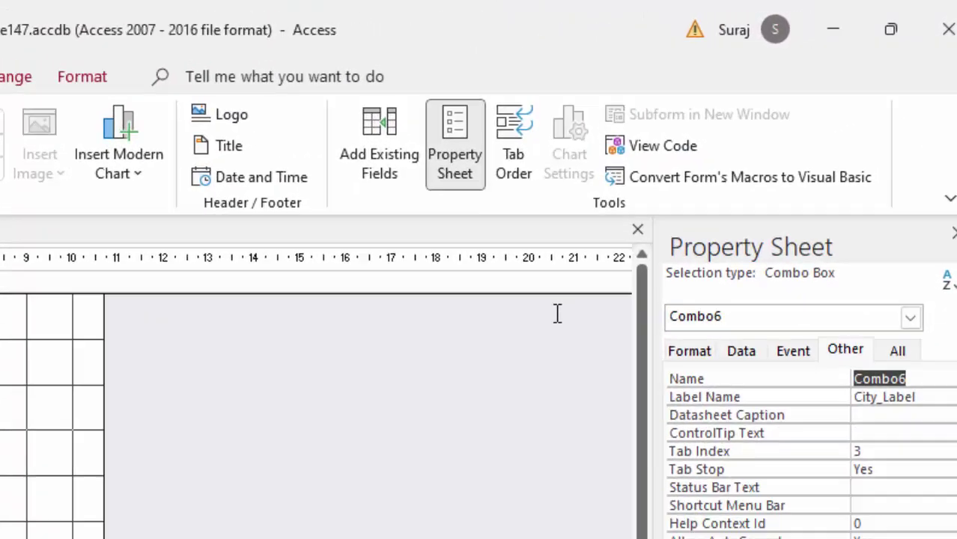
key(BackSpace)
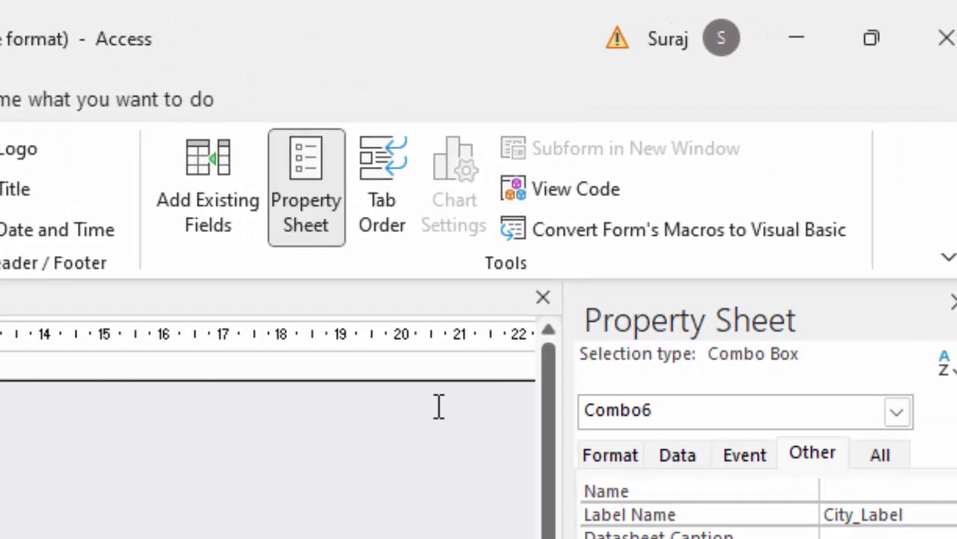
text(cbo)
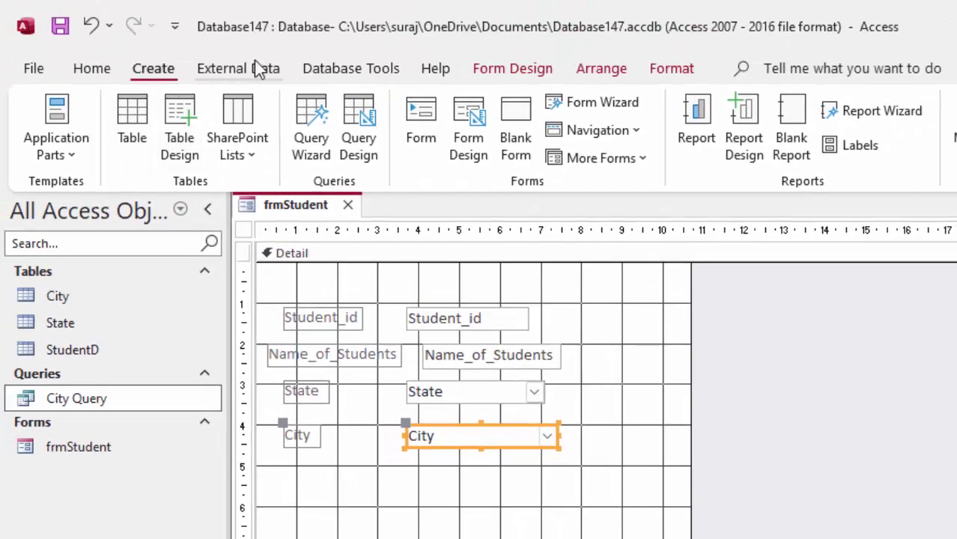
Switch frmStudent to Form view and check the cities offered for UP.
click(513, 70)
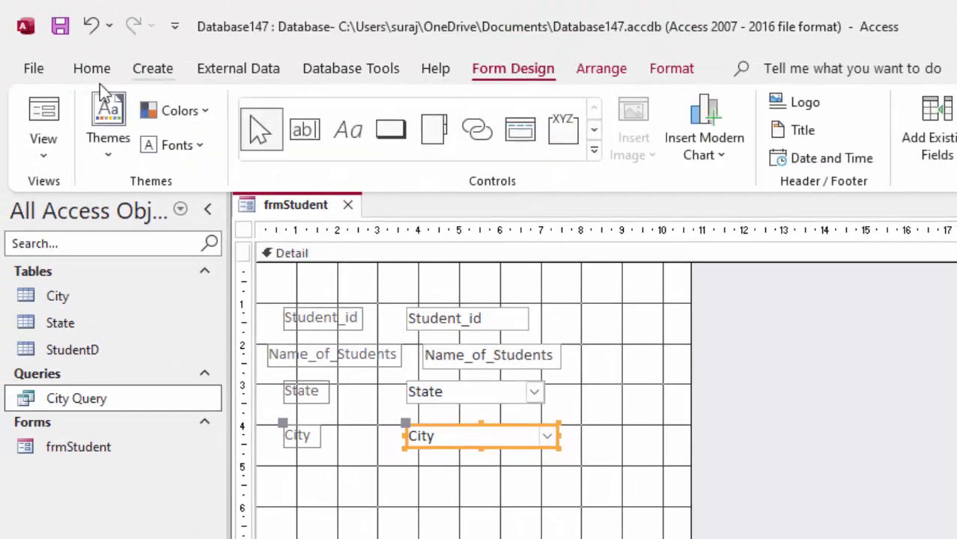
click(46, 112)
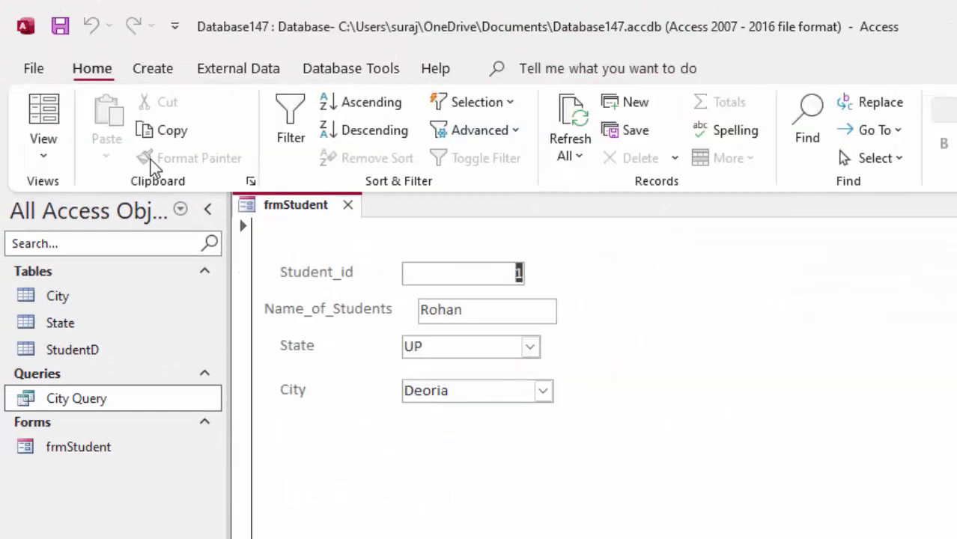
click(530, 349)
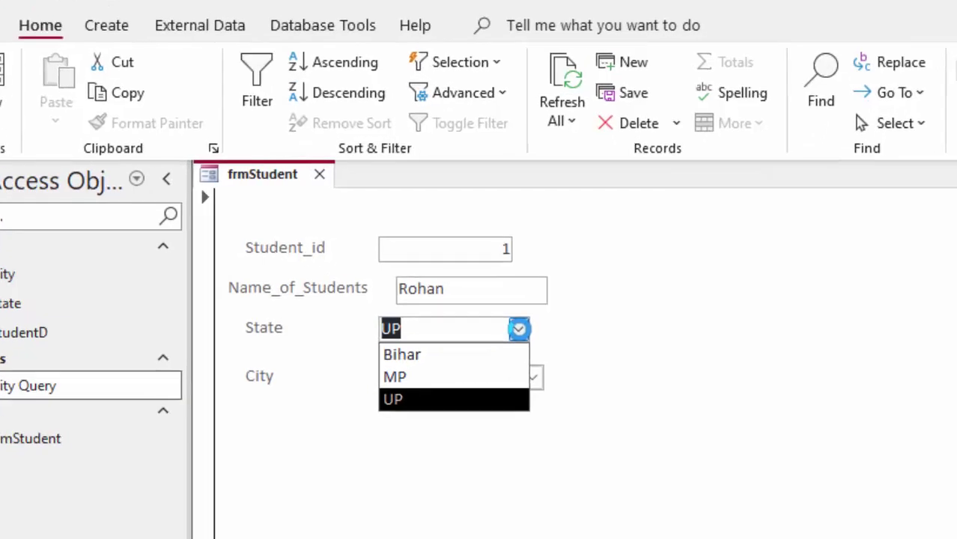
click(529, 349)
click(500, 336)
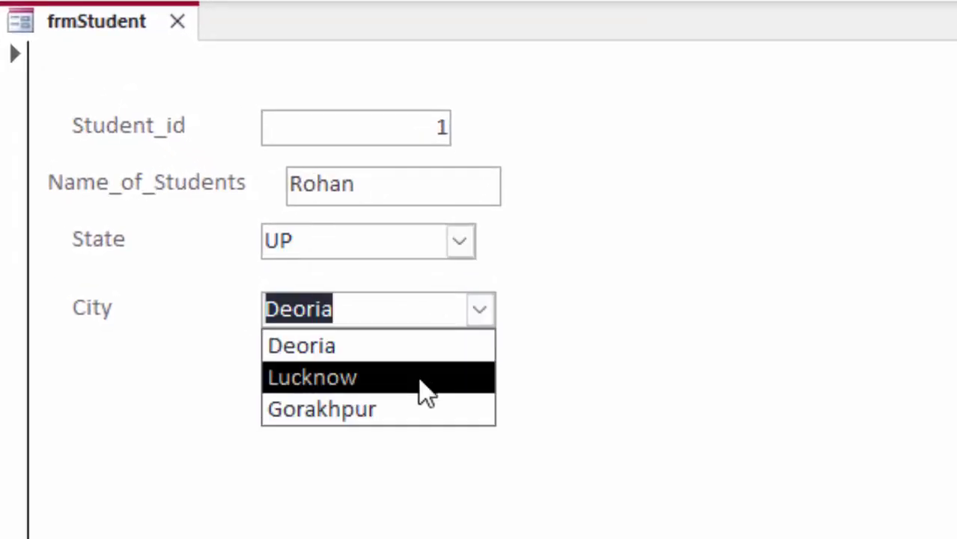
Change State to Bihar, refresh, and check that City lists Bihar's cities.
click(459, 240)
click(422, 279)
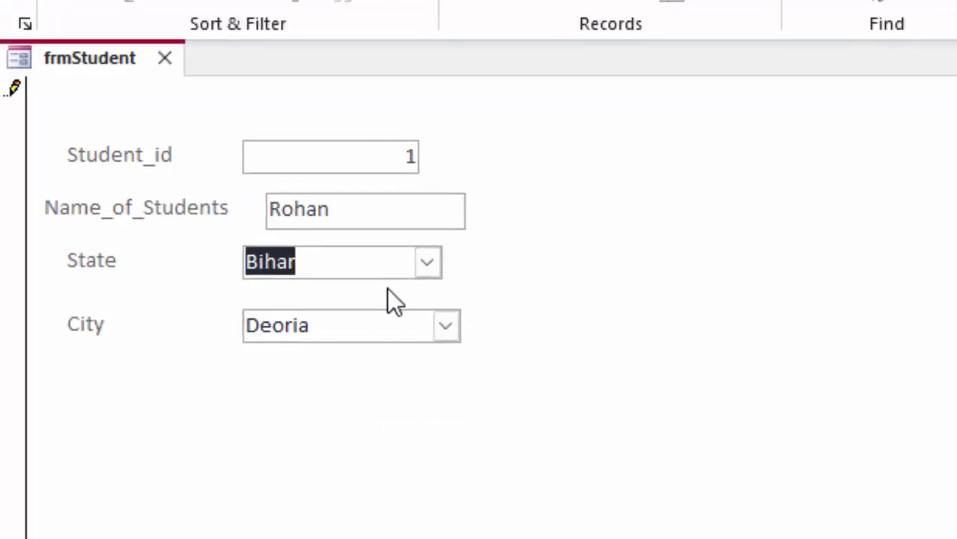
click(335, 122)
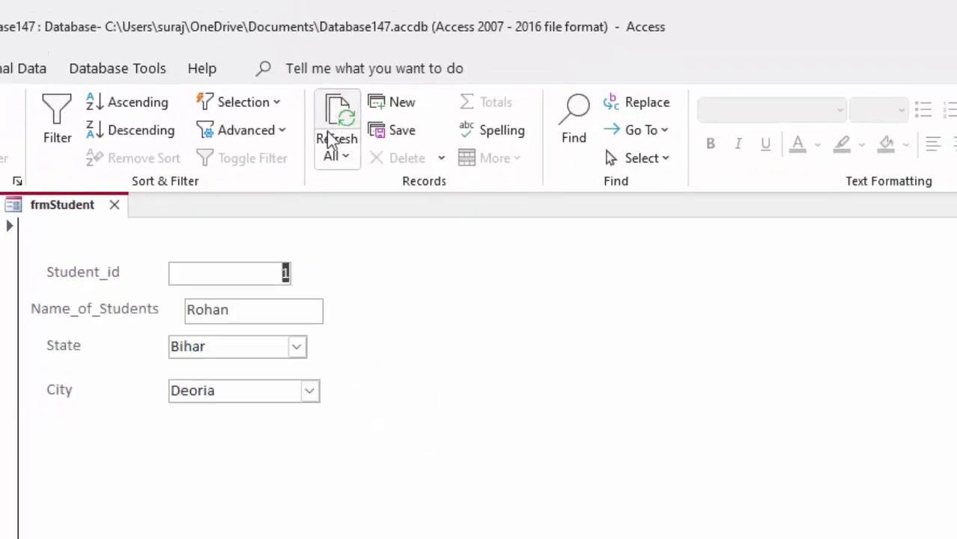
click(307, 389)
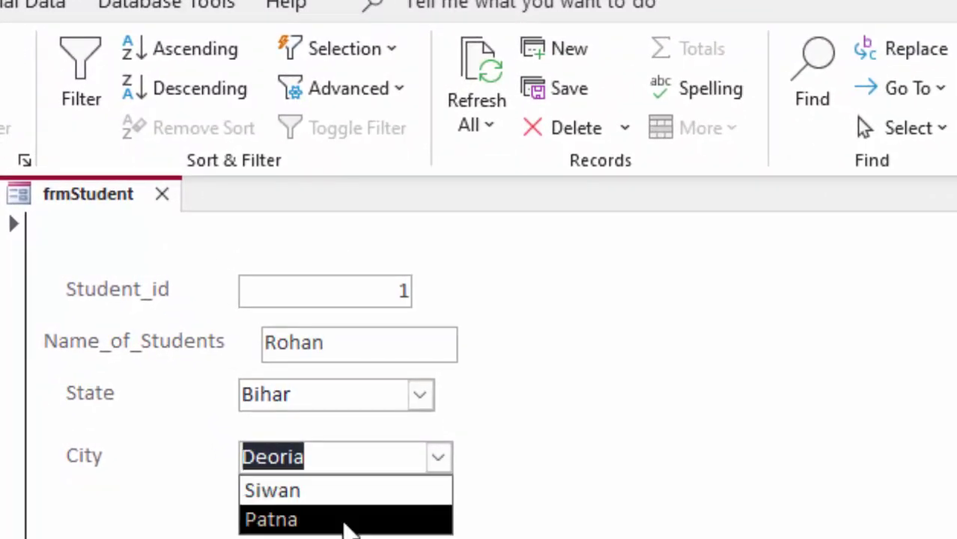
Change State to MP, refresh, review MP's cities, and return to Design view.
click(427, 393)
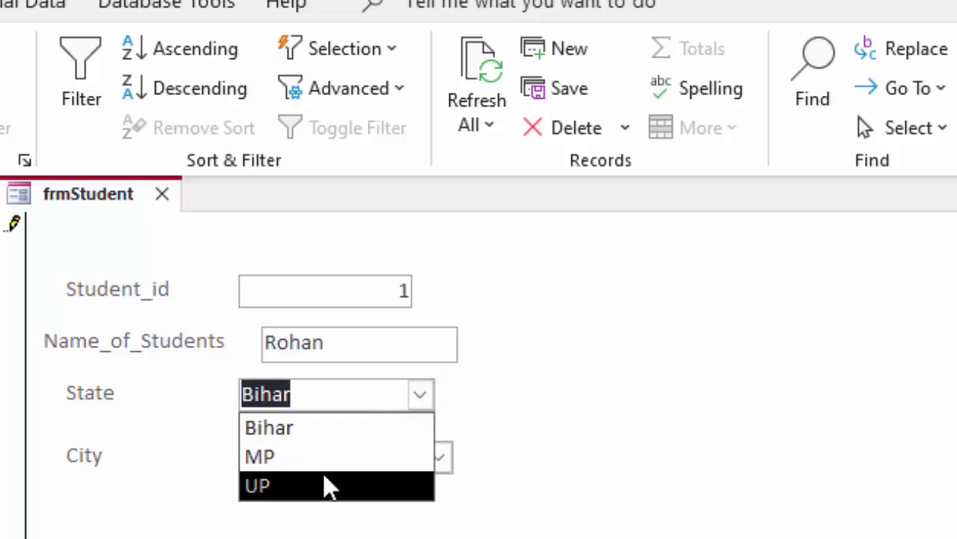
click(347, 454)
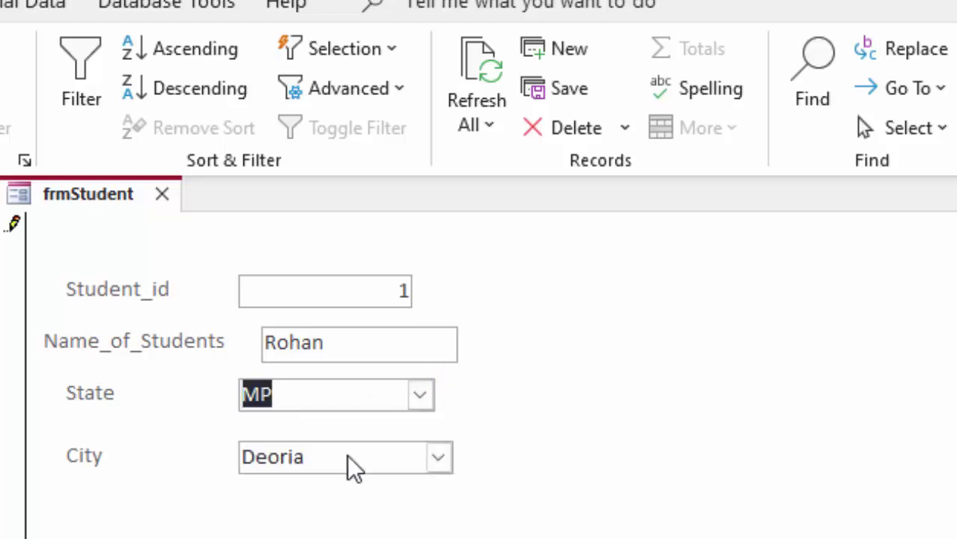
click(483, 70)
click(438, 455)
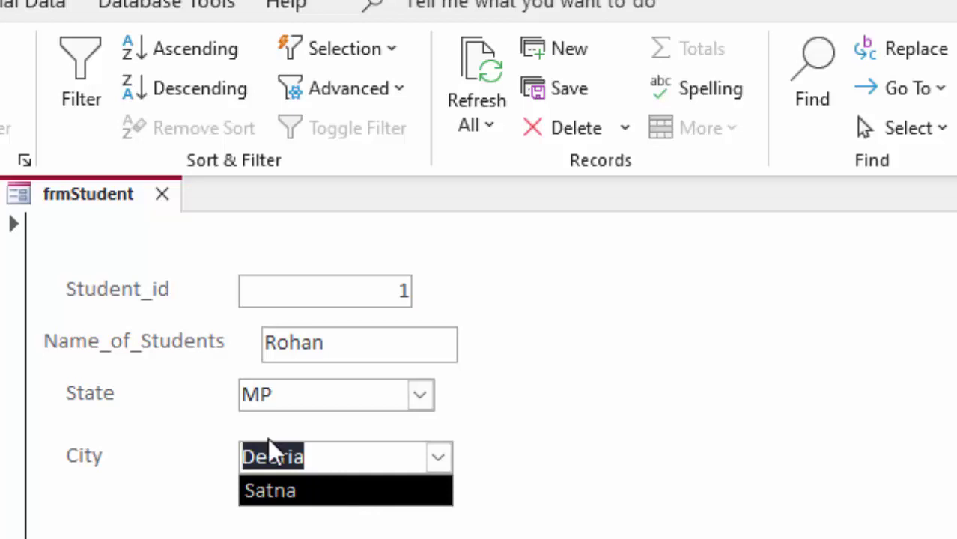
key(Escape)
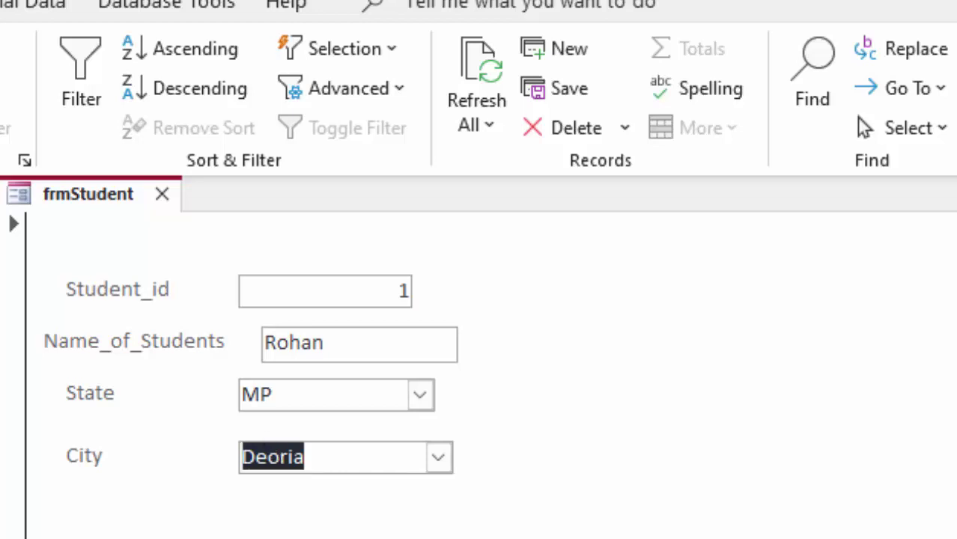
key(ctrl+period)
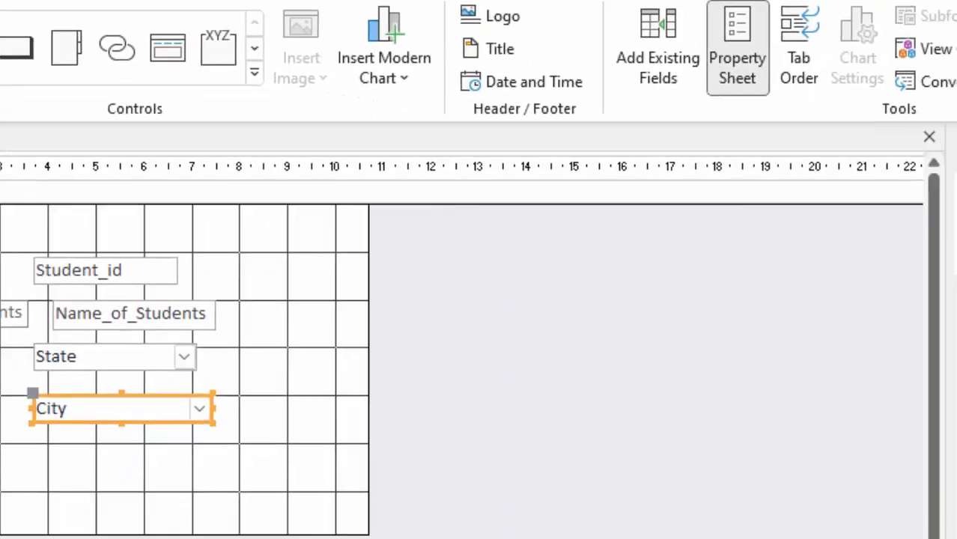
Set the form's Pop Up property to Yes.
click(913, 177)
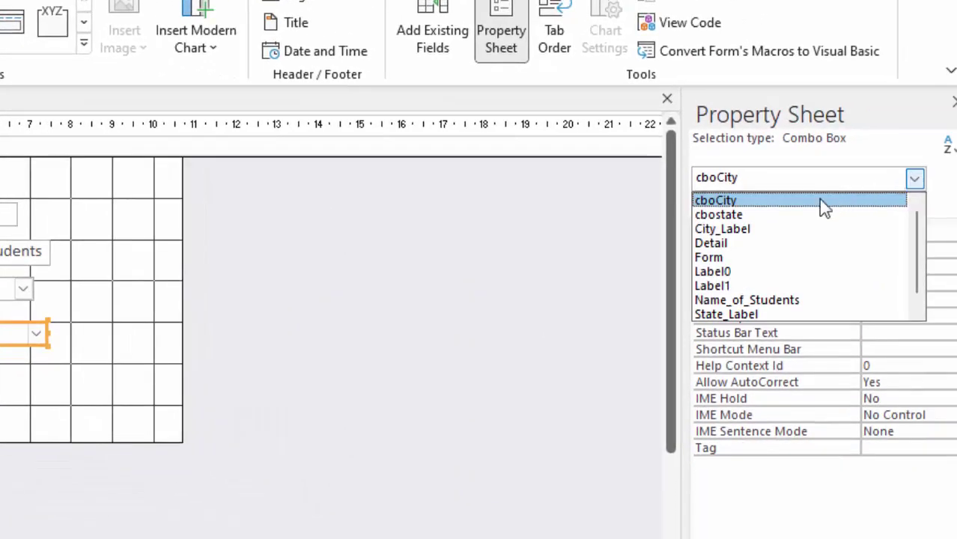
click(745, 257)
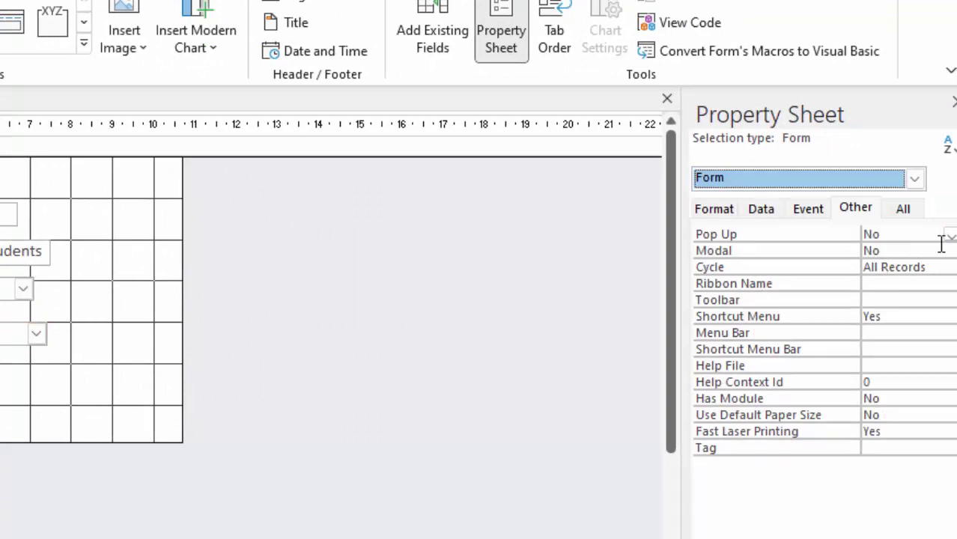
click(949, 234)
click(903, 250)
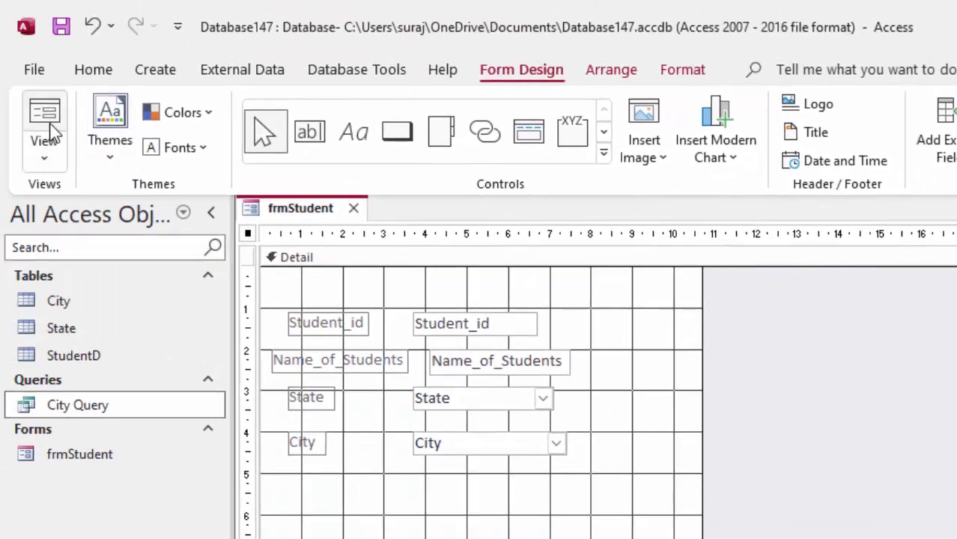
In Form view, set record 1's State to Bihar and move the pop-up window down-right.
click(42, 126)
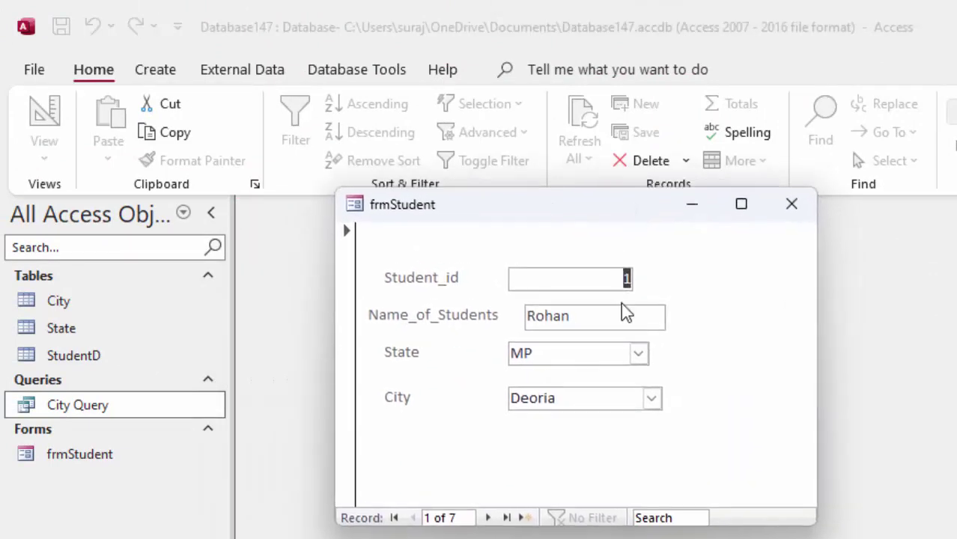
click(637, 353)
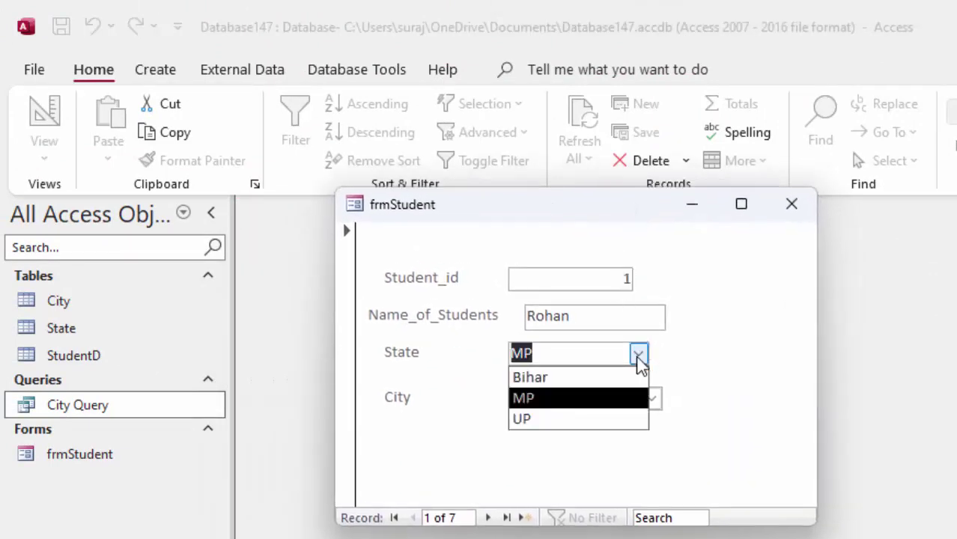
click(576, 376)
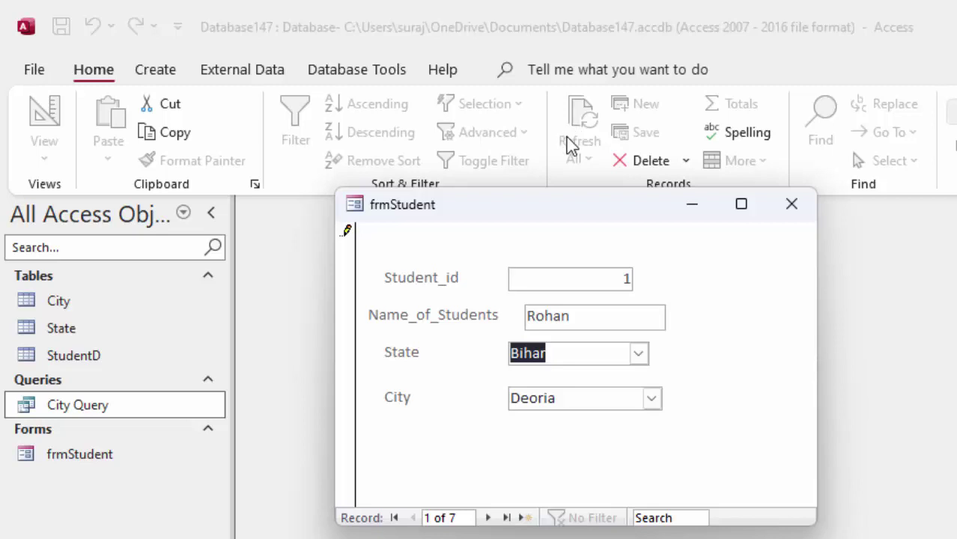
drag(629, 215, 827, 311)
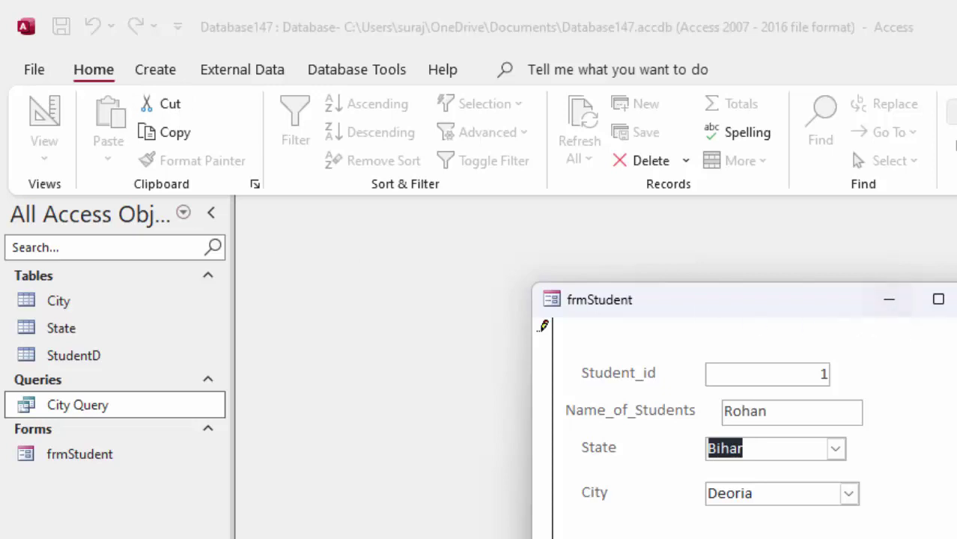
Save frmStudent's design changes, test City Query, then reopen frmStudent to confirm Bihar lists Siwan and Patna.
key(ctrl+w)
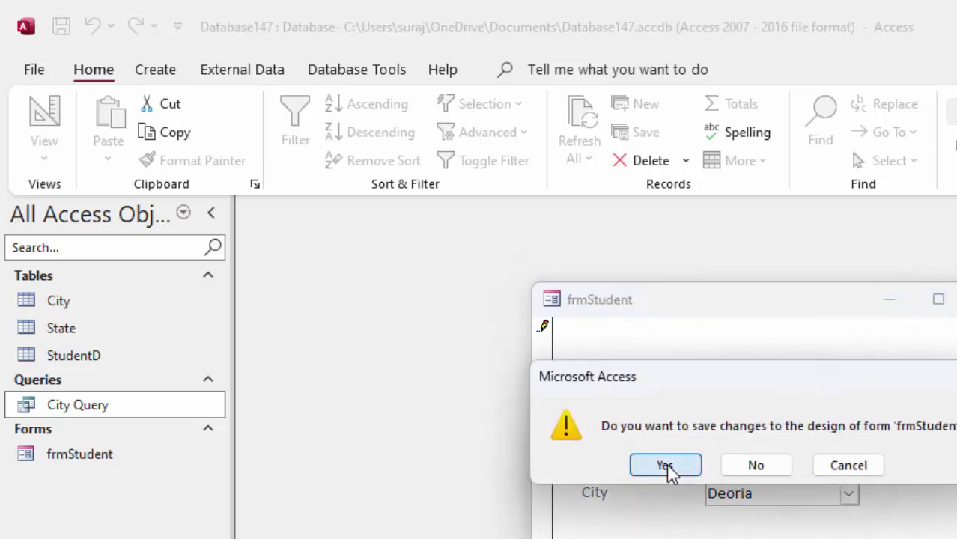
click(668, 467)
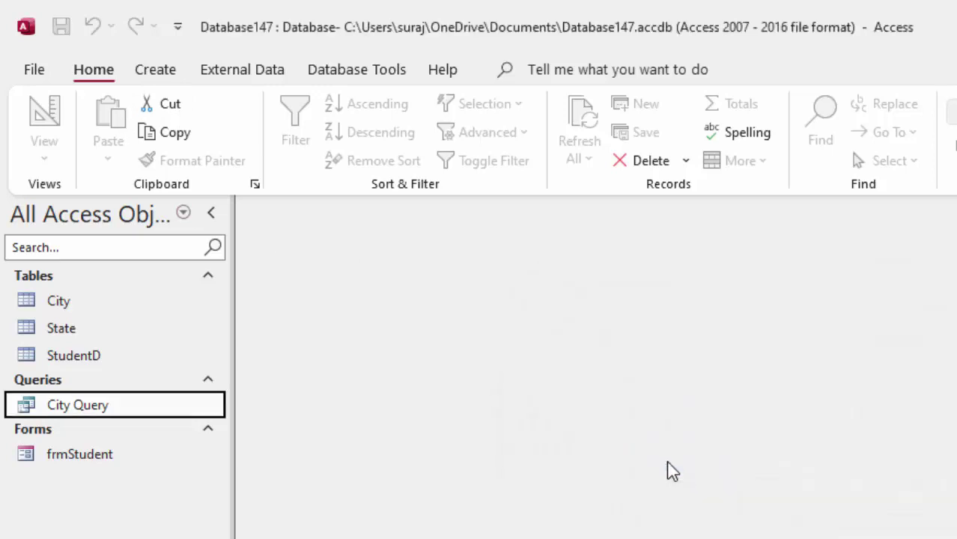
double_click(169, 396)
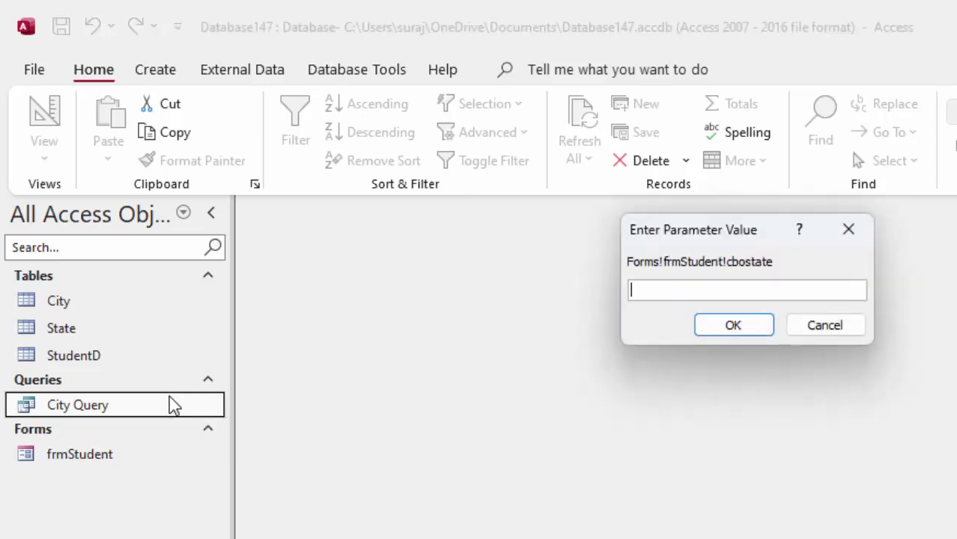
click(853, 230)
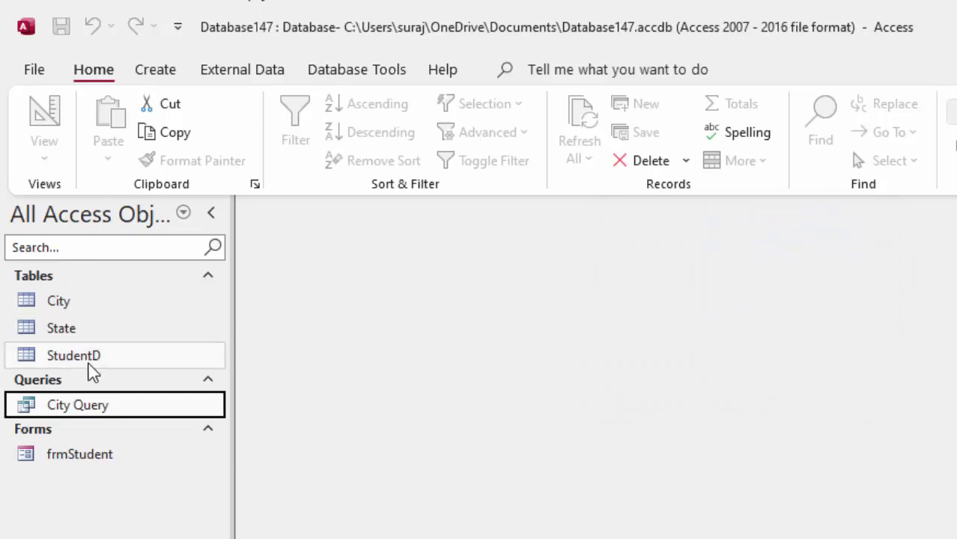
double_click(98, 454)
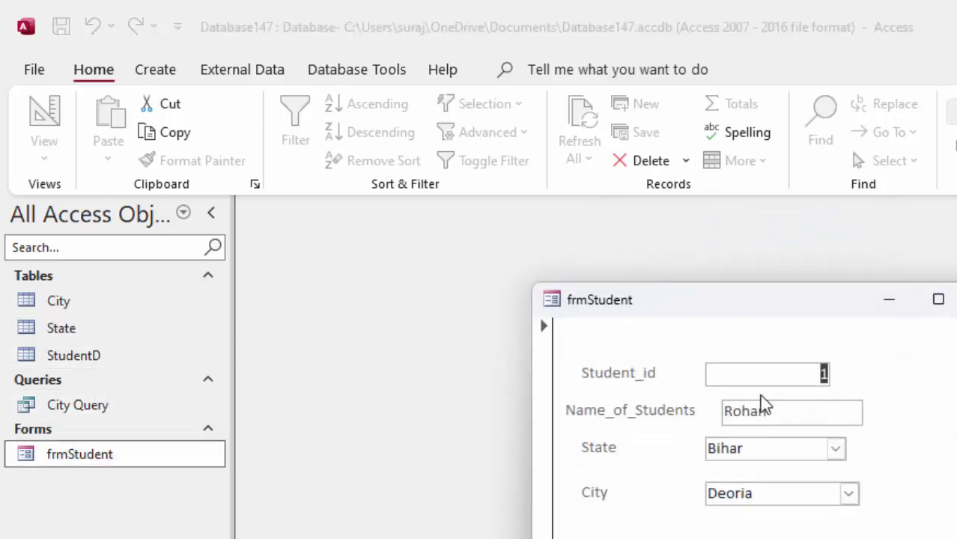
click(848, 493)
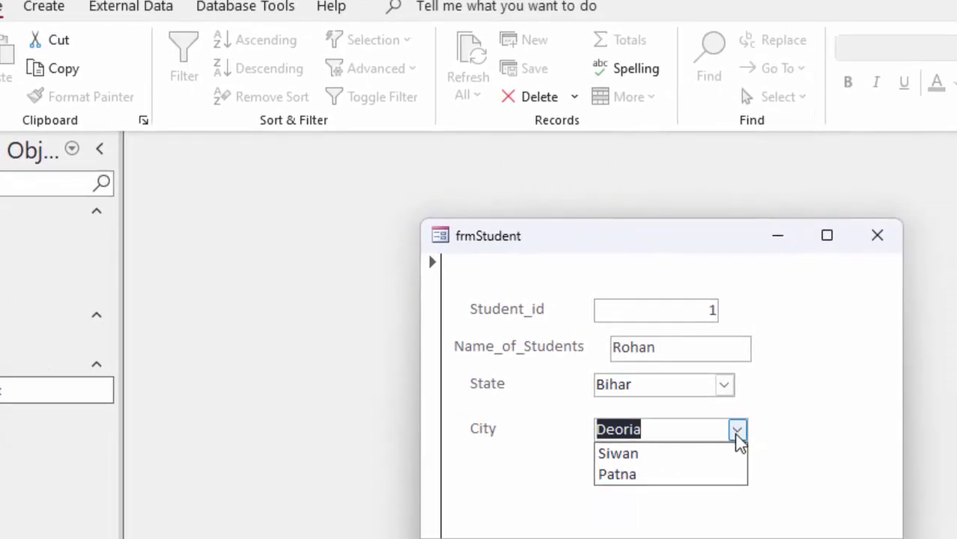